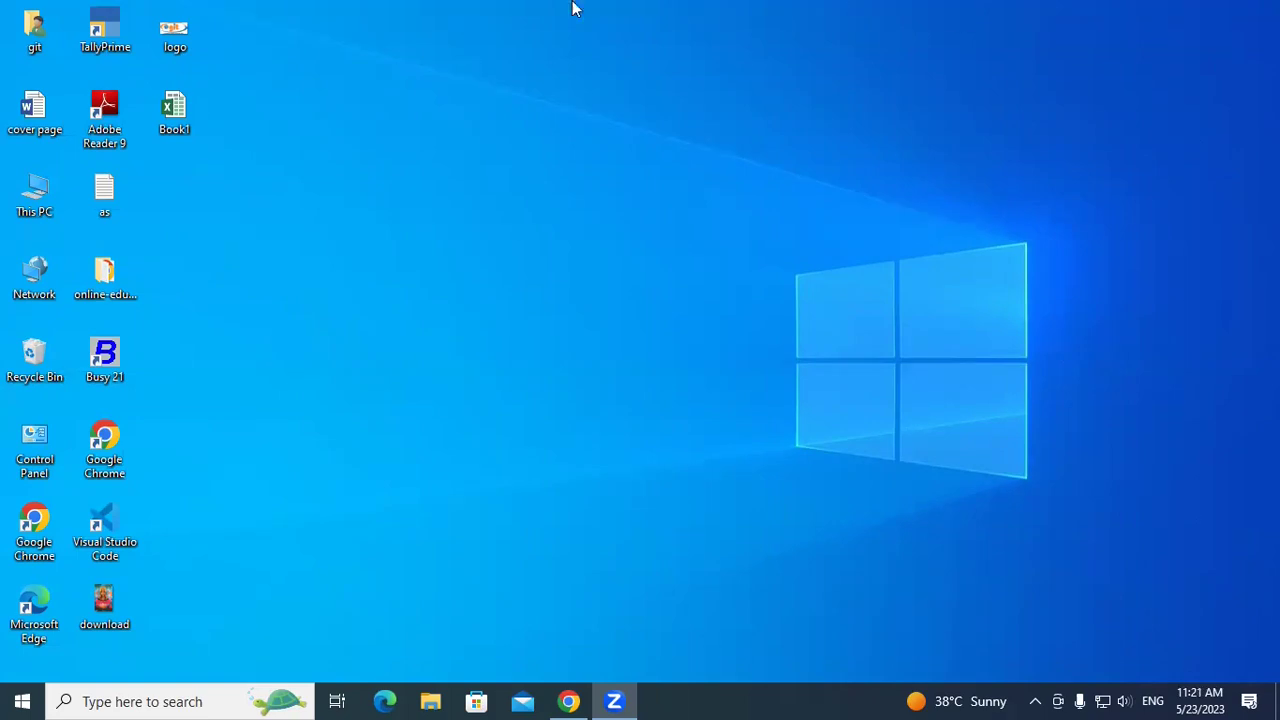
# Open the Book1 workbook and autofit column B to fit STD NAME
pyautogui.doubleClick(160, 122)
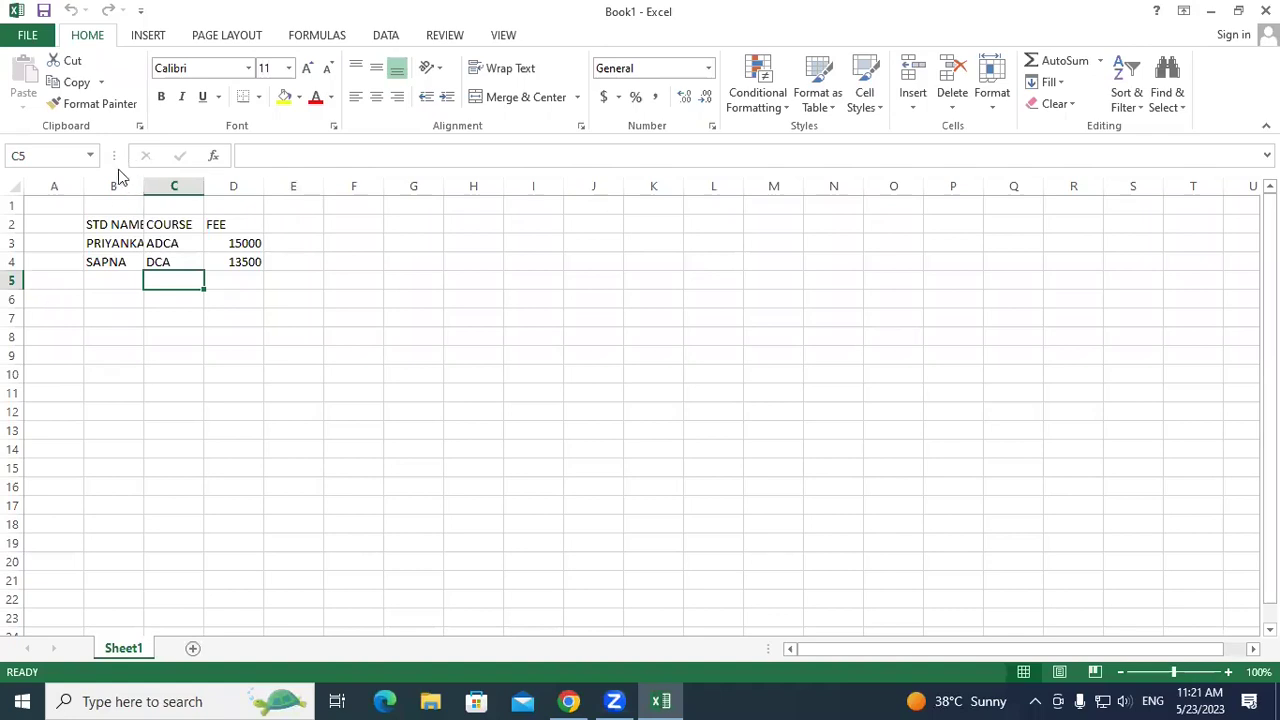
pyautogui.click(116, 186)
pyautogui.doubleClick(144, 186)
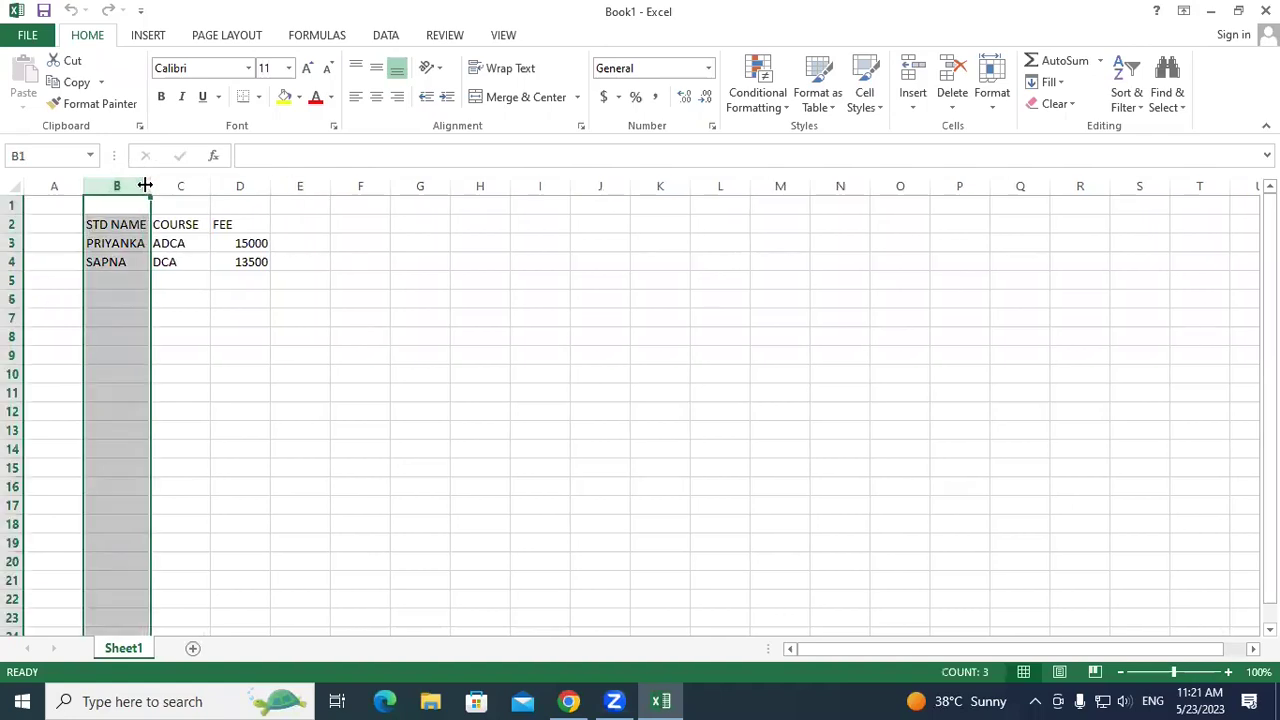
pyautogui.click(227, 248)
# Add student rows SAJJAD DCA 12000 and SHAHID DCA 12000
pyautogui.click(112, 282)
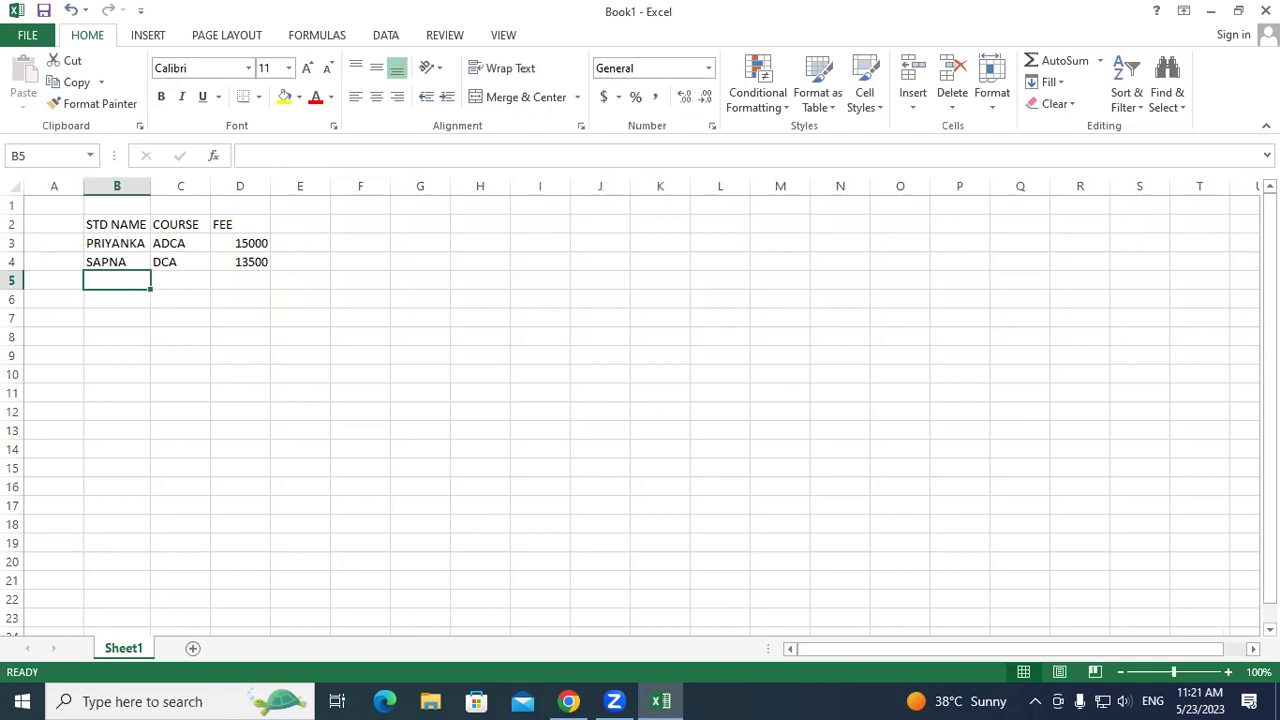
pyautogui.write('SAJJAD')
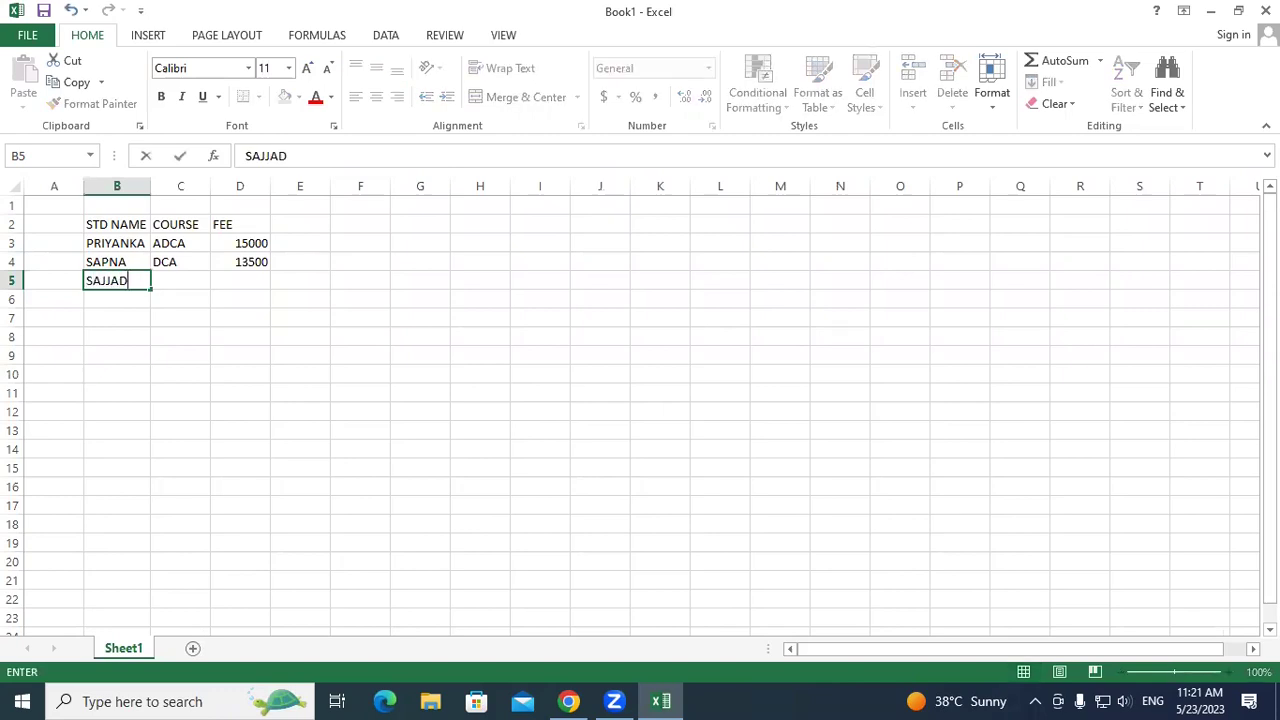
pyautogui.press('Tab')
pyautogui.write('DCA')
pyautogui.press('Tab')
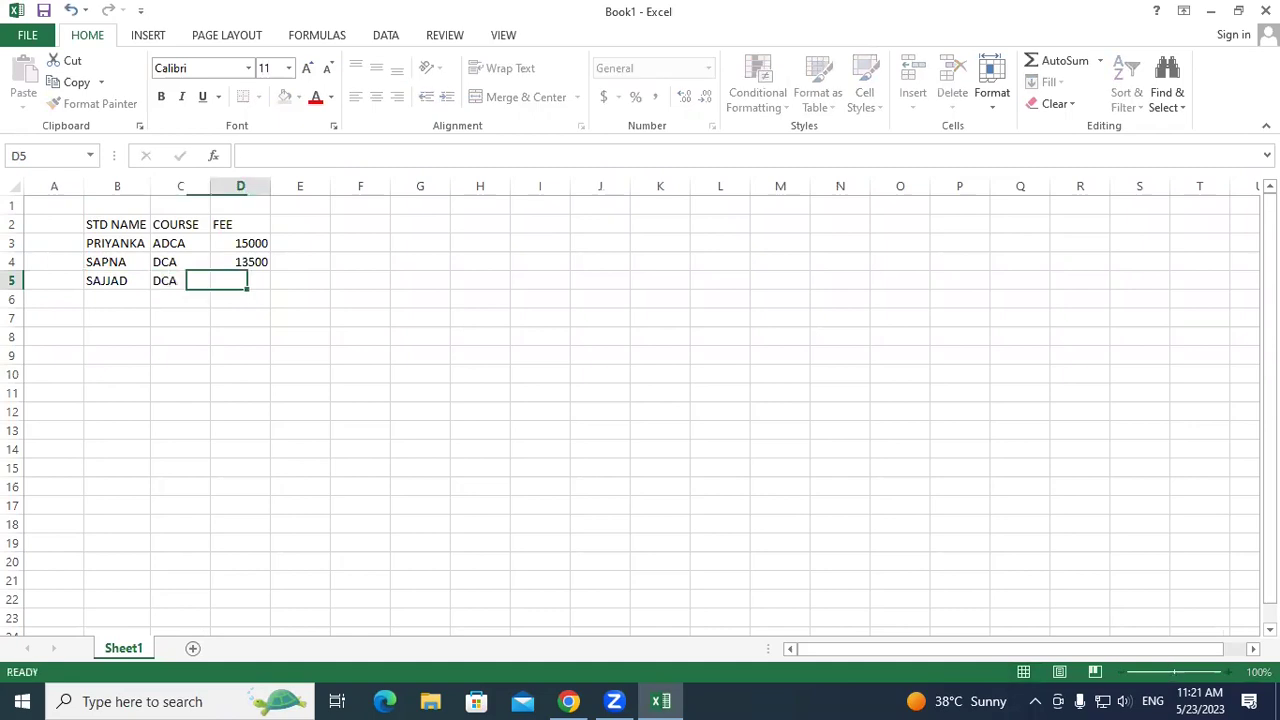
pyautogui.write('12000')
pyautogui.press('Tab')
pyautogui.click(360, 280)
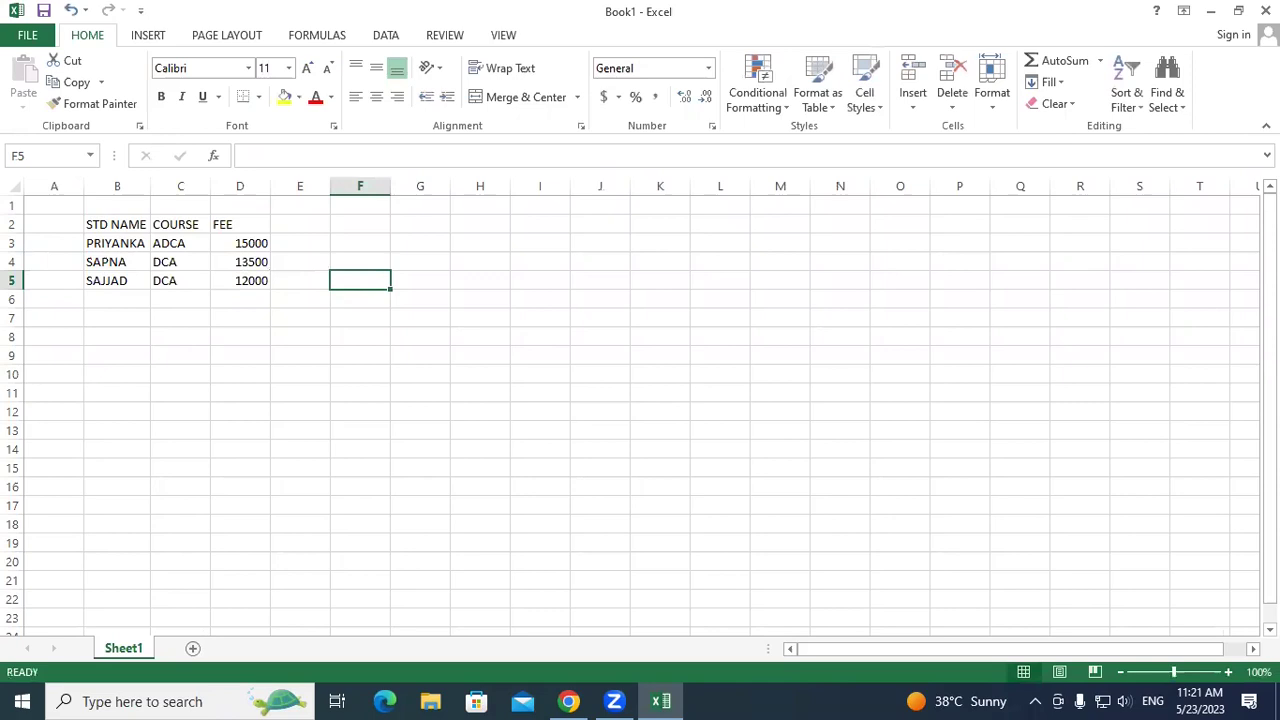
pyautogui.press('Left')
pyautogui.press('Left')
pyautogui.press('Left')
pyautogui.press('Left')
pyautogui.press('Down')
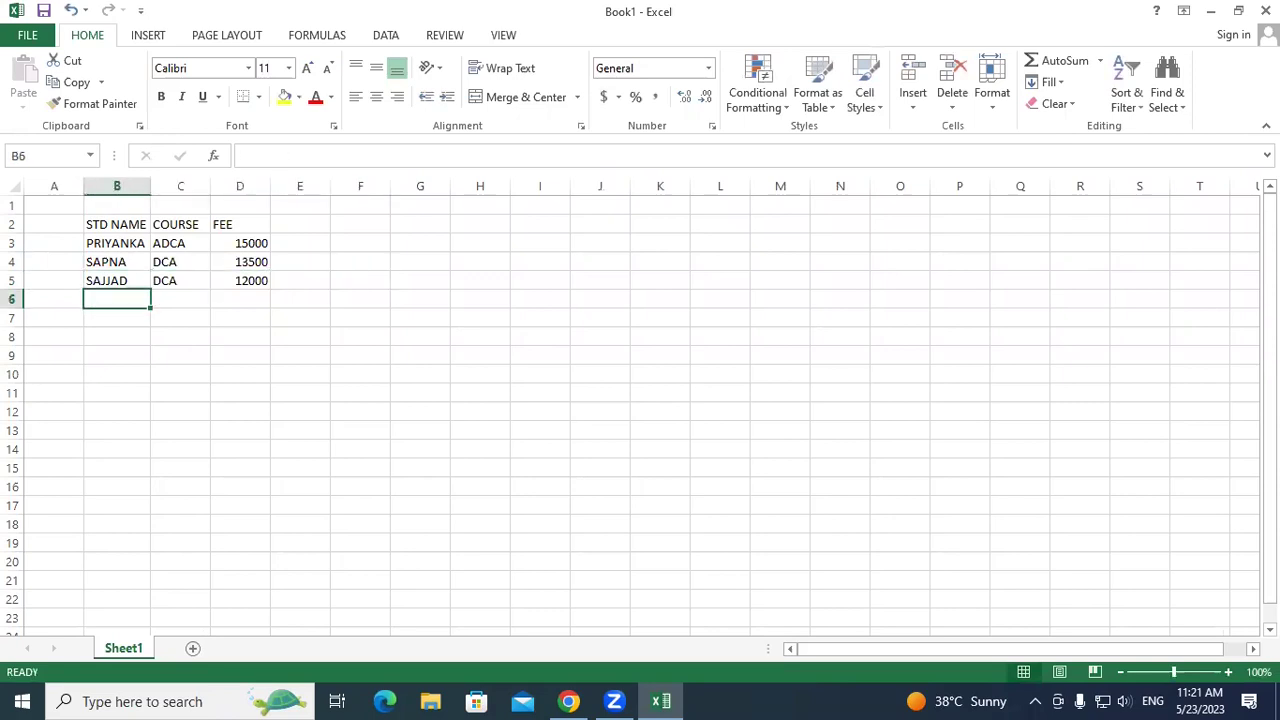
pyautogui.write('SHAHID')
pyautogui.press('Tab')
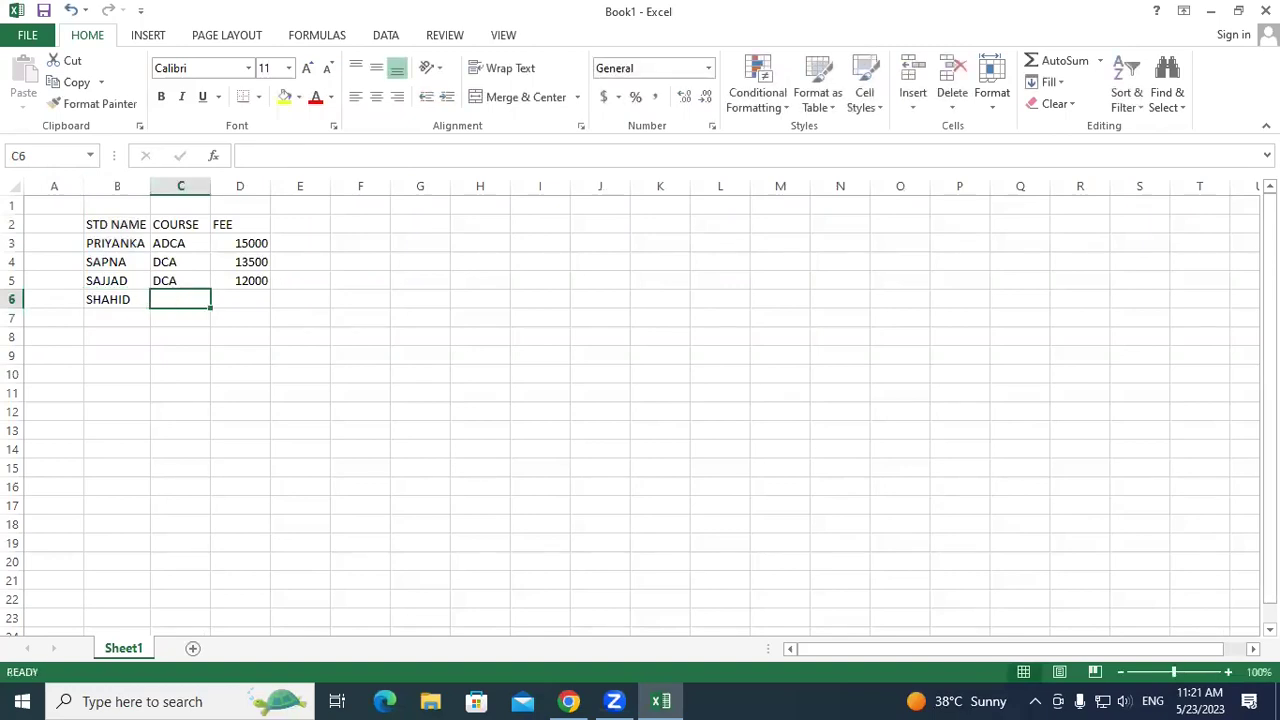
pyautogui.write('DCA')
pyautogui.press('Tab')
pyautogui.write('12000')
pyautogui.press('Tab')
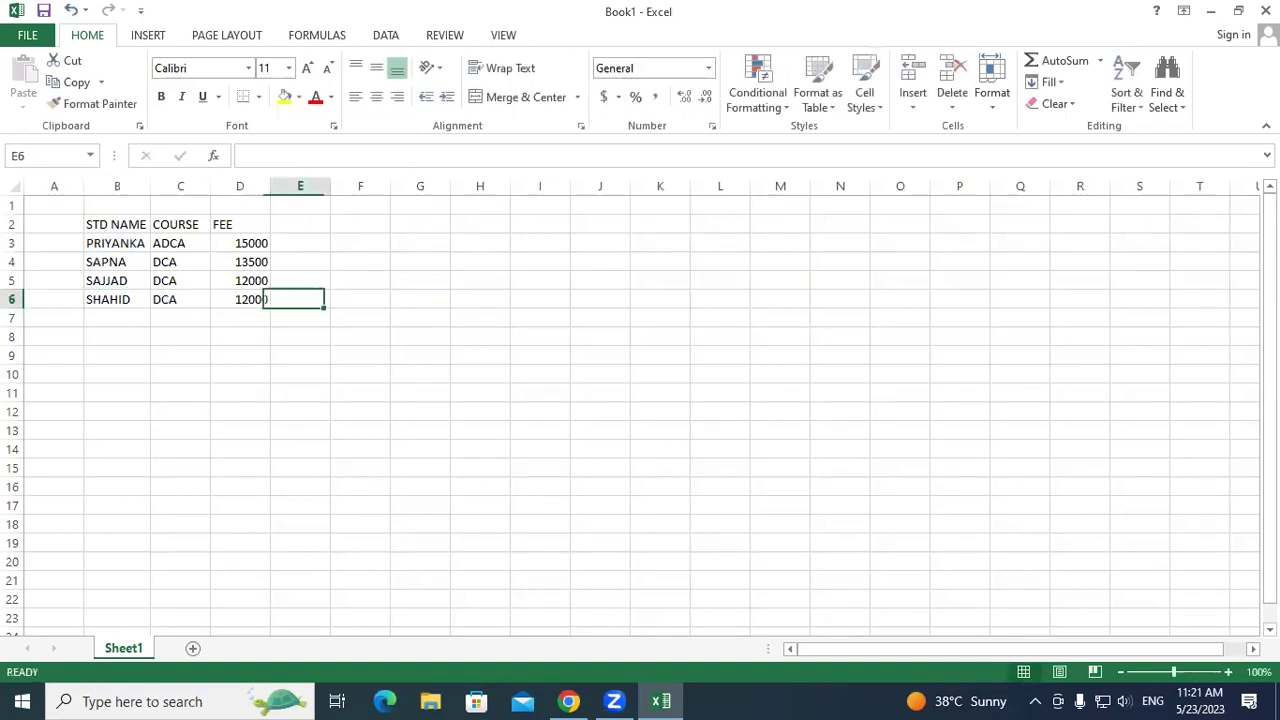
pyautogui.press('Return')
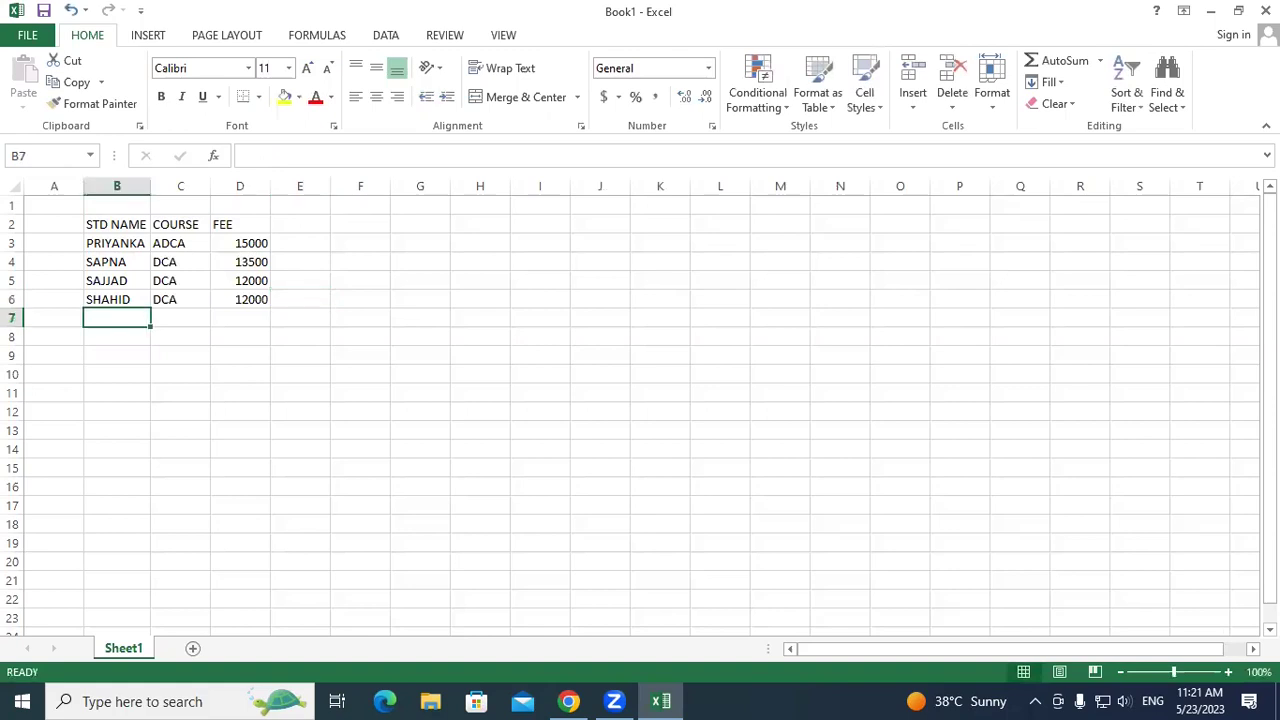
# Add student rows DILIP ADCA 15000 and GUNJA DCA 13000
pyautogui.write('DILIP')
pyautogui.press('Tab')
pyautogui.write('ADCA')
pyautogui.press('Tab')
pyautogui.write('15000')
pyautogui.press('Tab')
pyautogui.press('Tab')
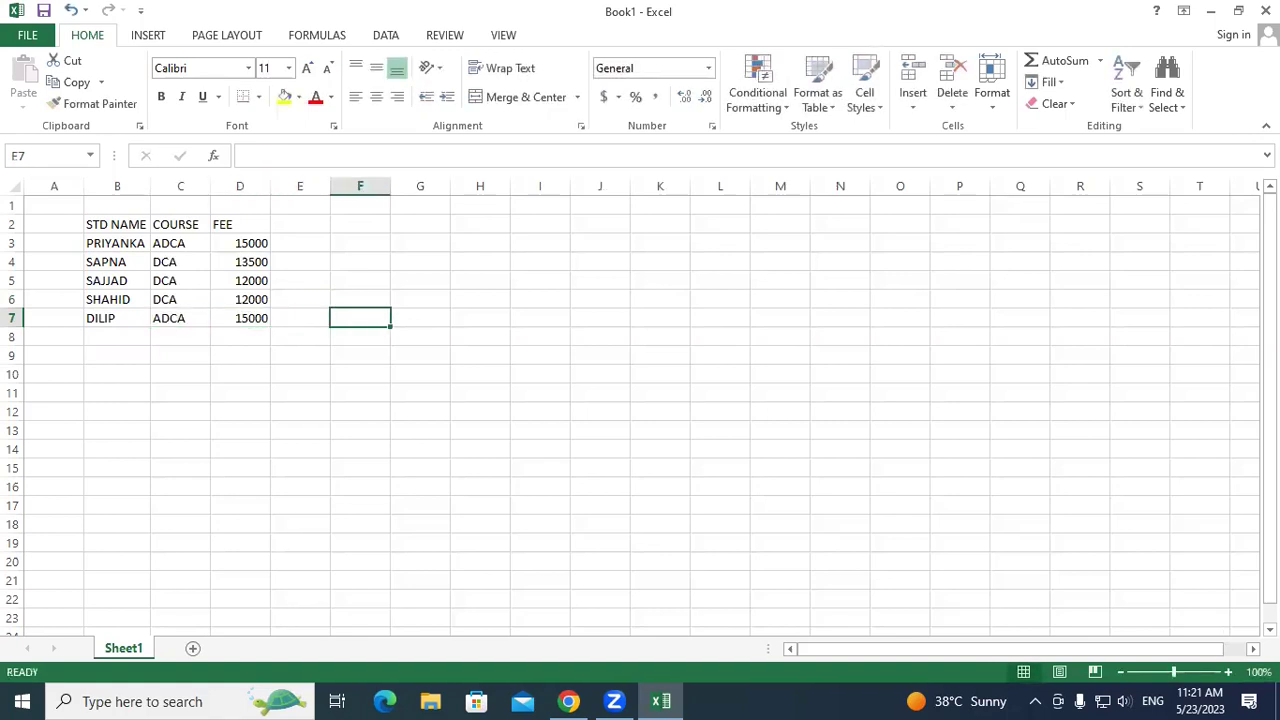
pyautogui.press('Return')
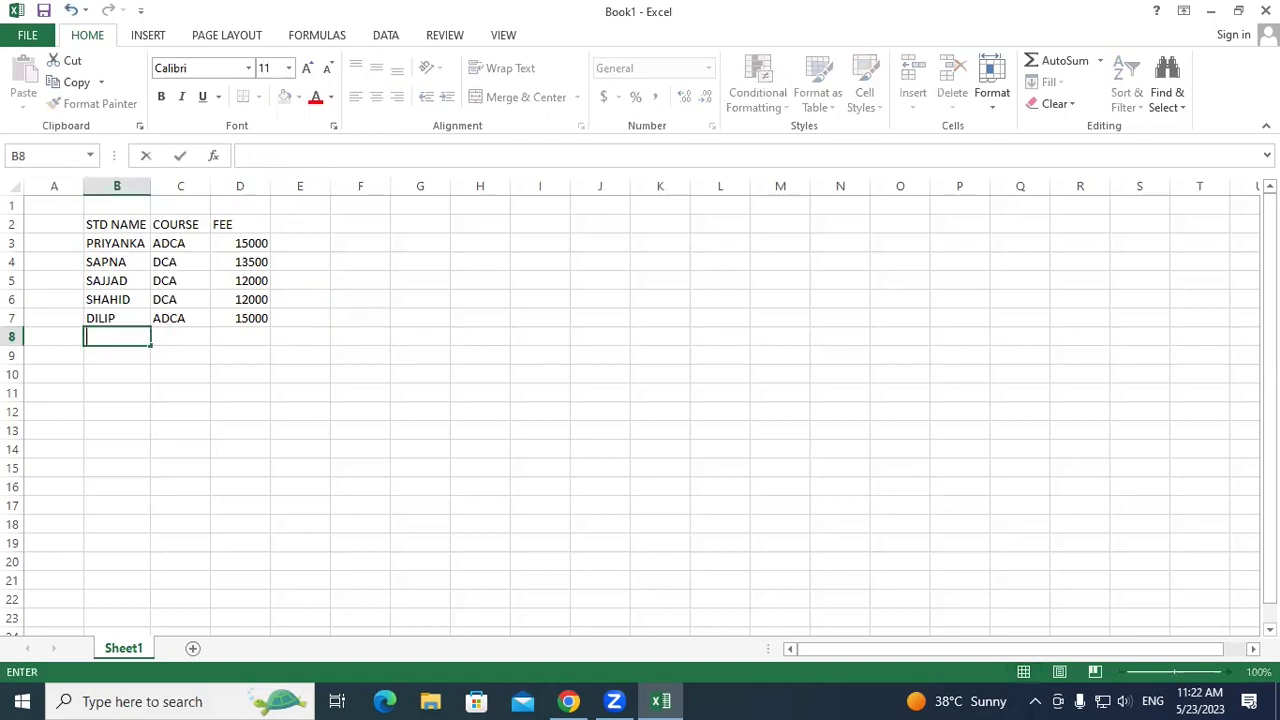
pyautogui.write('GUNJA')
pyautogui.press('Tab')
pyautogui.write('DCA')
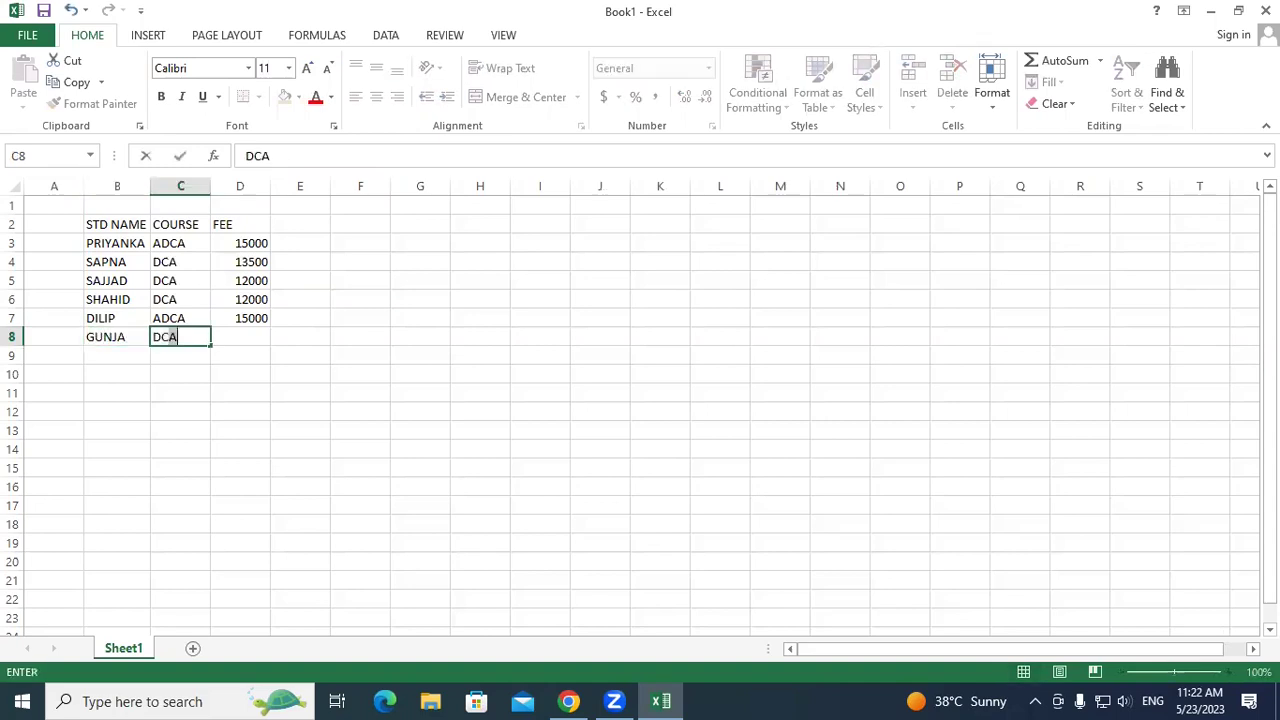
pyautogui.press('Tab')
pyautogui.write('13000')
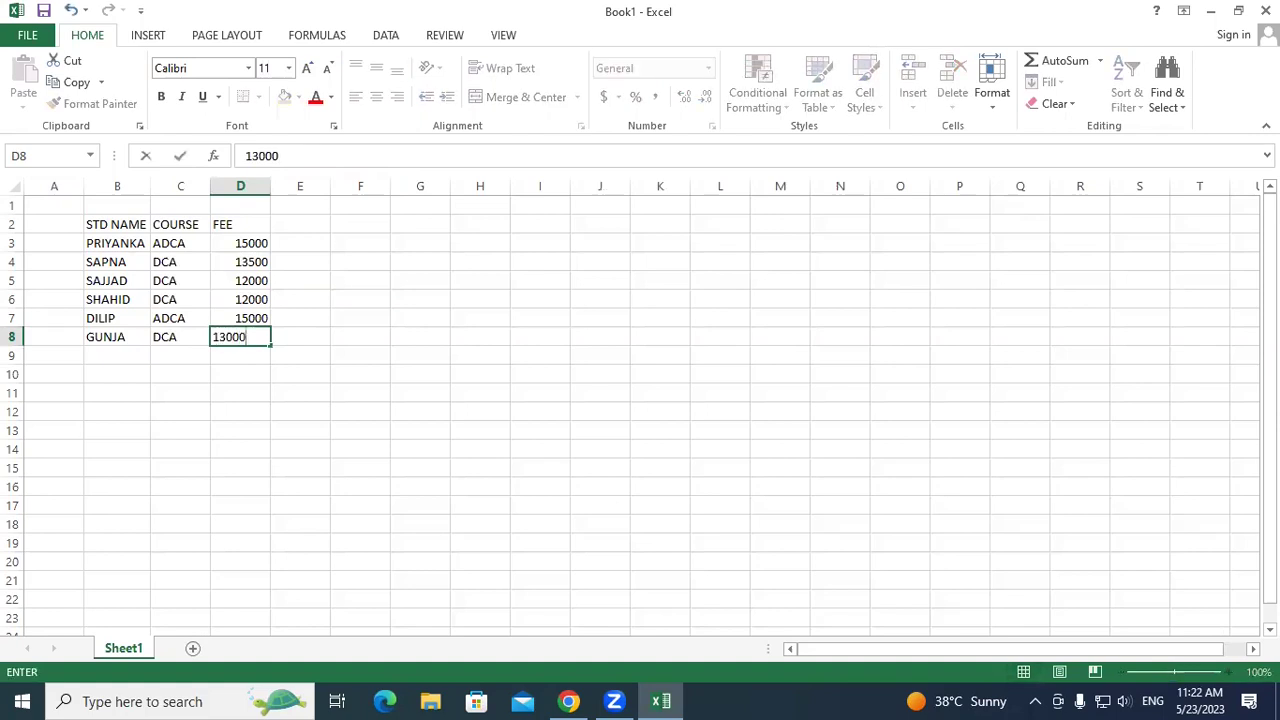
pyautogui.press('Return')
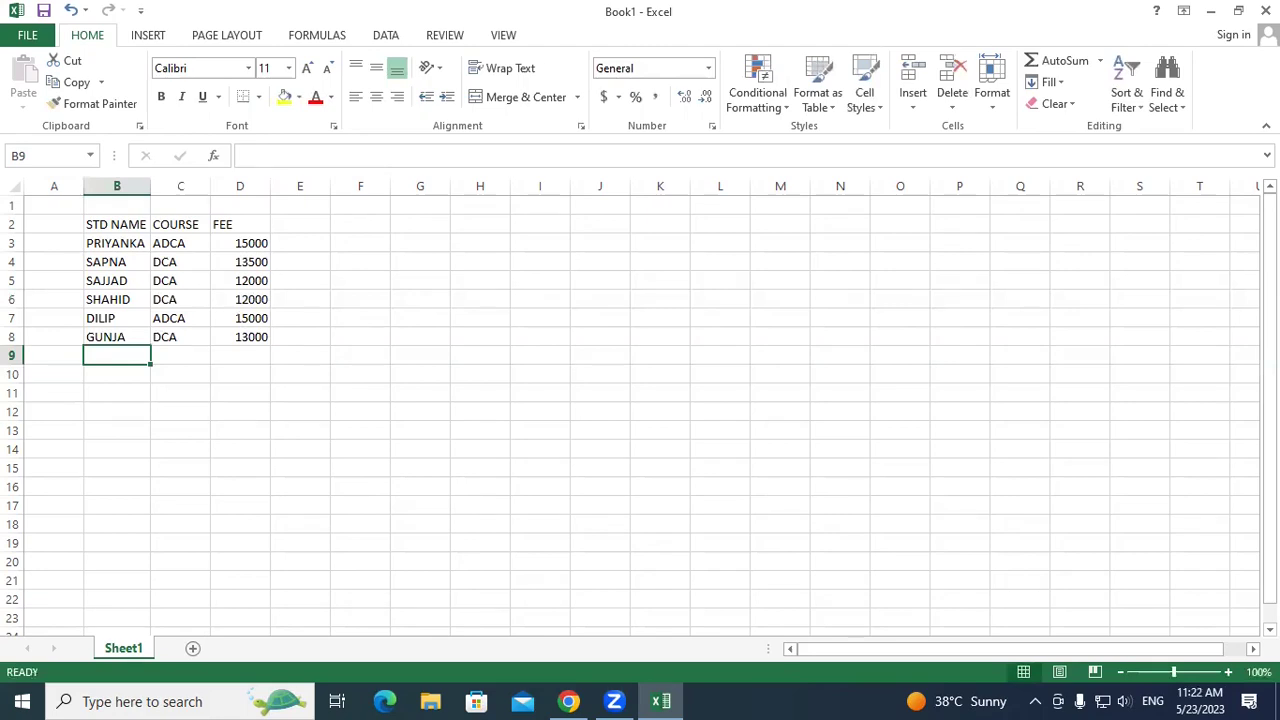
# Add student rows PRATIMA ADCA 15000 and ANGEERA DCA 9000
pyautogui.write('P')
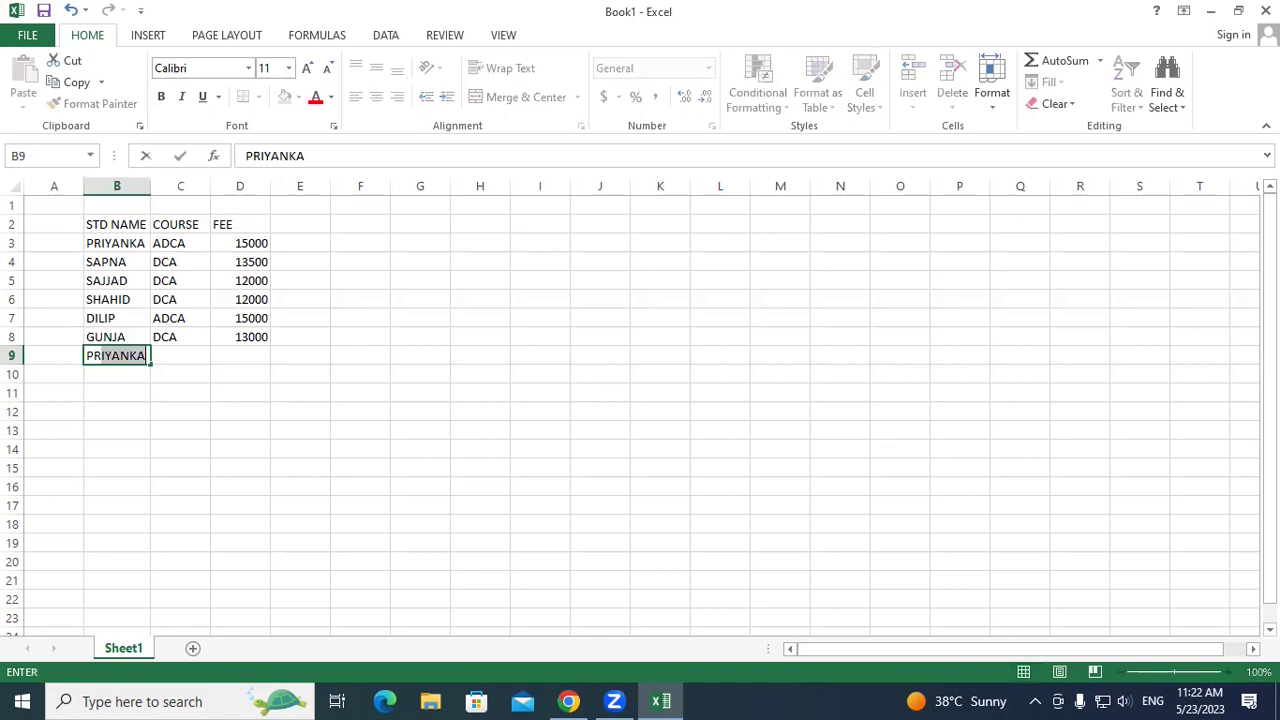
pyautogui.write('RATIMA')
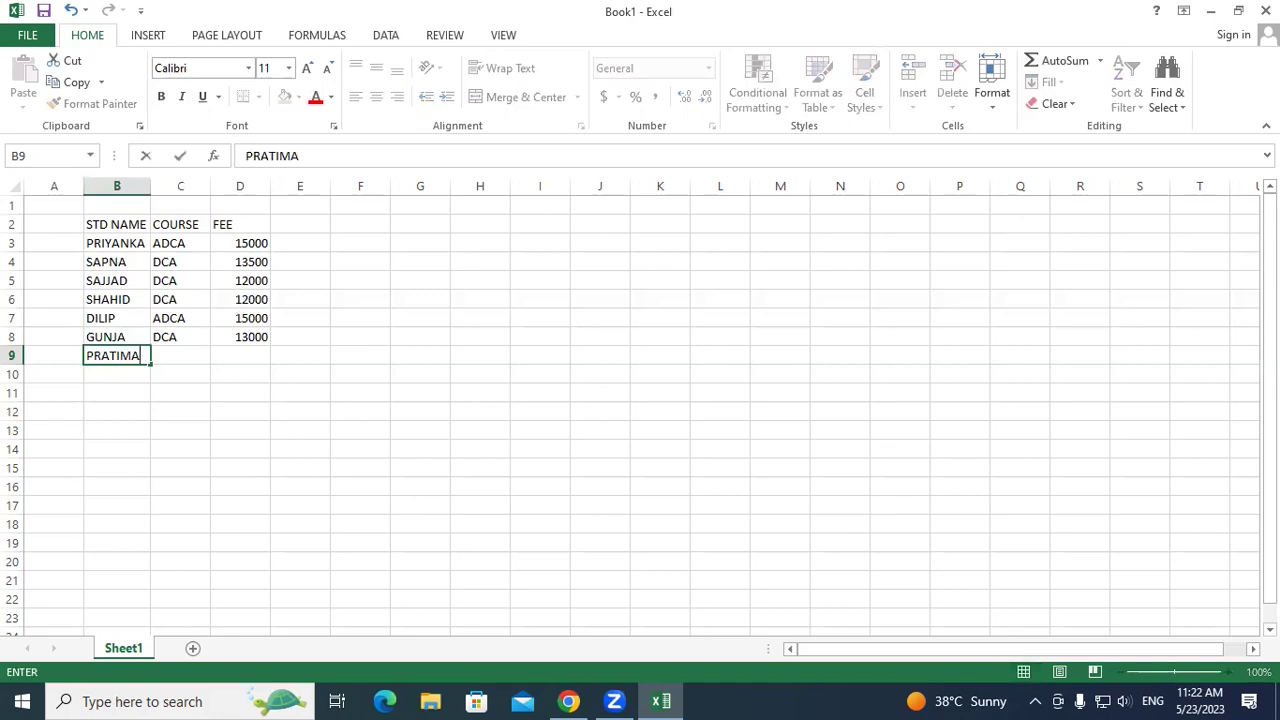
pyautogui.press('Tab')
pyautogui.write('ADCA')
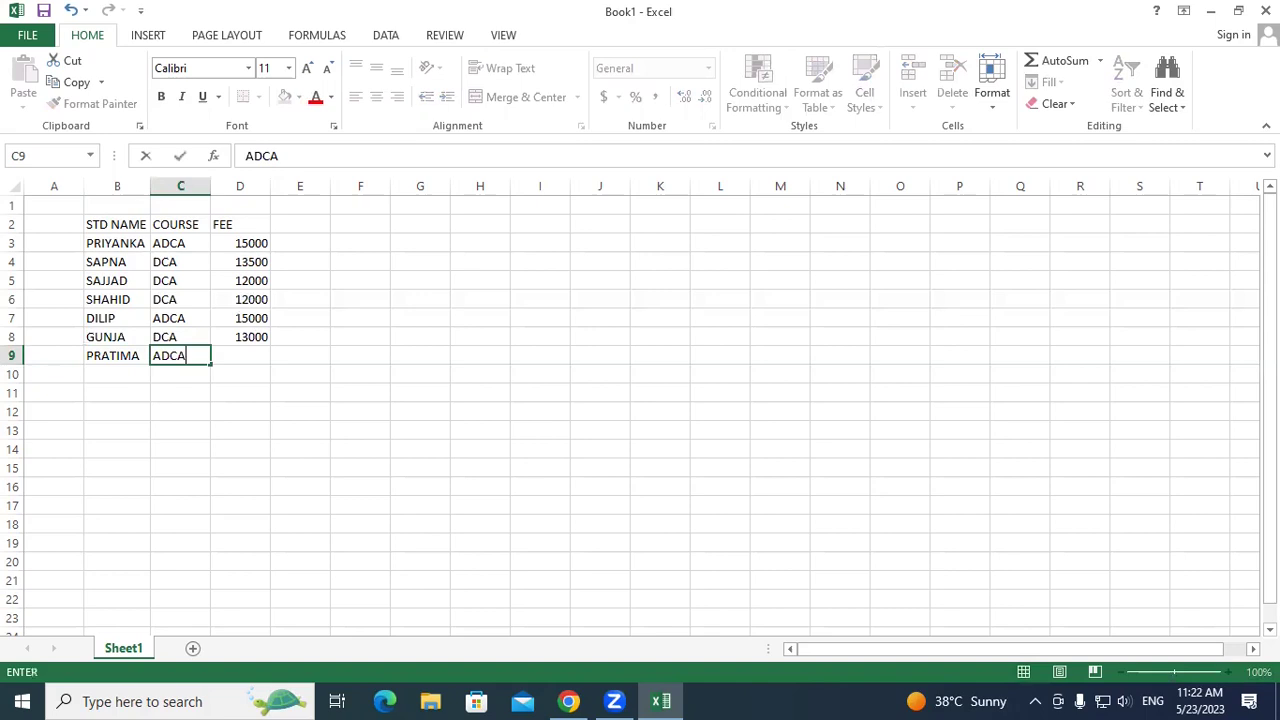
pyautogui.press('Tab')
pyautogui.write('15000')
pyautogui.press('Return')
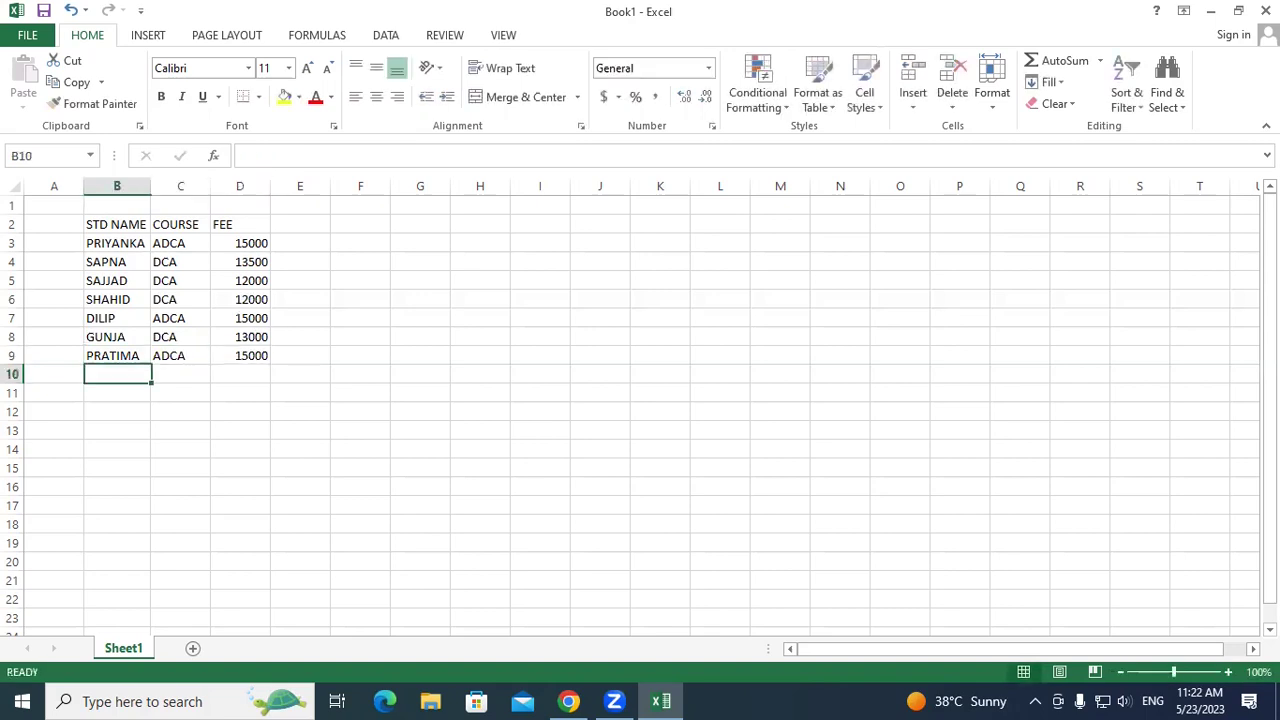
pyautogui.write('ANGEERA')
pyautogui.press('Tab')
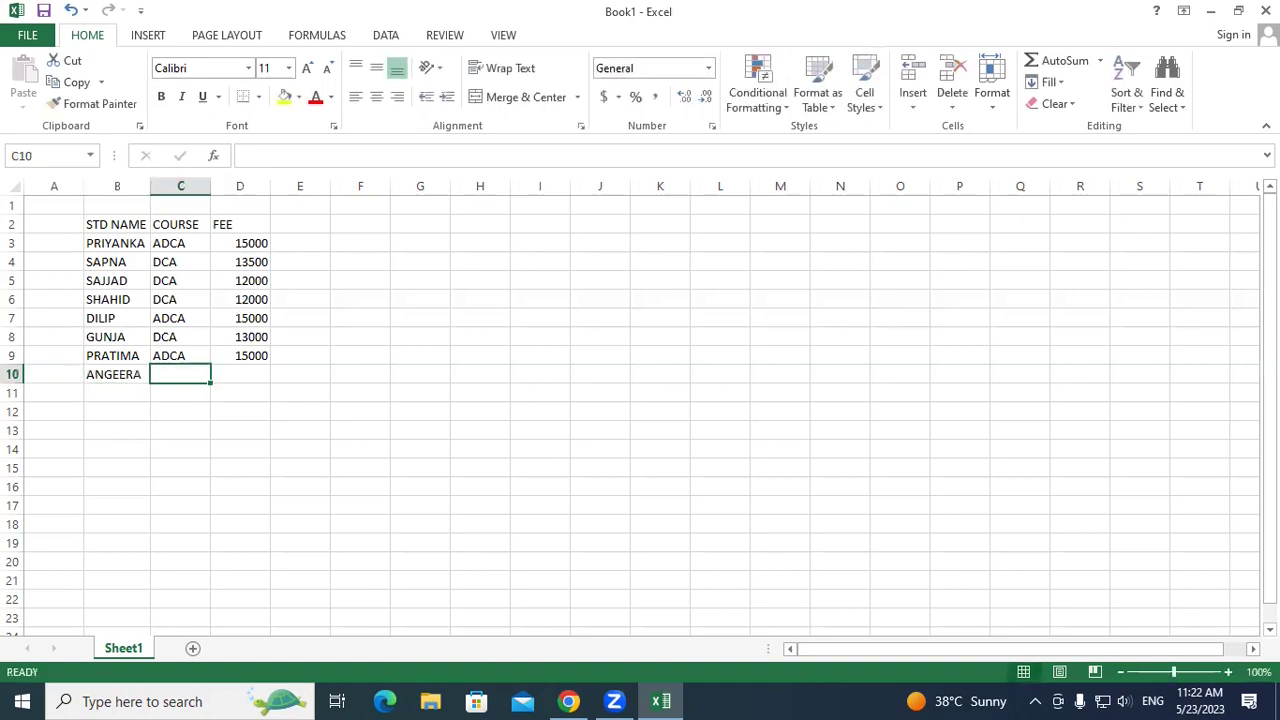
pyautogui.write('DCA')
pyautogui.press('Tab')
pyautogui.write('9000')
pyautogui.press('Return')
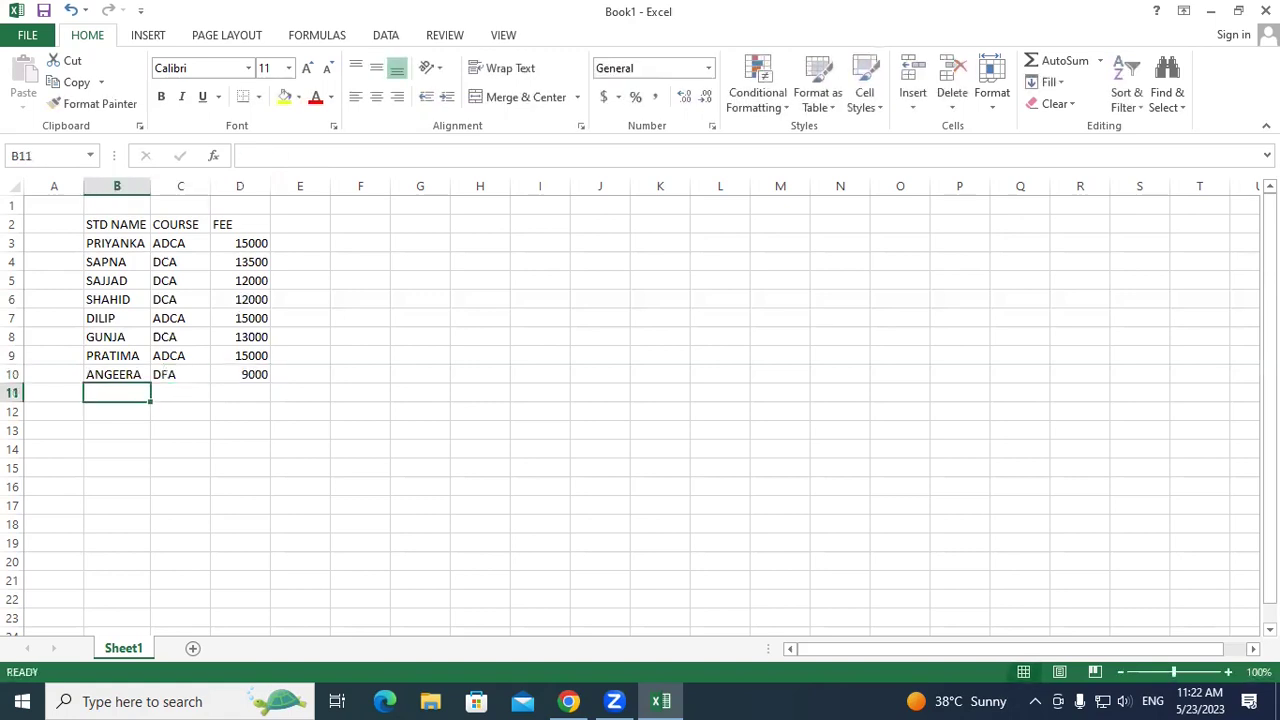
# Add the row ANTIMA DFA 9000 and save the workbook
pyautogui.write('ANTIMA')
pyautogui.press('Tab')
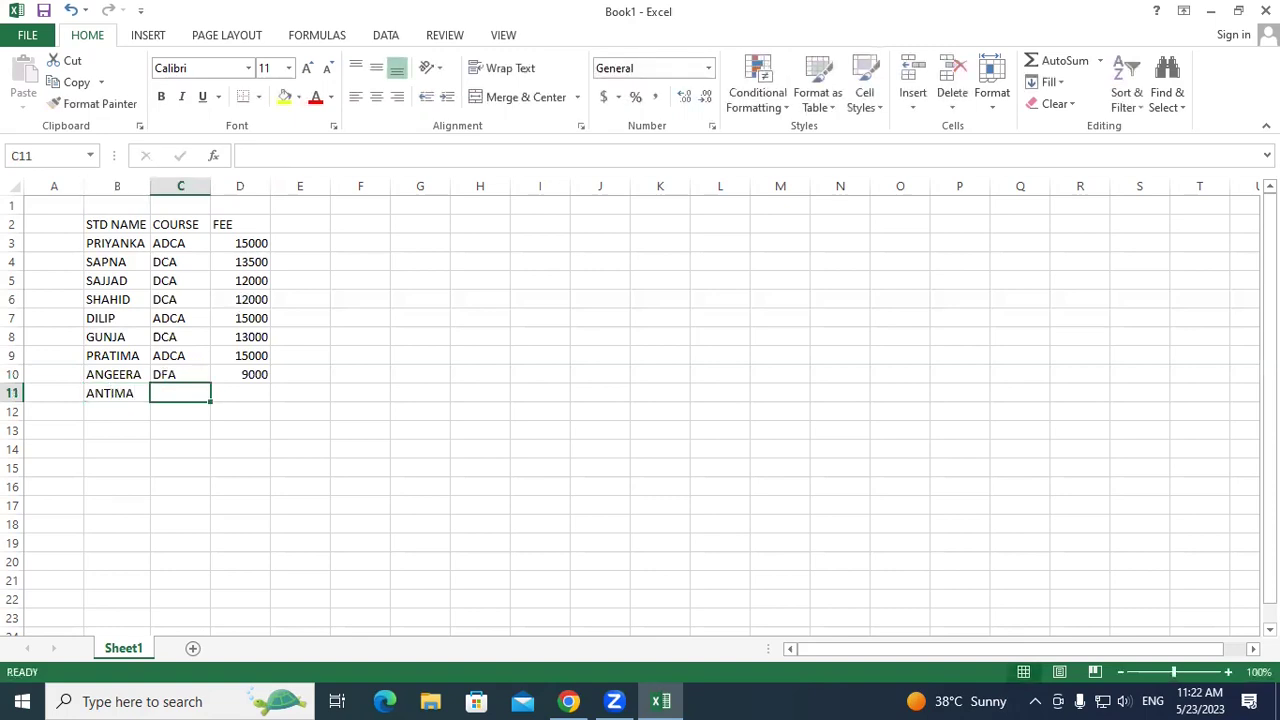
pyautogui.write('DFA')
pyautogui.press('Tab')
pyautogui.write('9000')
pyautogui.press('Return')
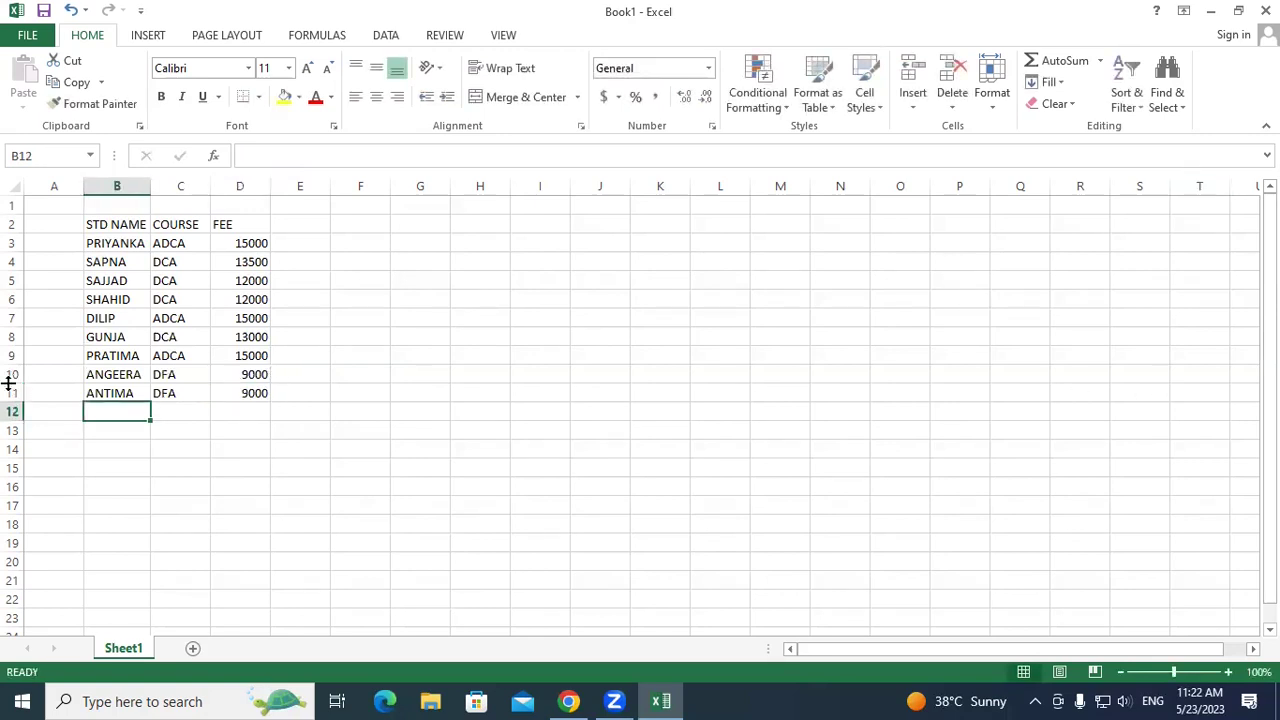
pyautogui.click(45, 11)
# Reopen Book1, bold the STD NAME, COURSE and FEE headers in B2:D2, then close Excel
pyautogui.click(1265, 10)
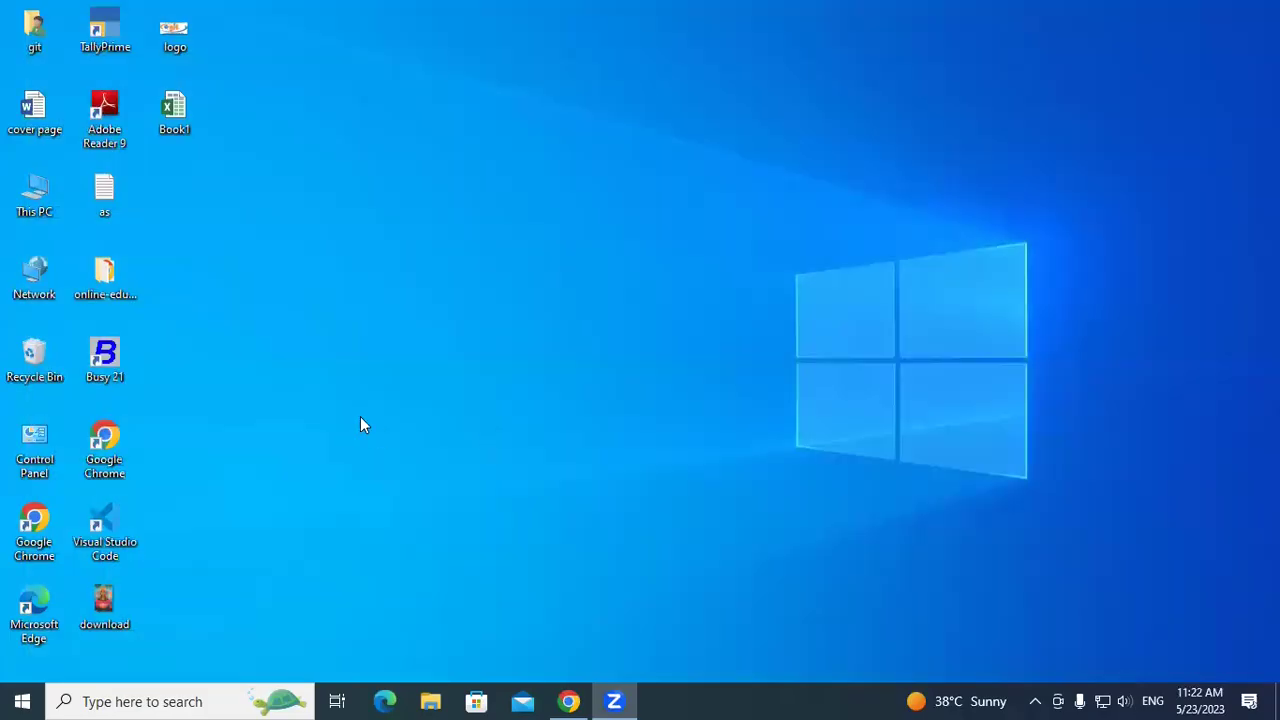
pyautogui.doubleClick(167, 109)
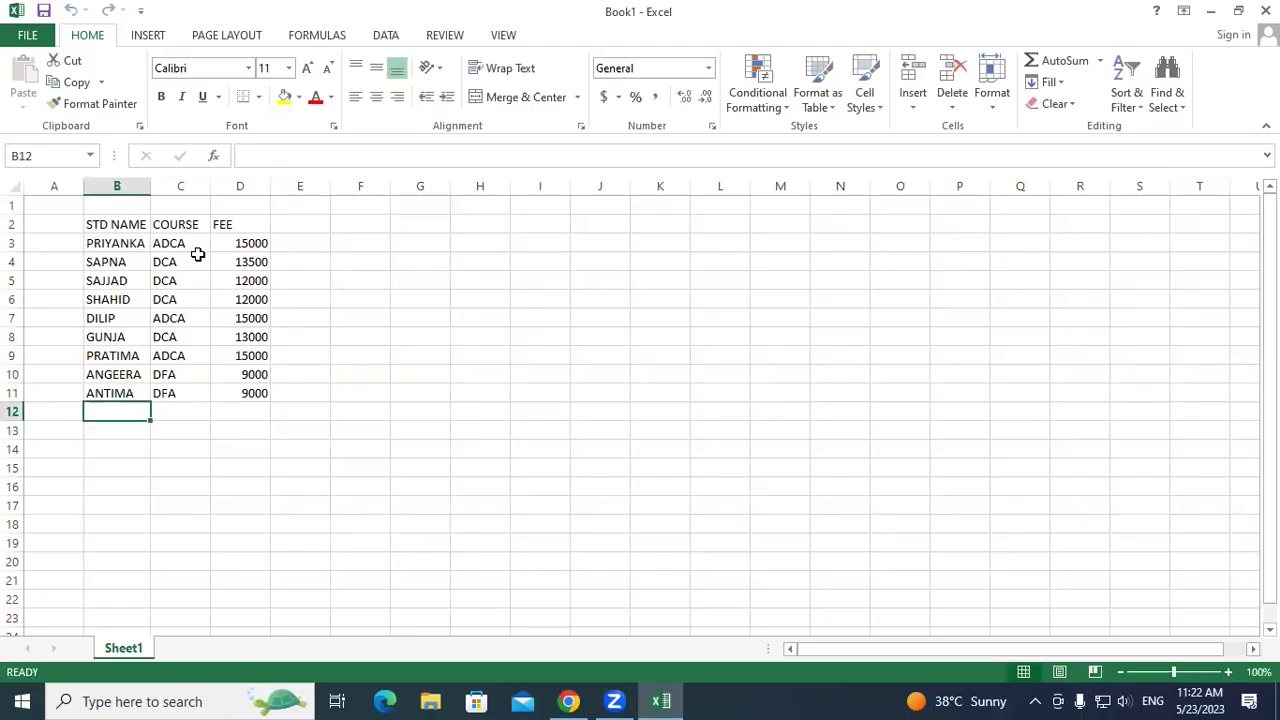
pyautogui.click(120, 222)
pyautogui.click(170, 222)
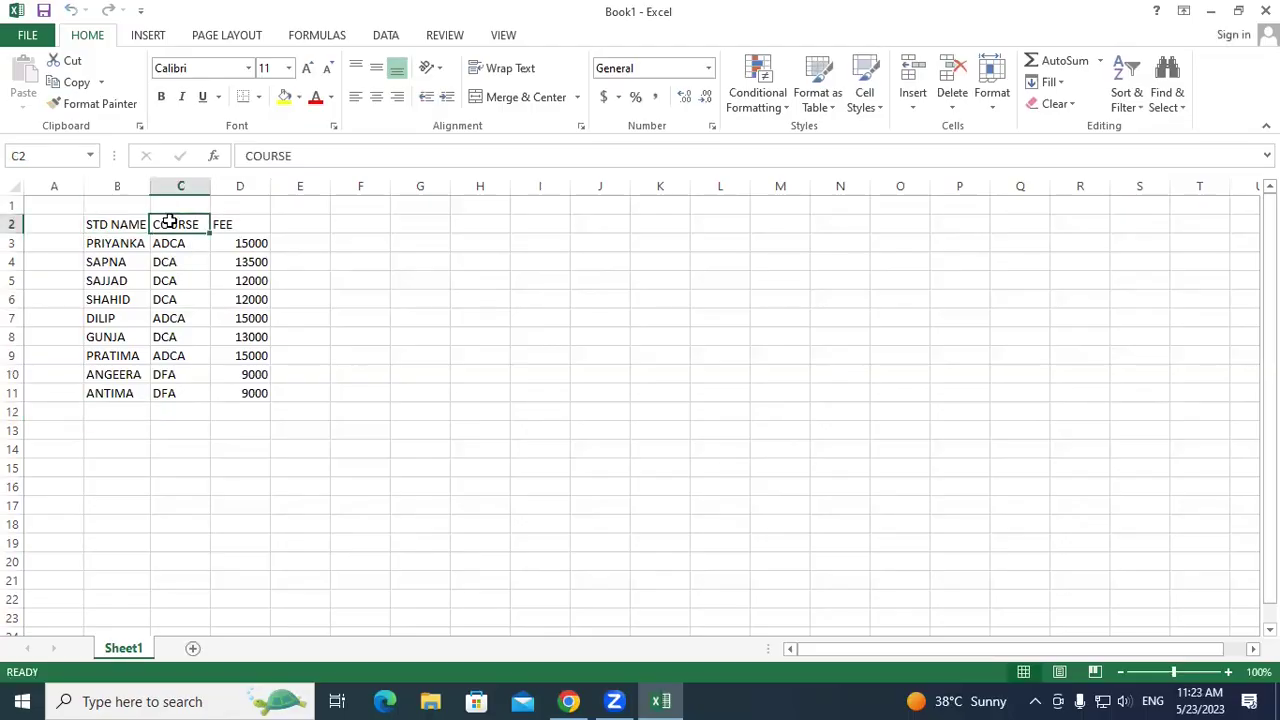
pyautogui.click(228, 222)
pyautogui.moveTo(117, 221); pyautogui.dragTo(226, 222)
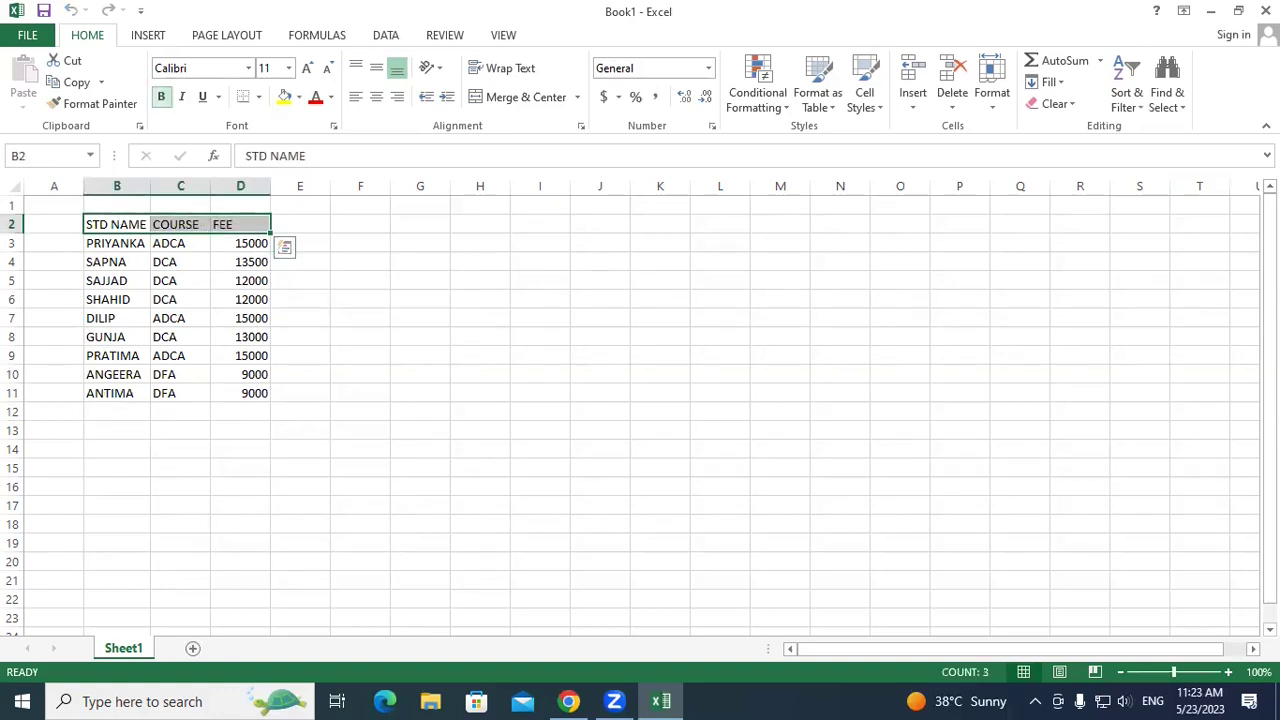
pyautogui.hotkey('ctrl', 'b')
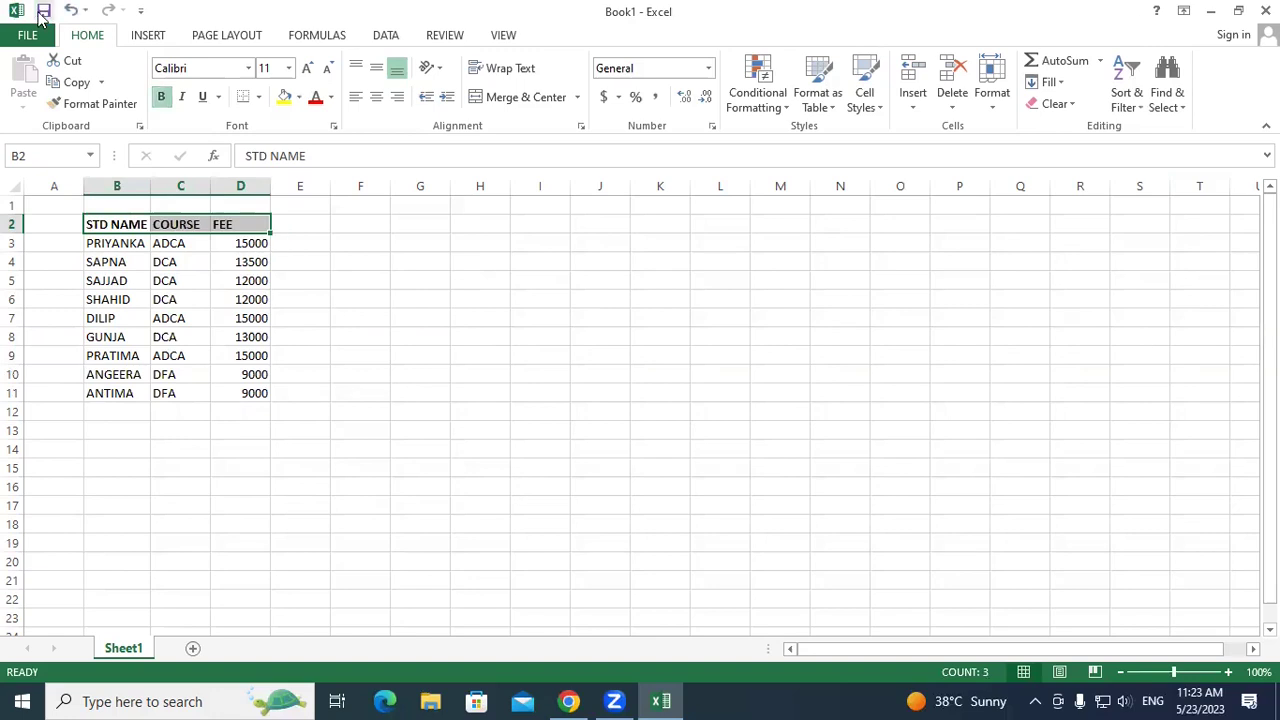
pyautogui.click(1266, 10)
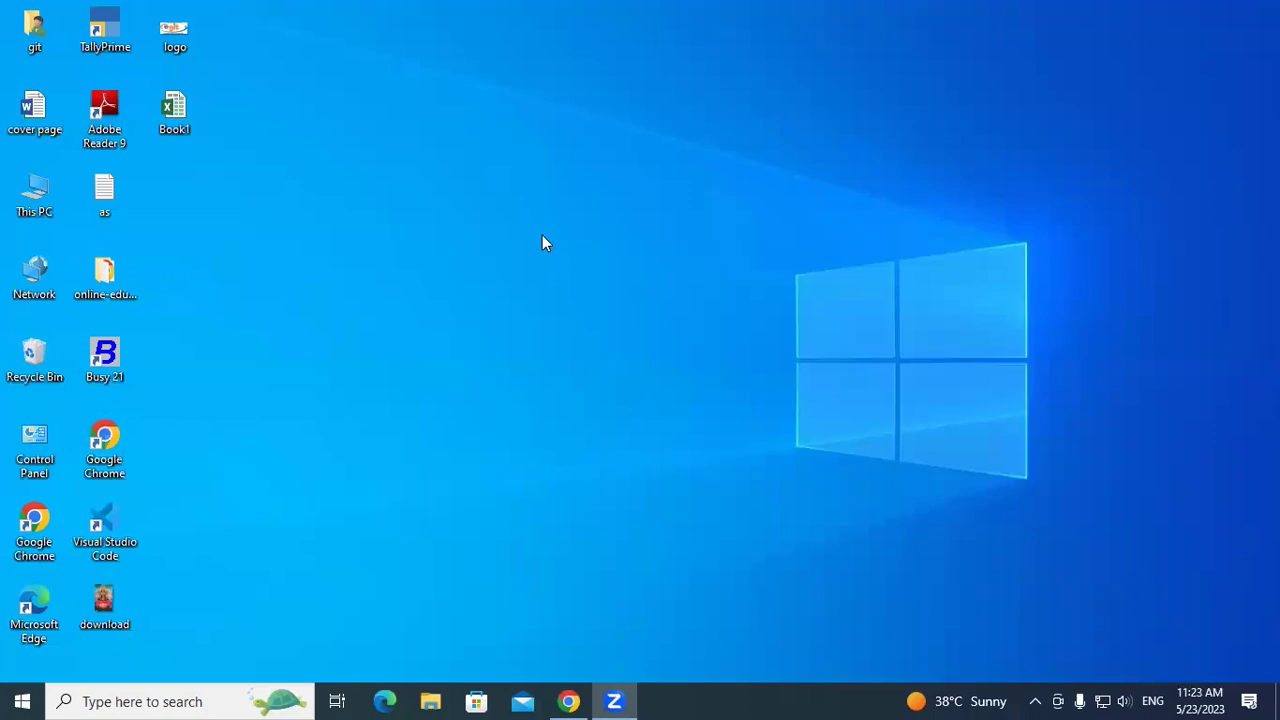
# Launch Microsoft Access by running MSACCESS from the Run prompt
pyautogui.press('super+r')
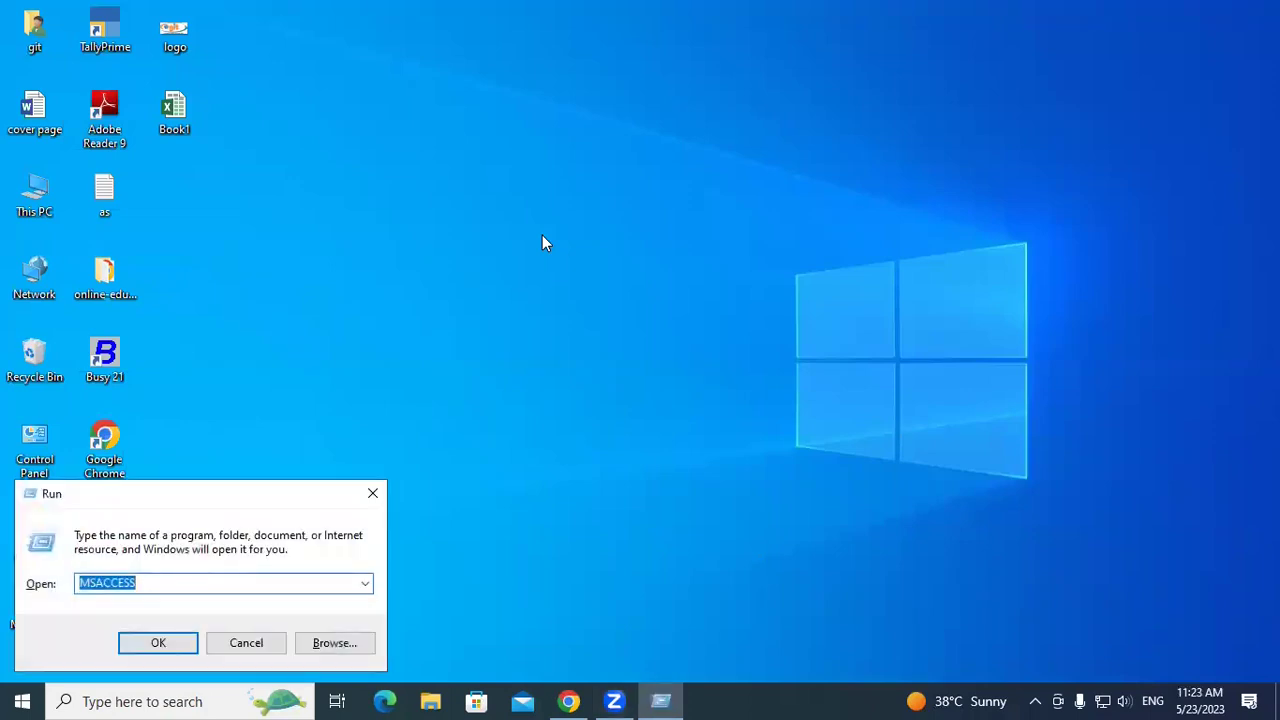
pyautogui.press('Return')
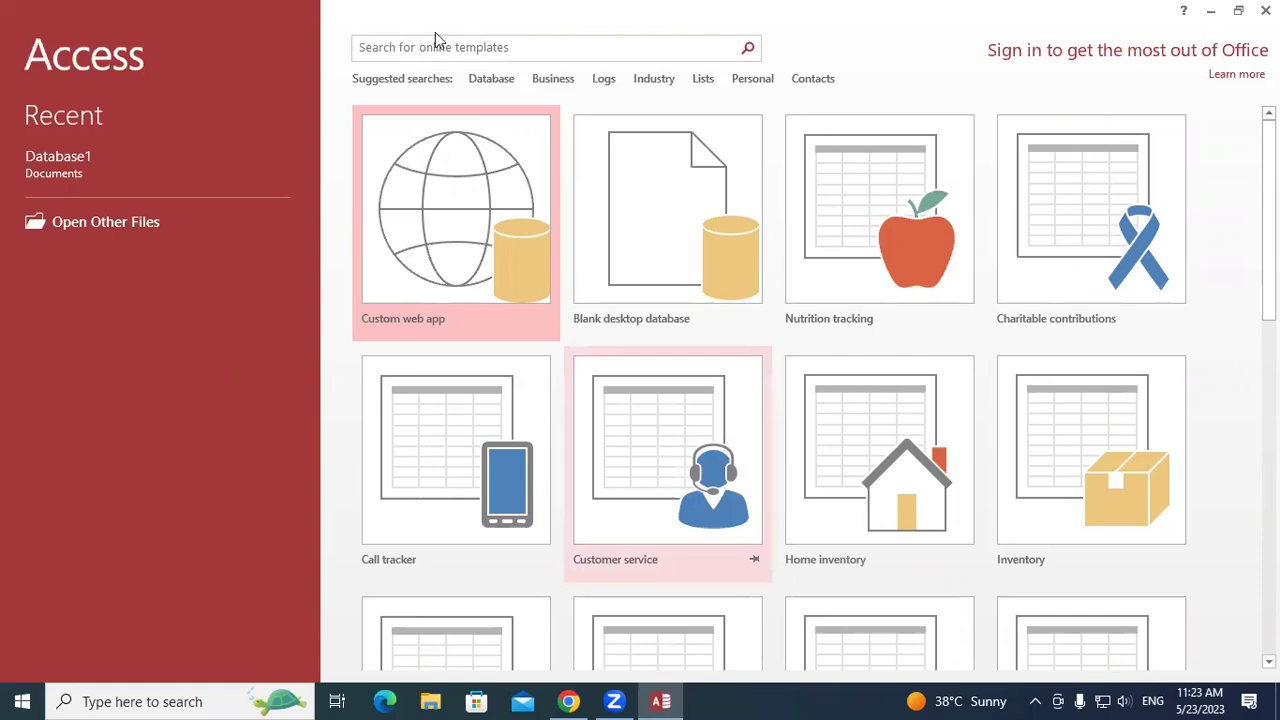
# Create the blank desktop database Database2 and start importing from an Excel spreadsheet
pyautogui.click(688, 228)
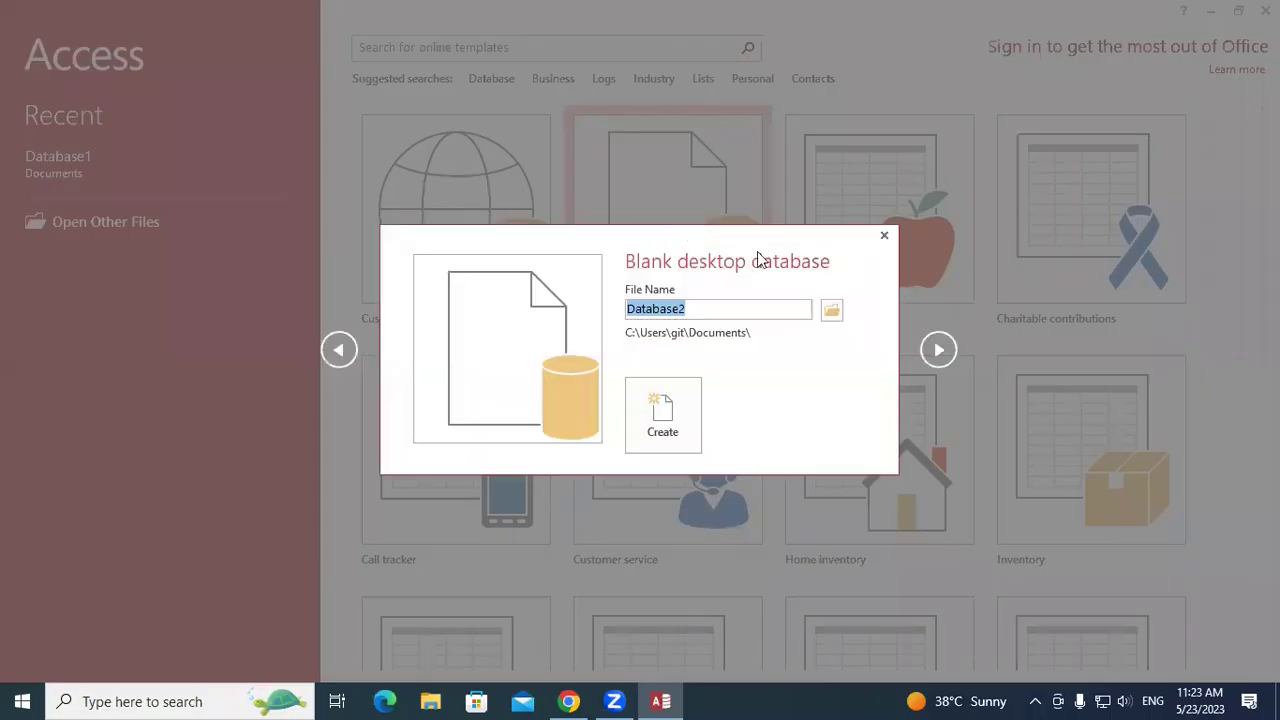
pyautogui.click(662, 418)
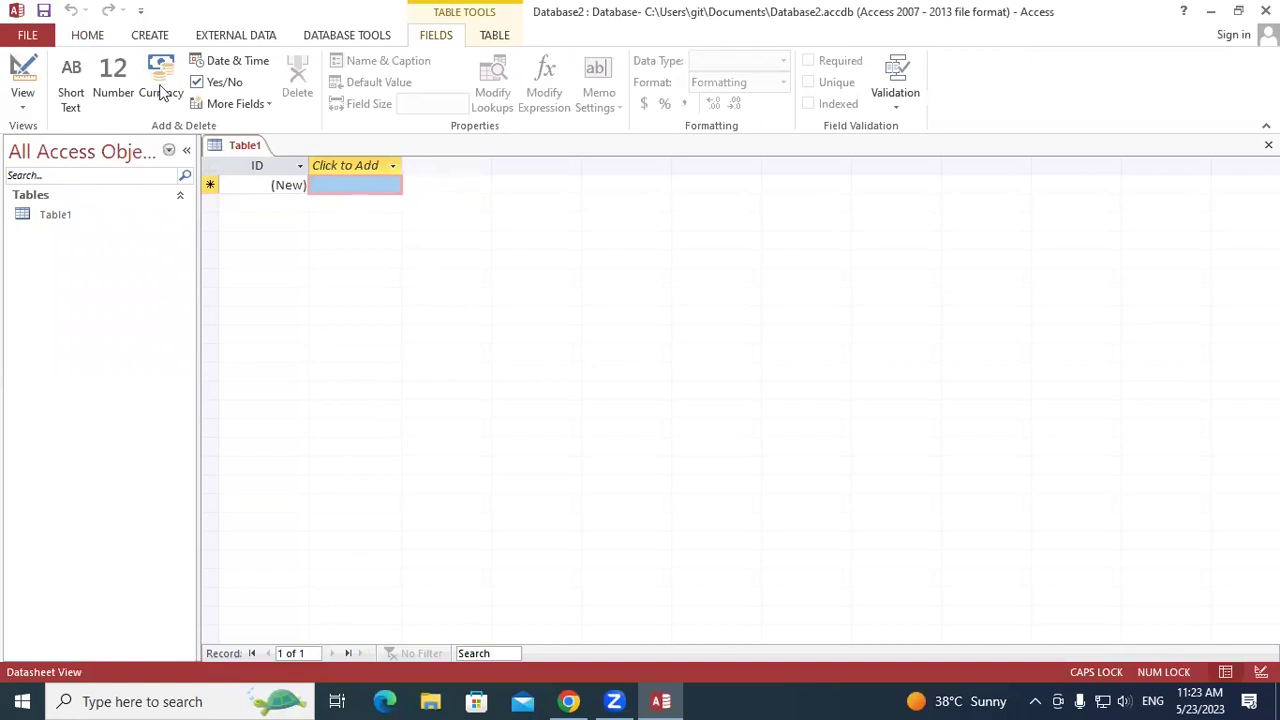
pyautogui.click(240, 36)
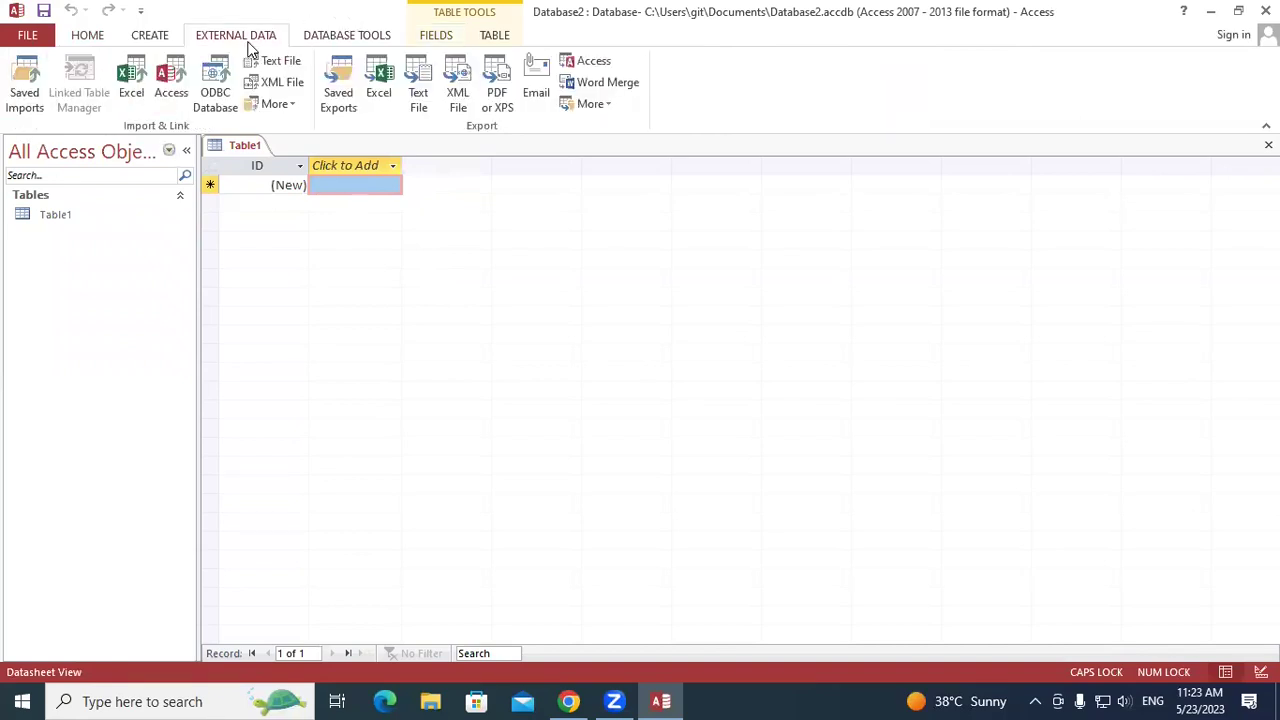
pyautogui.click(133, 82)
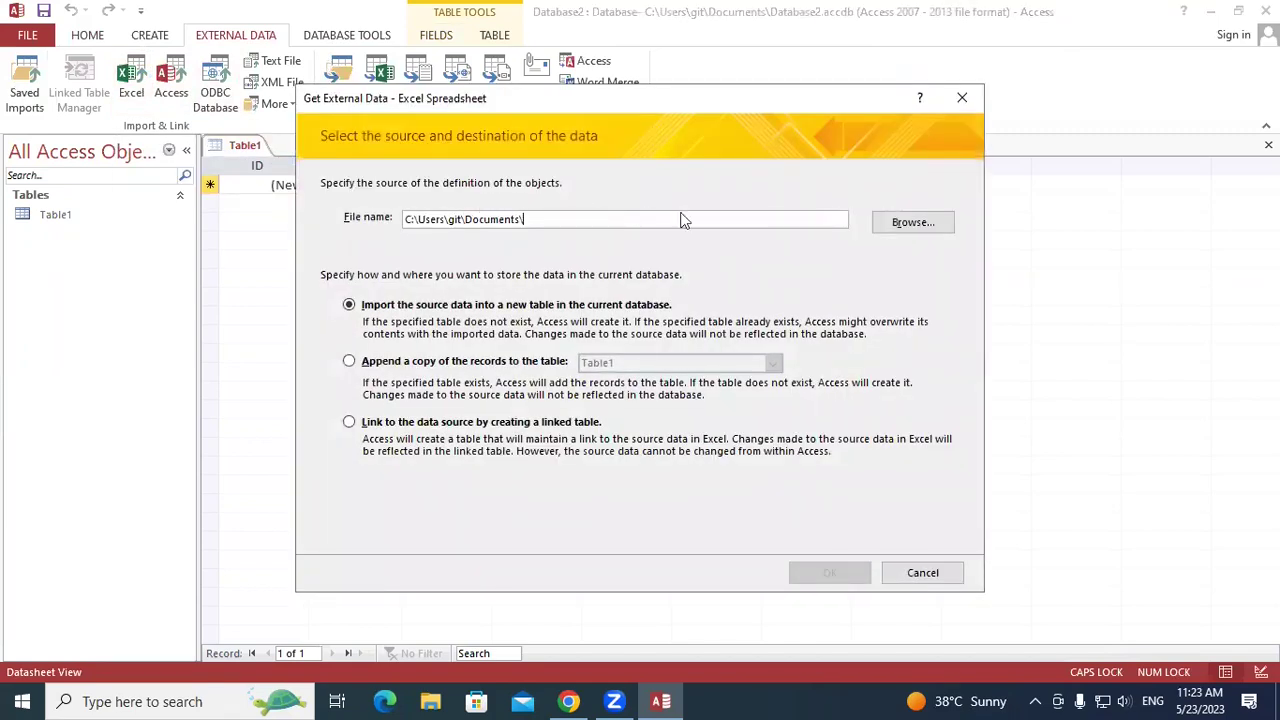
# Import Desktop\Book1.xlsx with column headings into a new Sheet1 table with an ID primary key
pyautogui.click(912, 223)
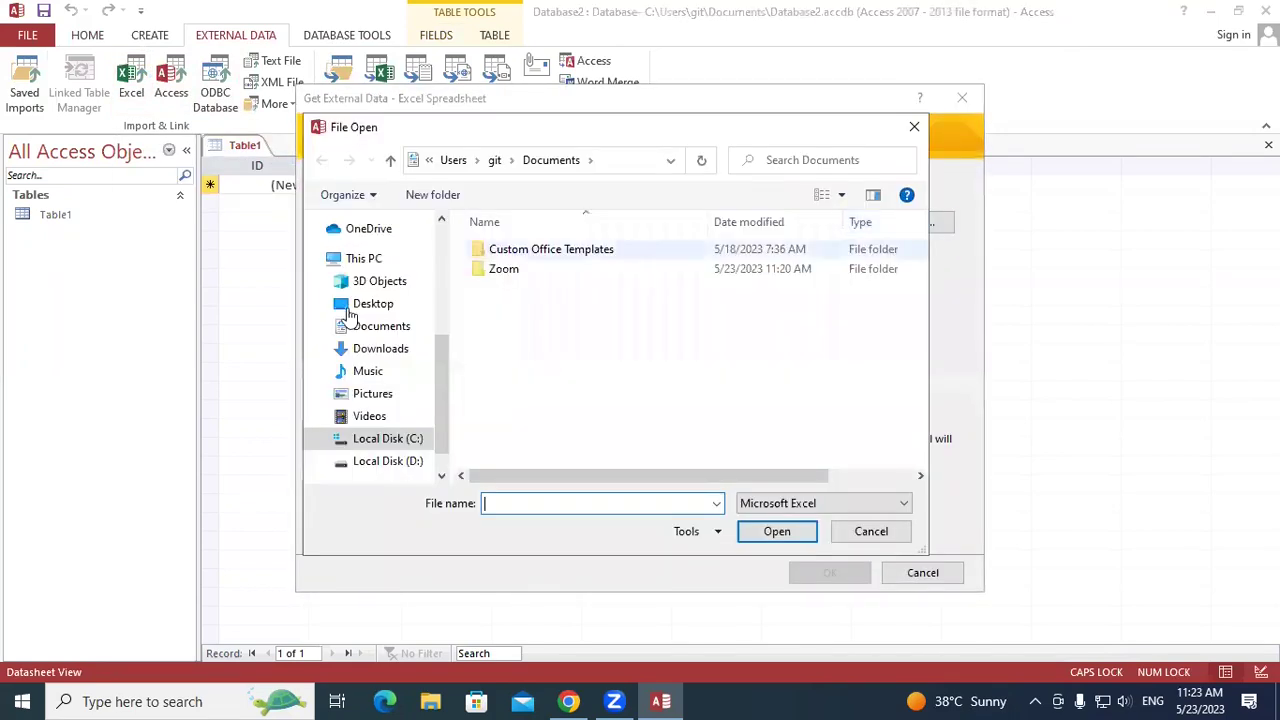
pyautogui.click(373, 304)
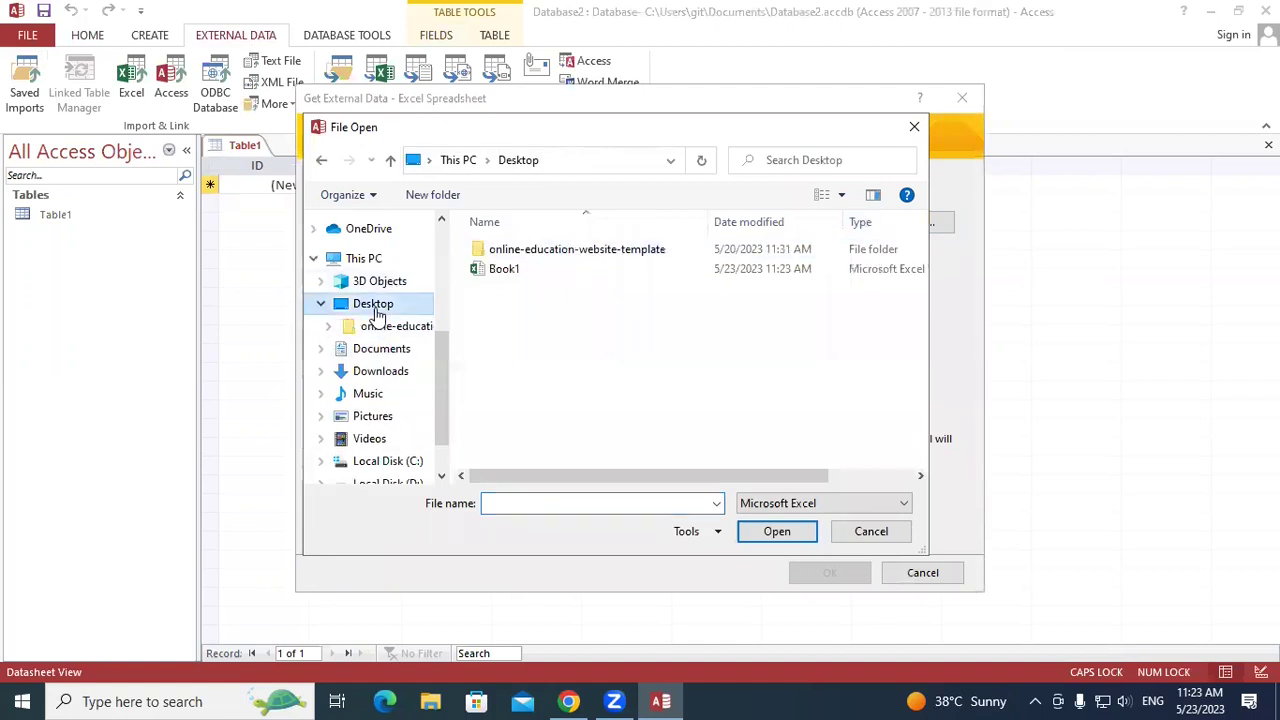
pyautogui.click(521, 268)
pyautogui.click(757, 534)
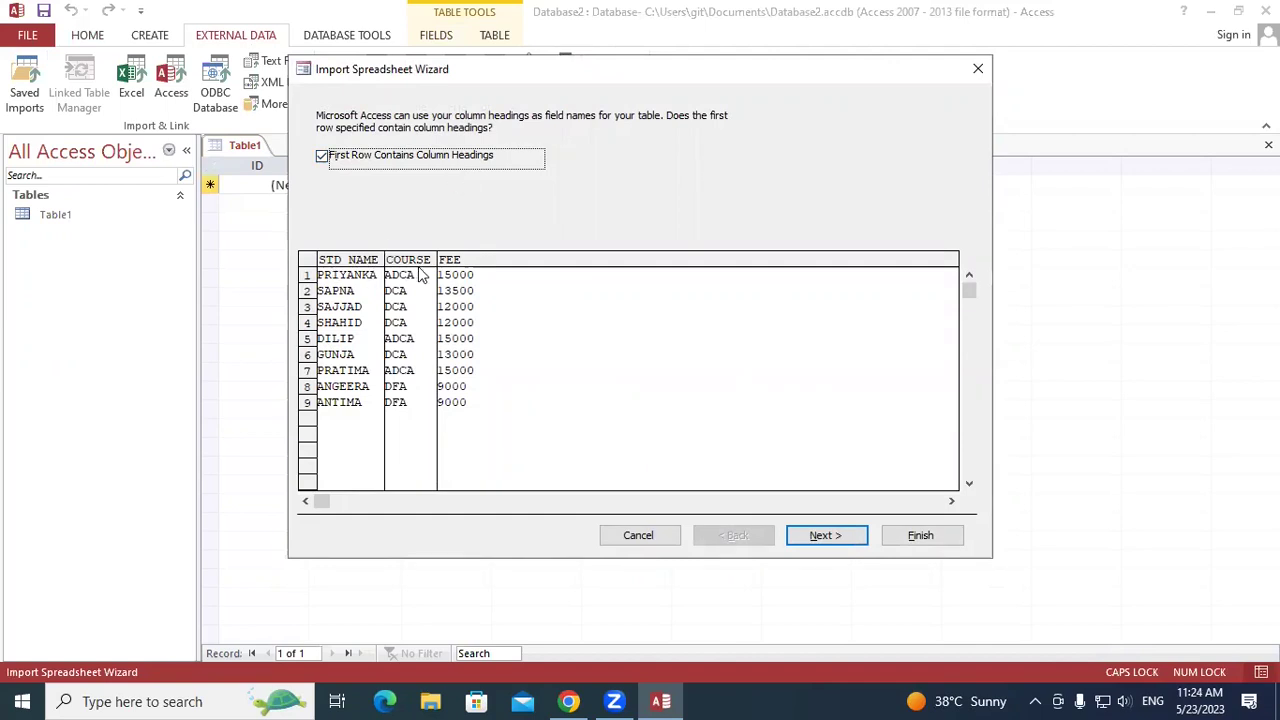
pyautogui.click(820, 538)
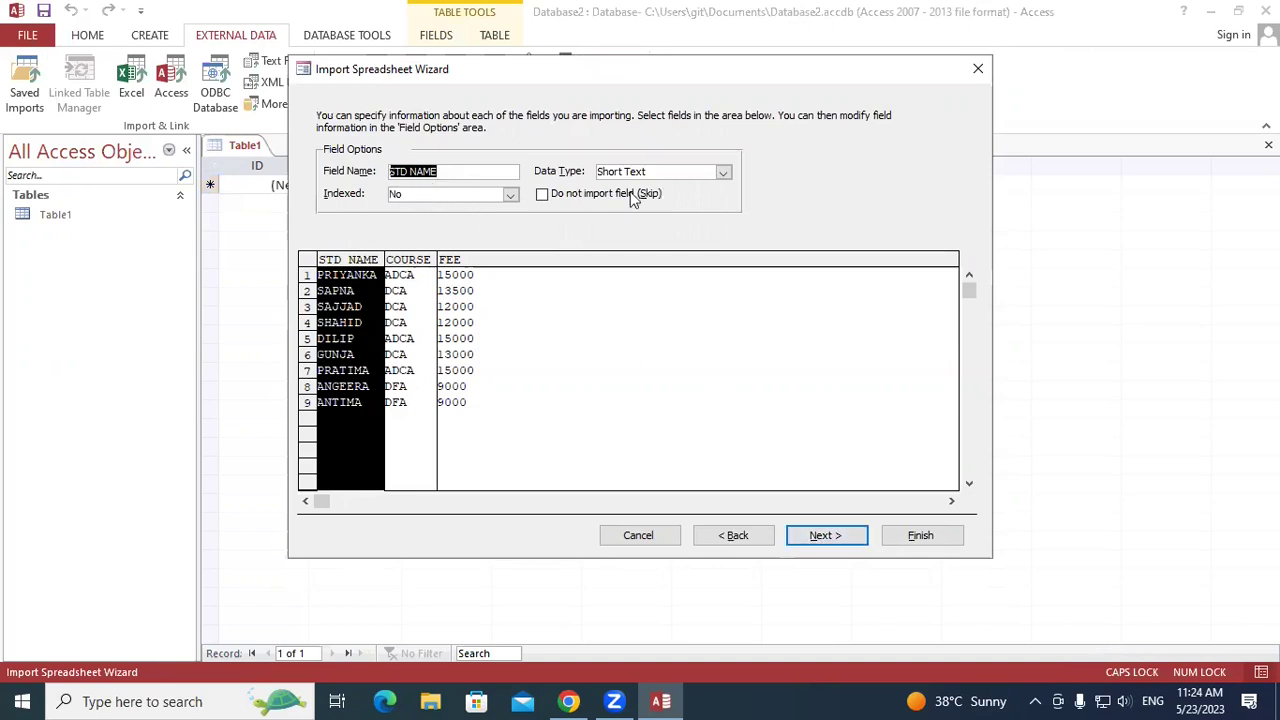
pyautogui.click(847, 538)
pyautogui.click(847, 538)
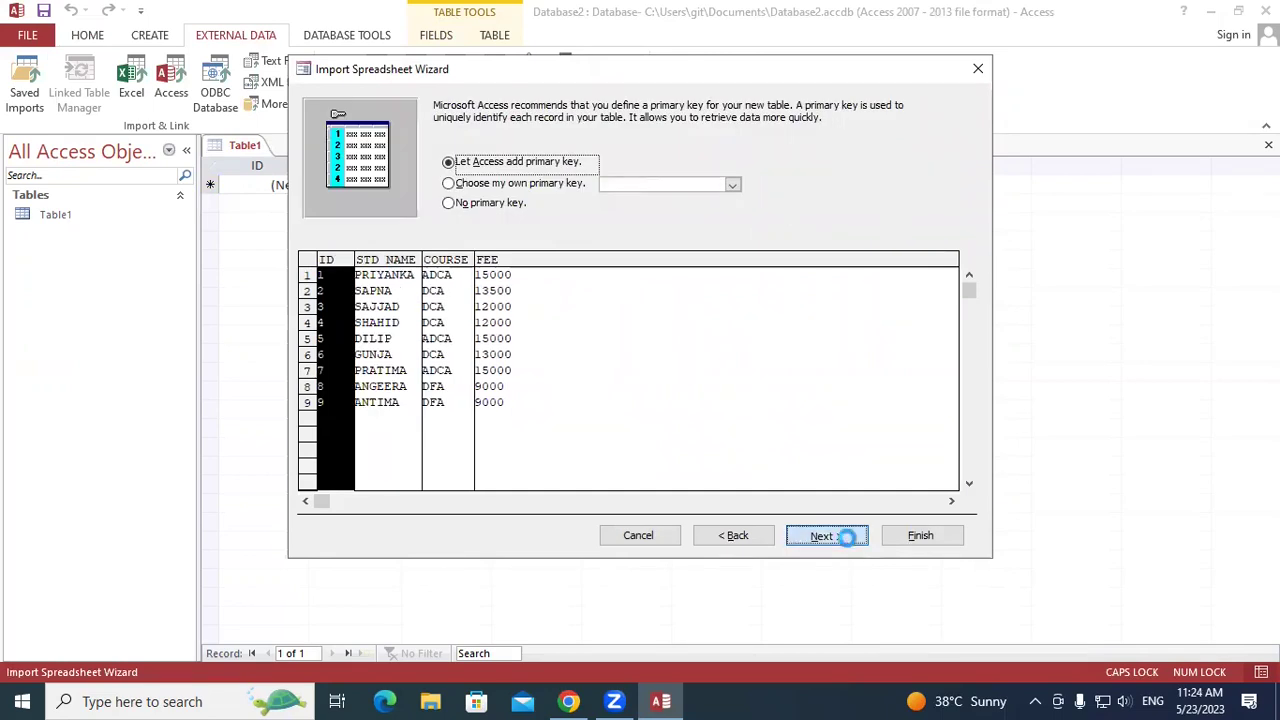
pyautogui.click(928, 537)
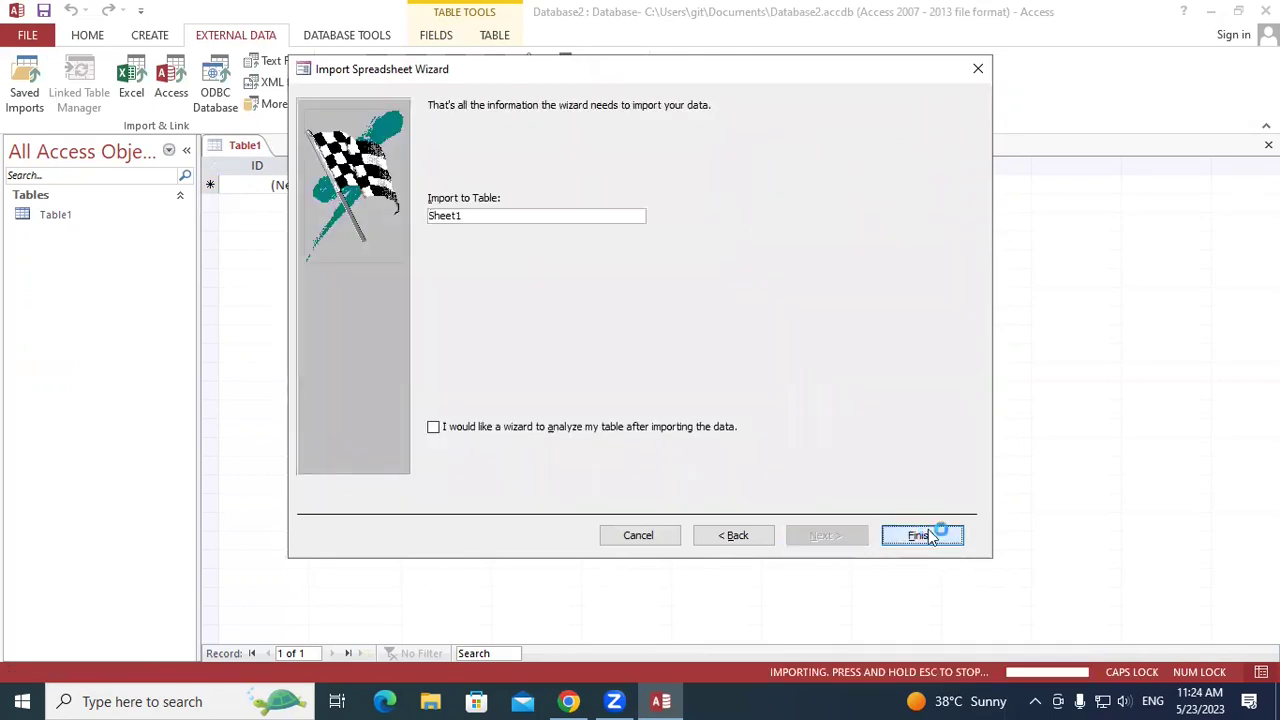
pyautogui.click(922, 589)
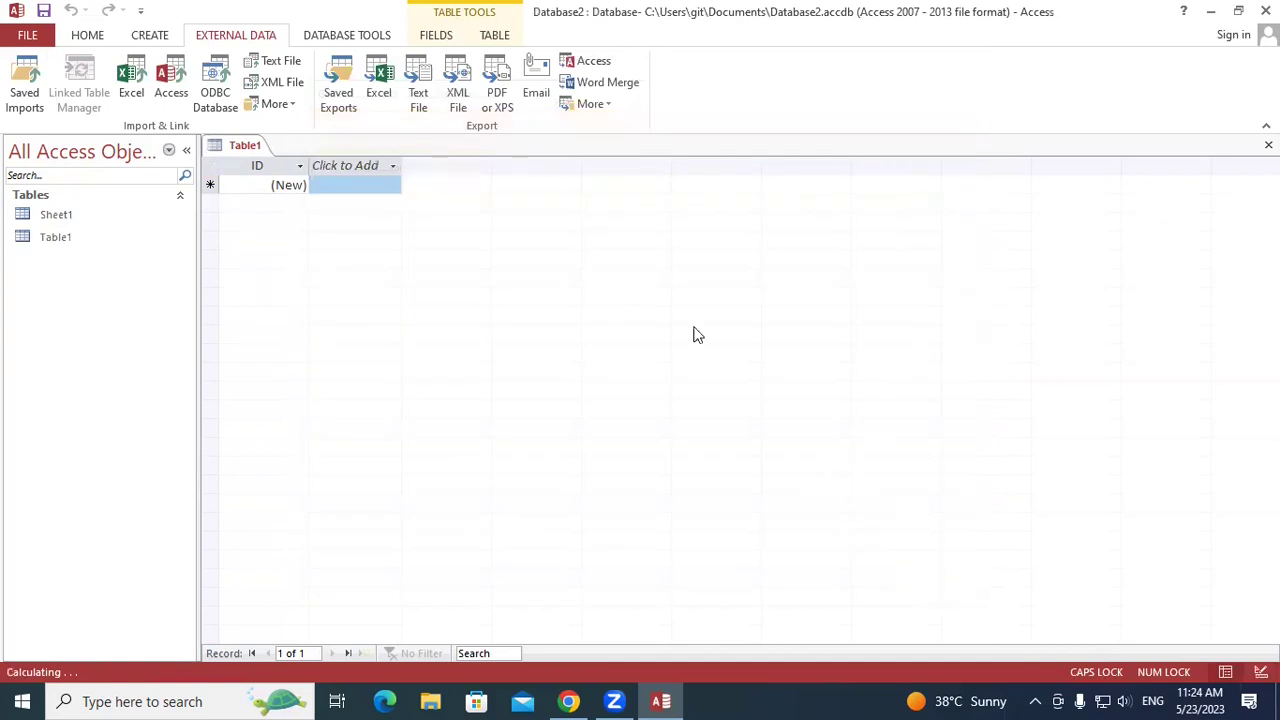
pyautogui.doubleClick(45, 215)
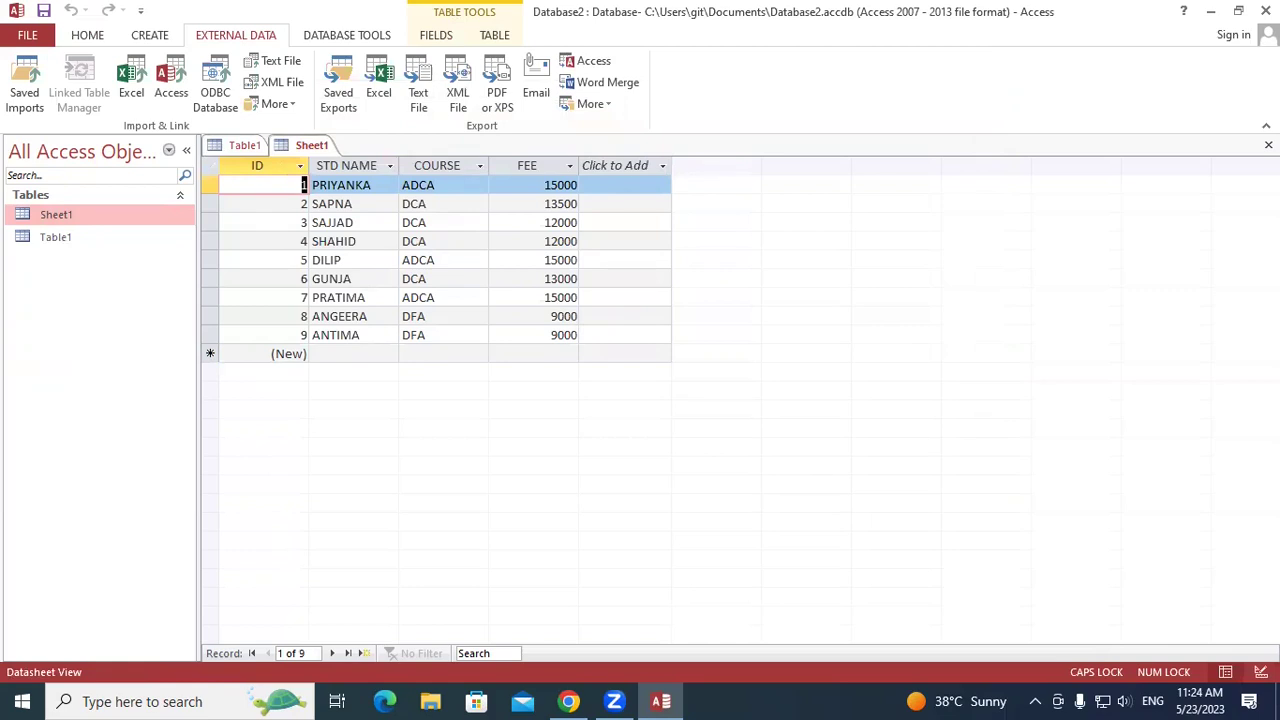
pyautogui.click(86, 35)
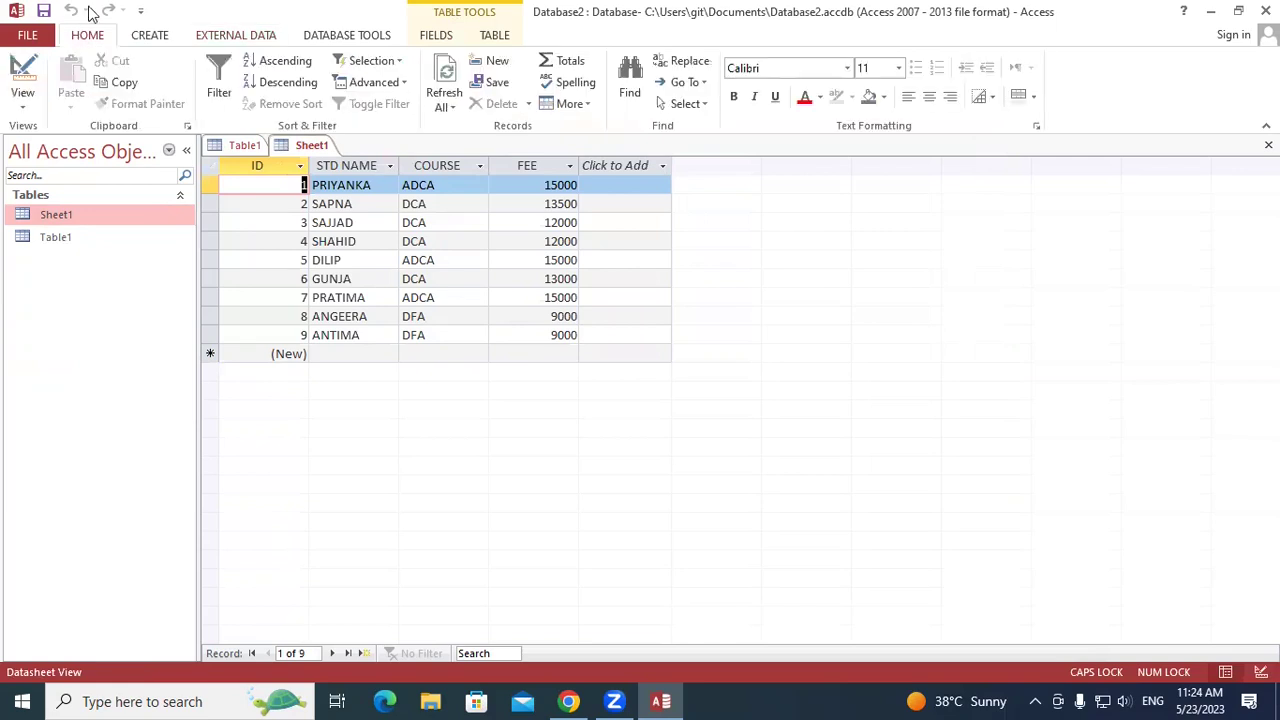
pyautogui.click(28, 108)
pyautogui.click(58, 180)
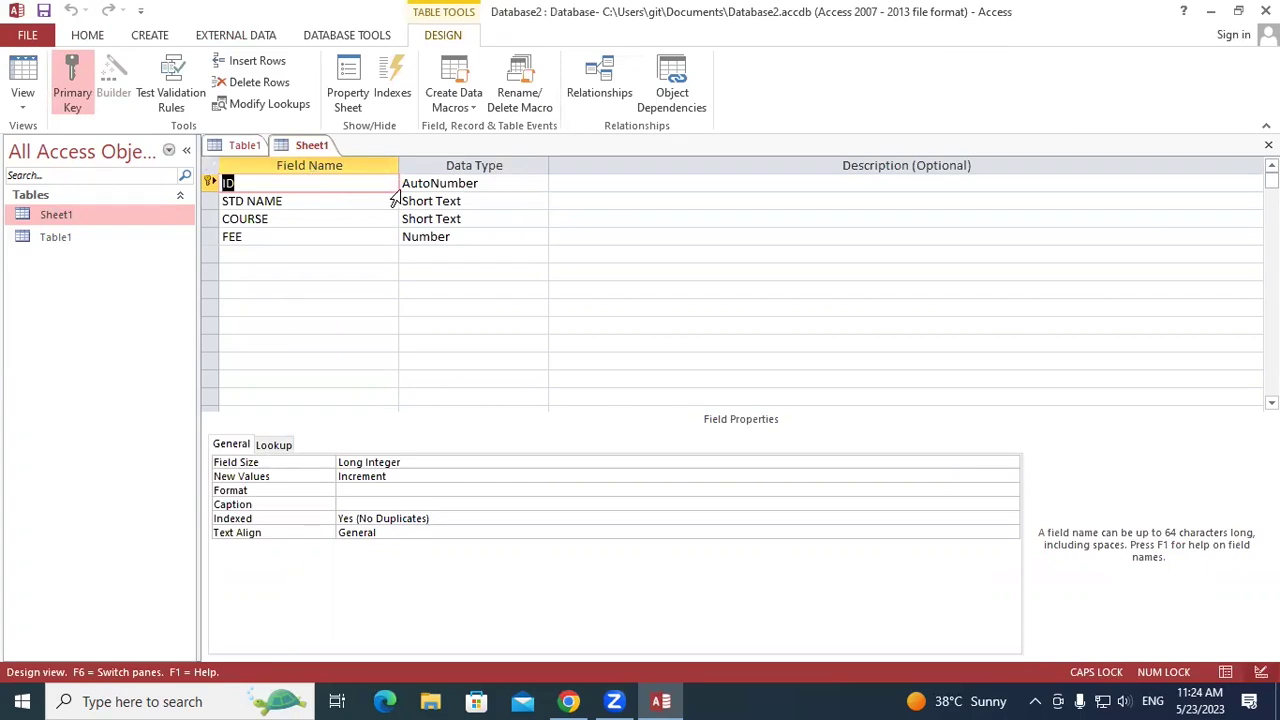
pyautogui.click(24, 106)
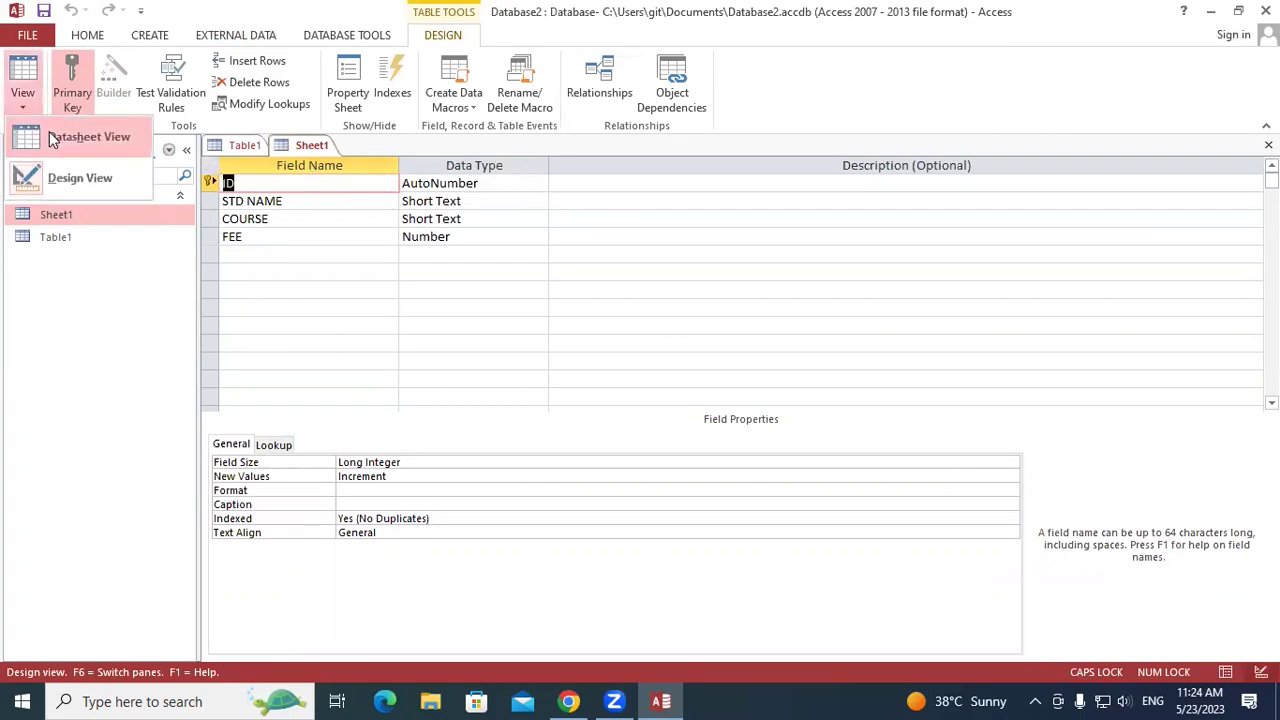
pyautogui.click(62, 131)
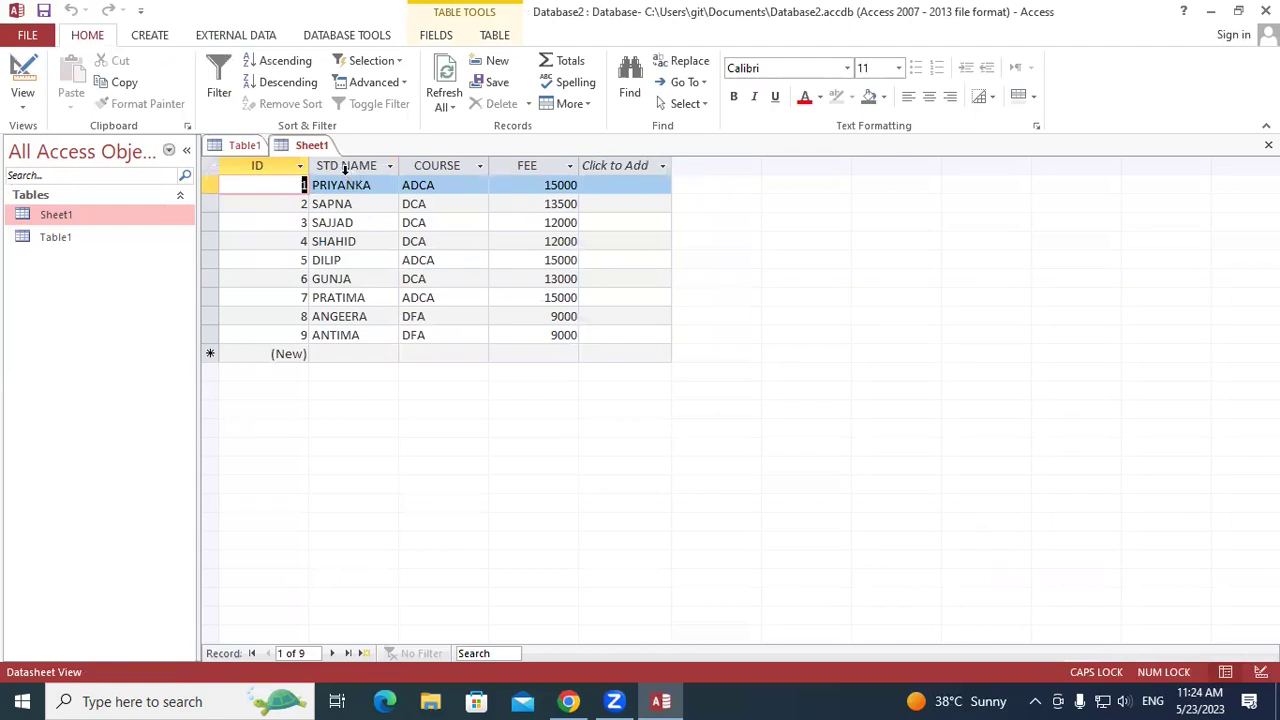
pyautogui.click(306, 167)
pyautogui.rightClick(306, 167)
pyautogui.click(306, 145)
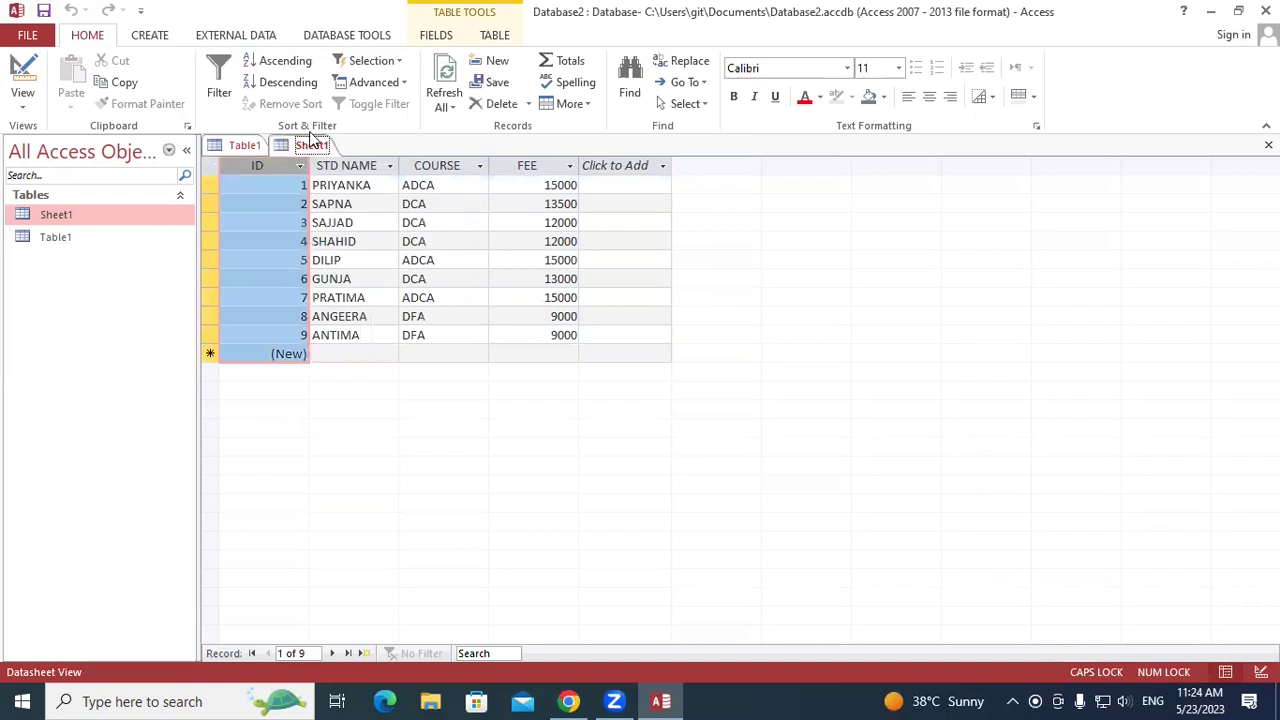
pyautogui.rightClick(311, 150)
pyautogui.click(355, 184)
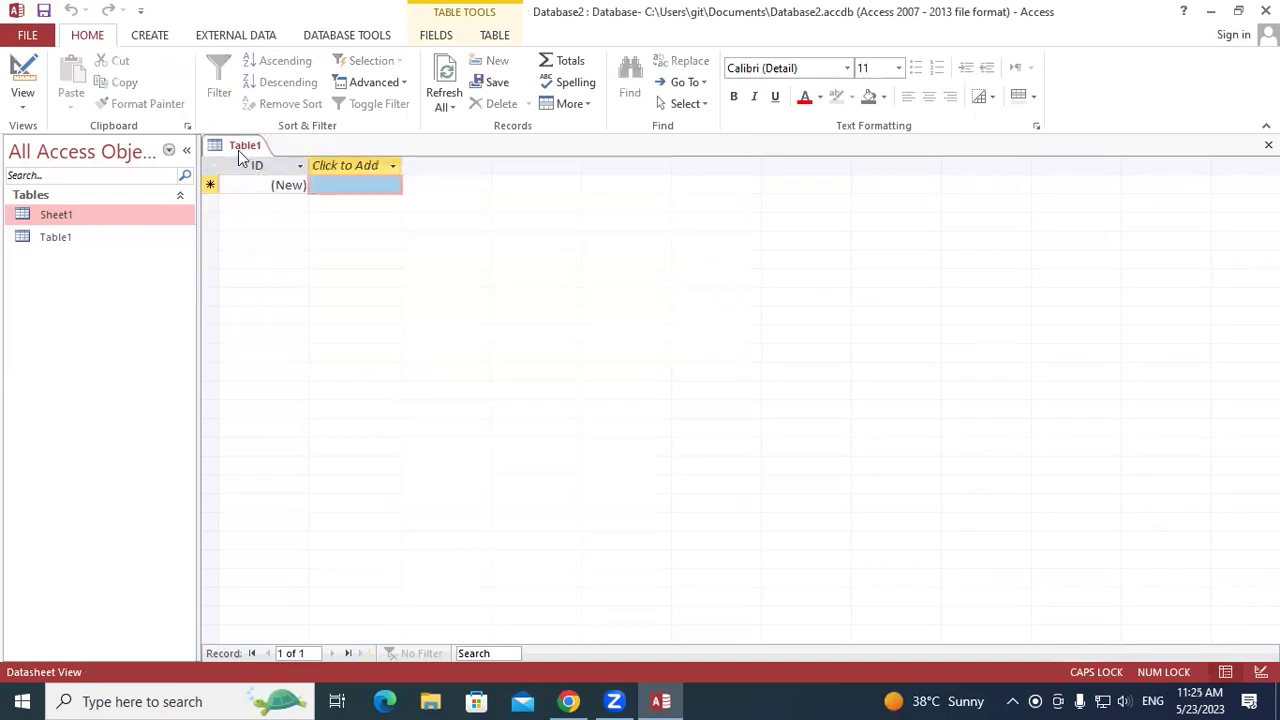
pyautogui.rightClick(240, 147)
pyautogui.click(285, 179)
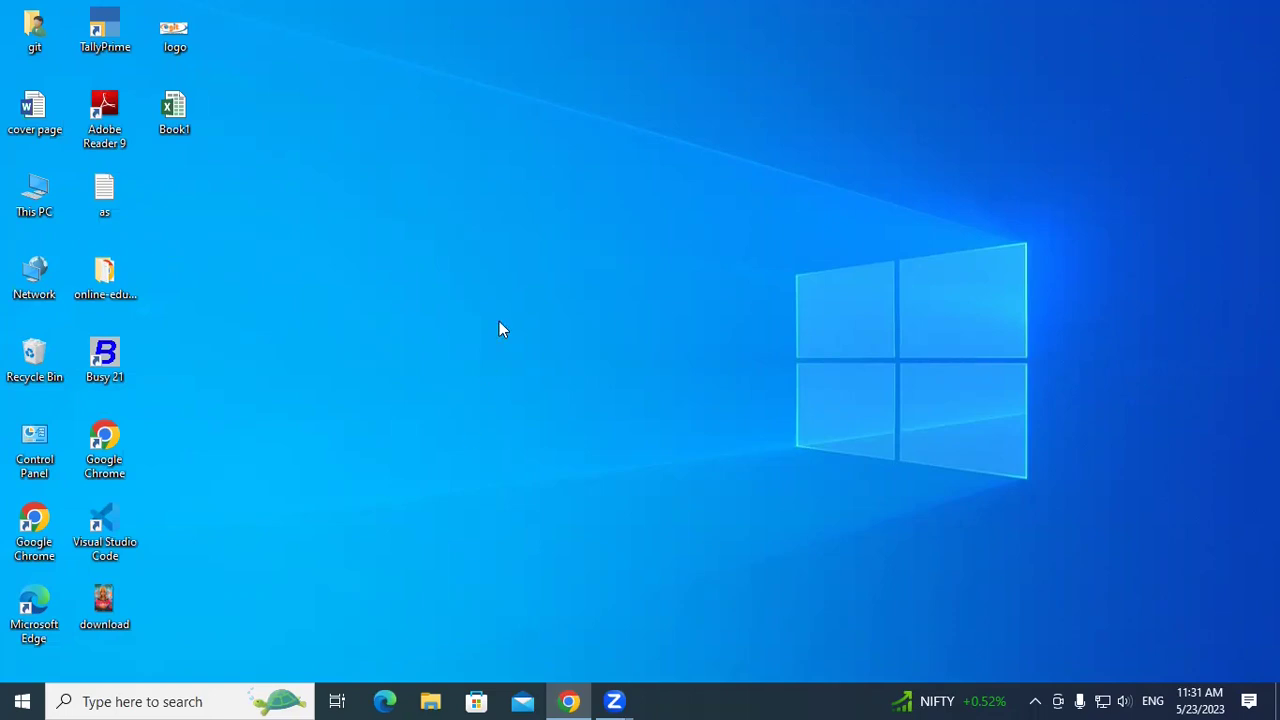
# Relaunch Access, reopen Database2, enable its content and open the Sheet1 table
pyautogui.press('super+r')
pyautogui.press('Return')
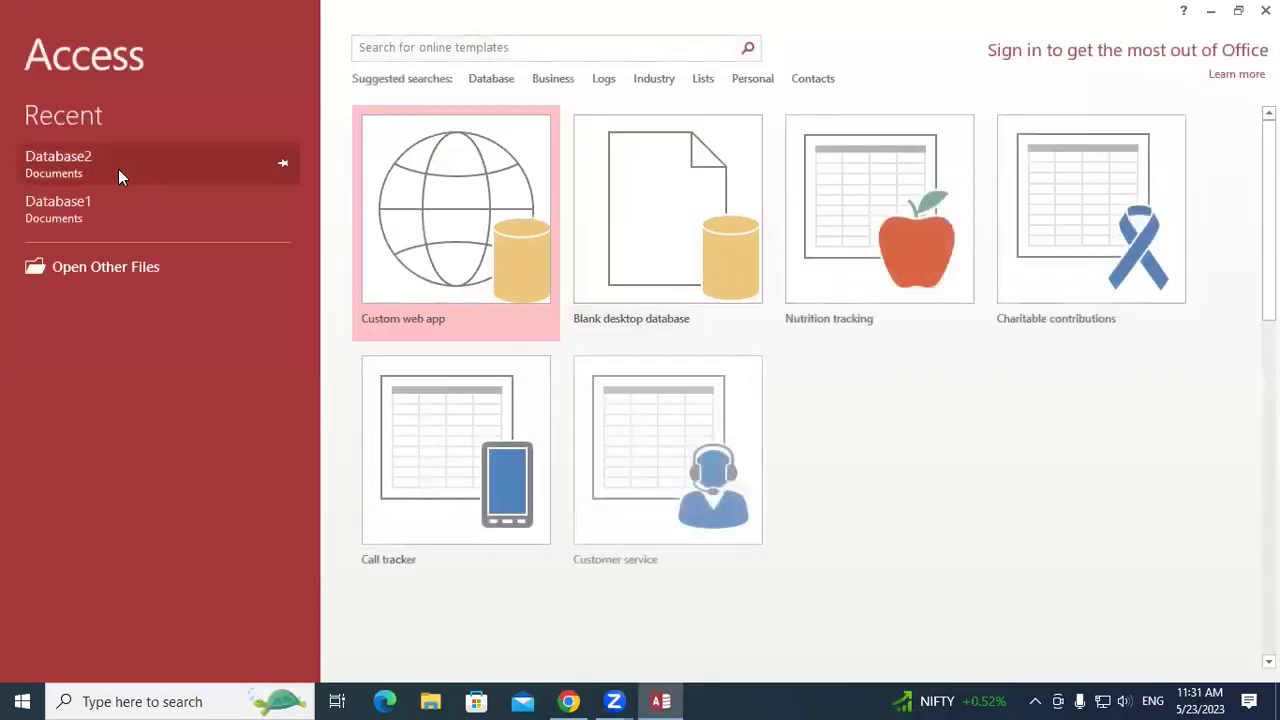
pyautogui.click(118, 169)
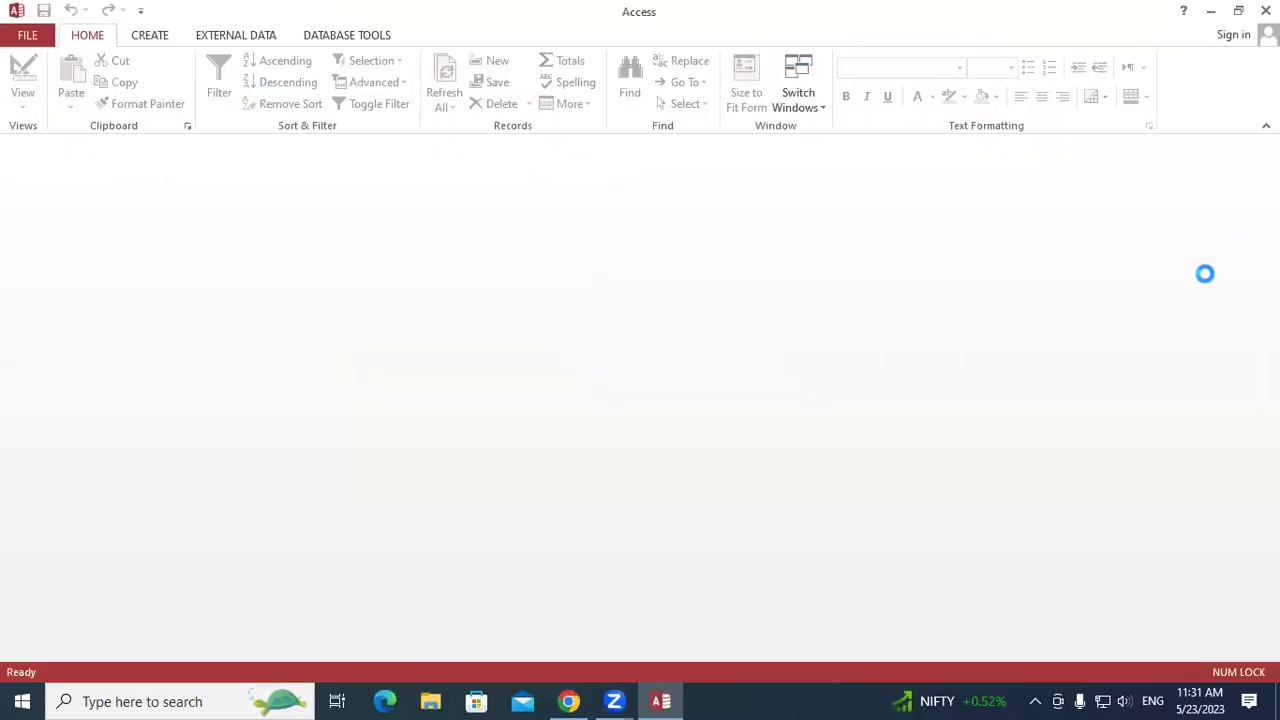
pyautogui.click(168, 177)
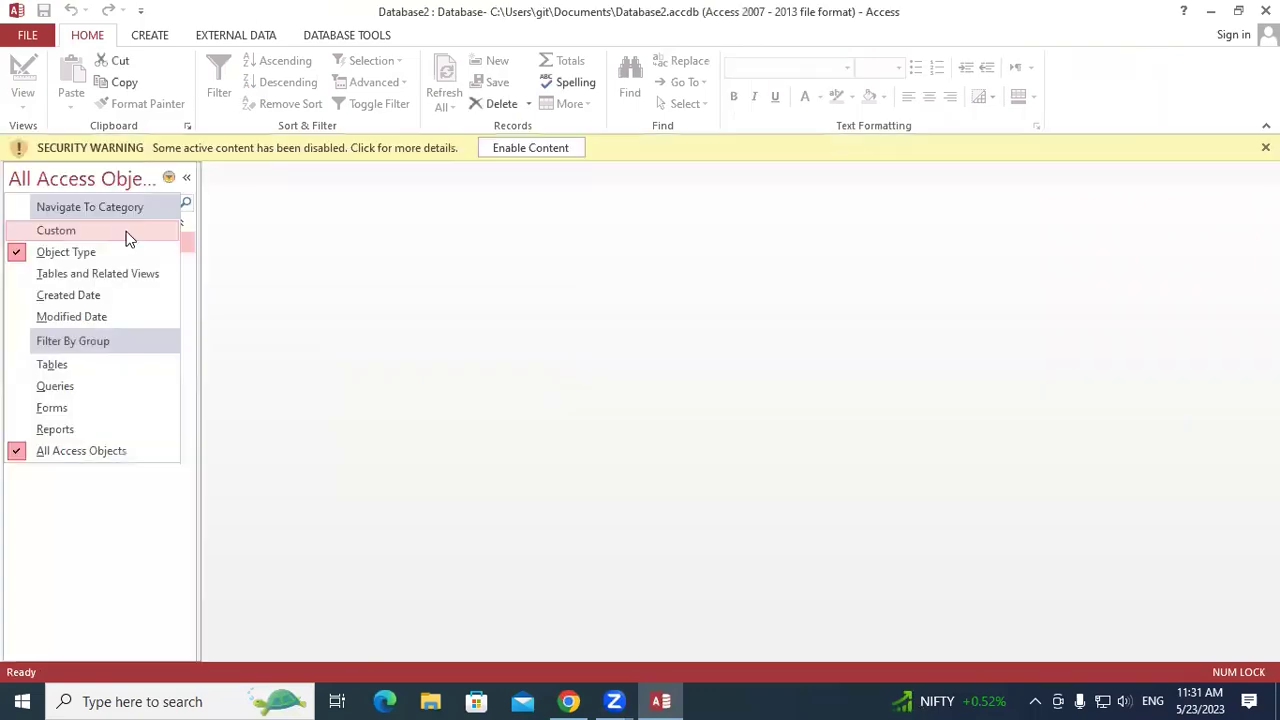
pyautogui.click(480, 310)
pyautogui.click(550, 150)
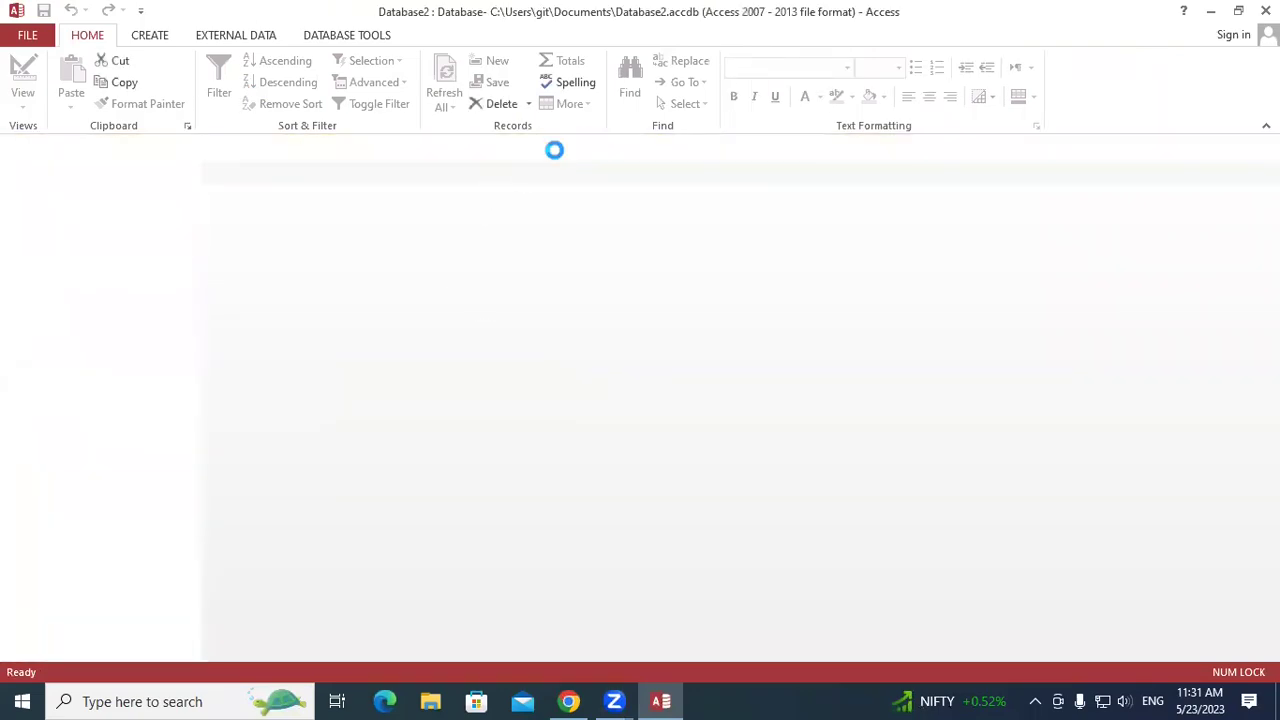
pyautogui.doubleClick(60, 216)
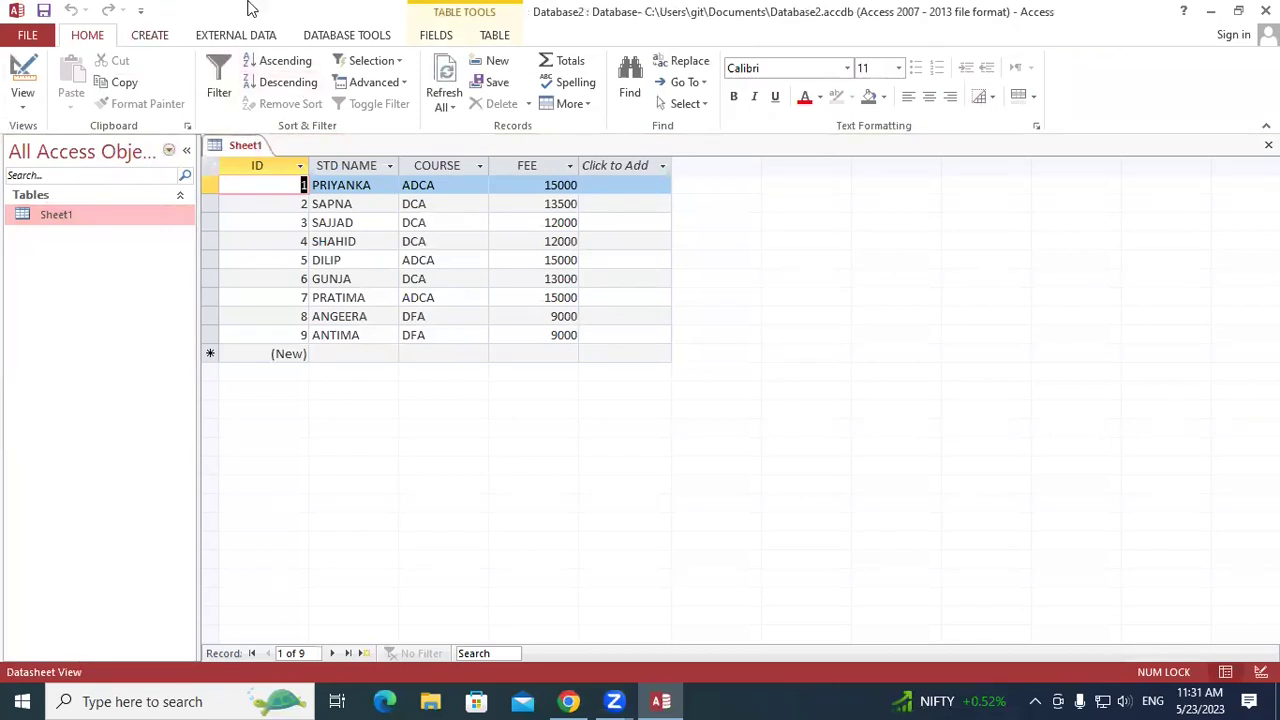
# Export the Sheet1 table as the Excel workbook Sheet1.xlsx on the Desktop
pyautogui.click(362, 36)
pyautogui.click(272, 35)
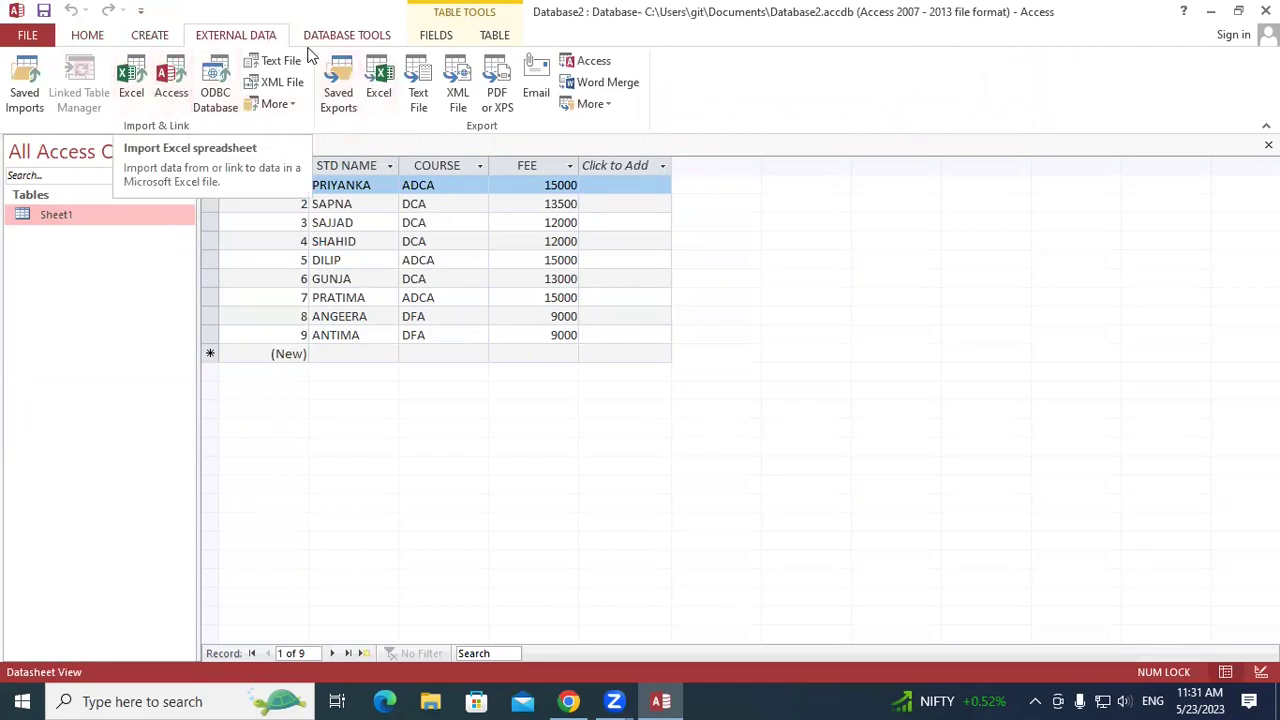
pyautogui.click(378, 92)
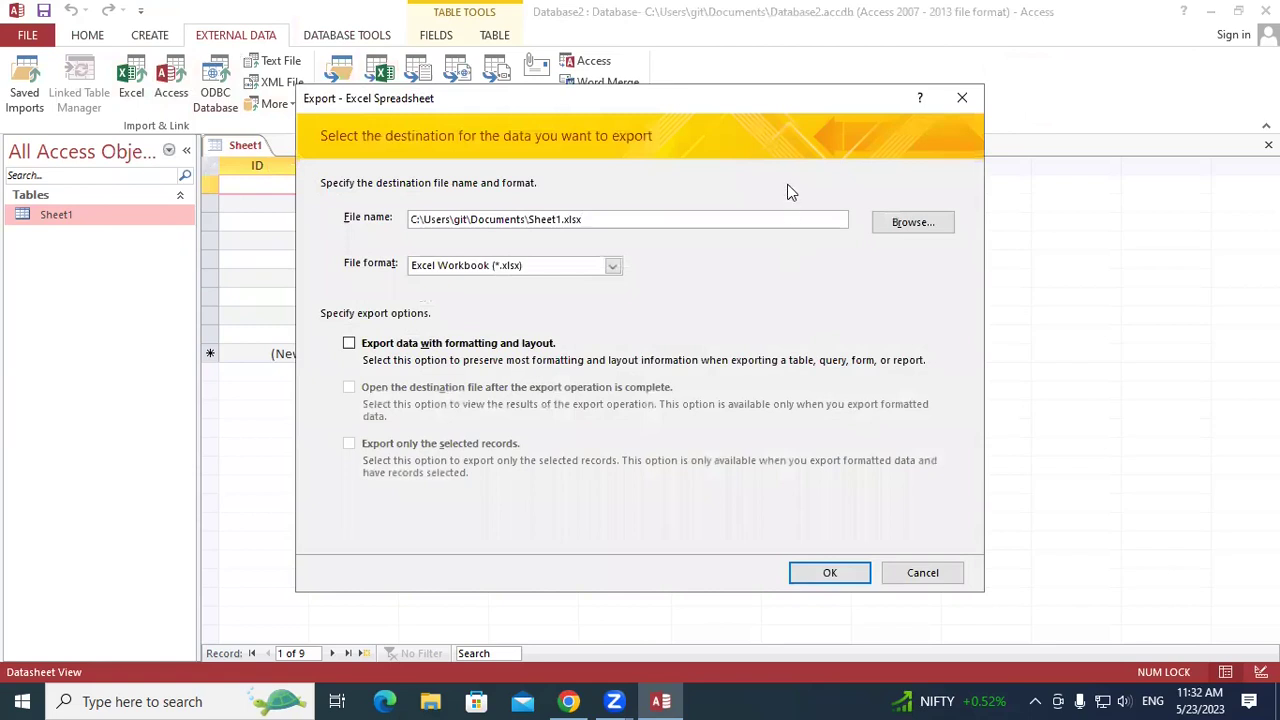
pyautogui.click(922, 220)
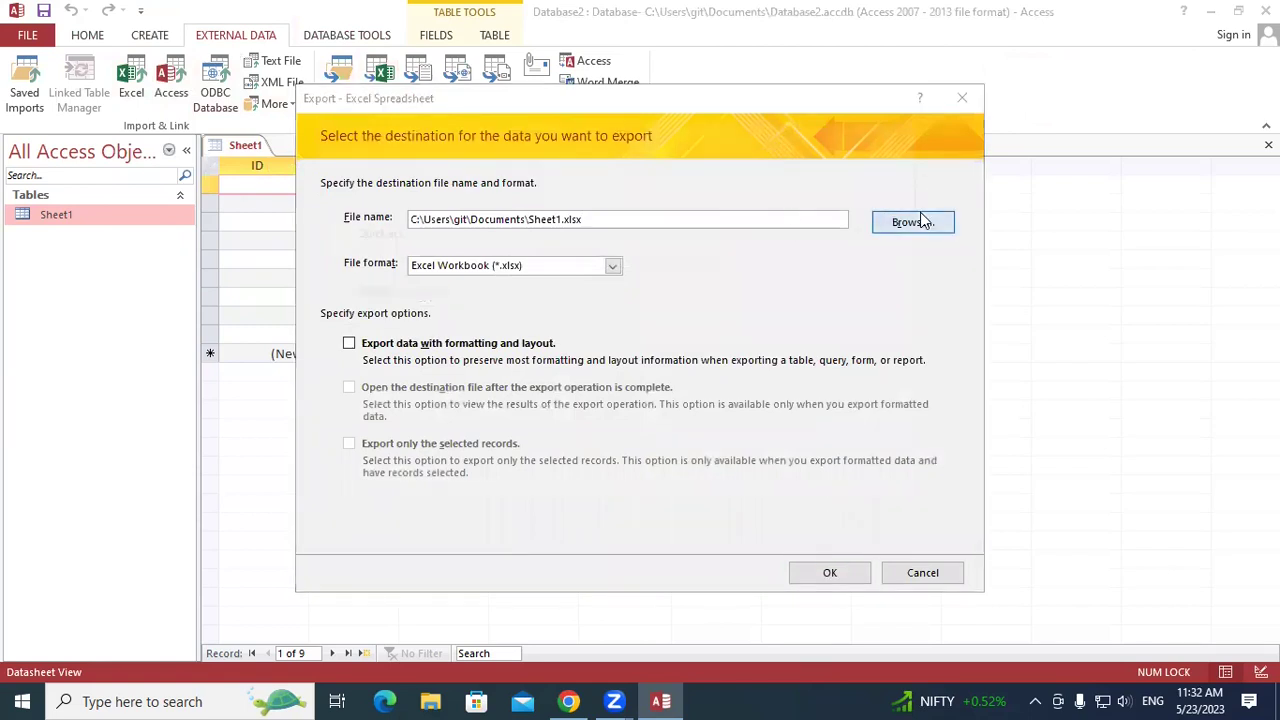
pyautogui.moveTo(378, 300)
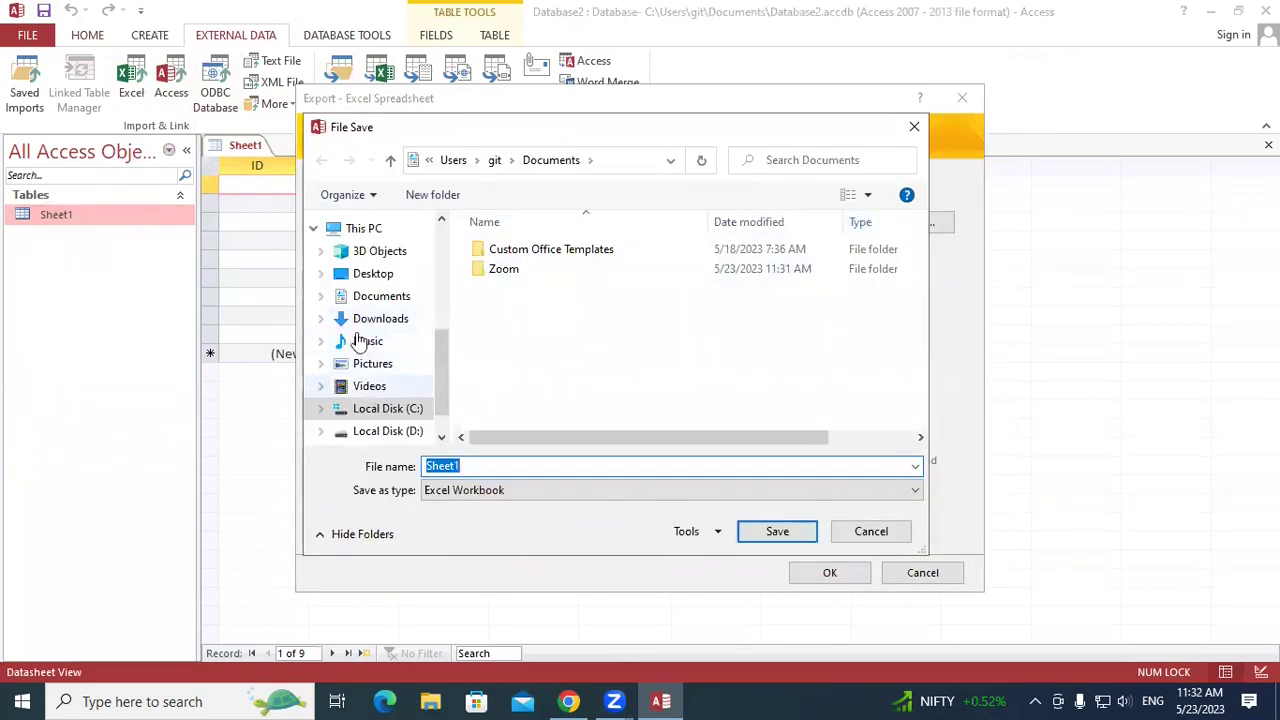
pyautogui.click(385, 278)
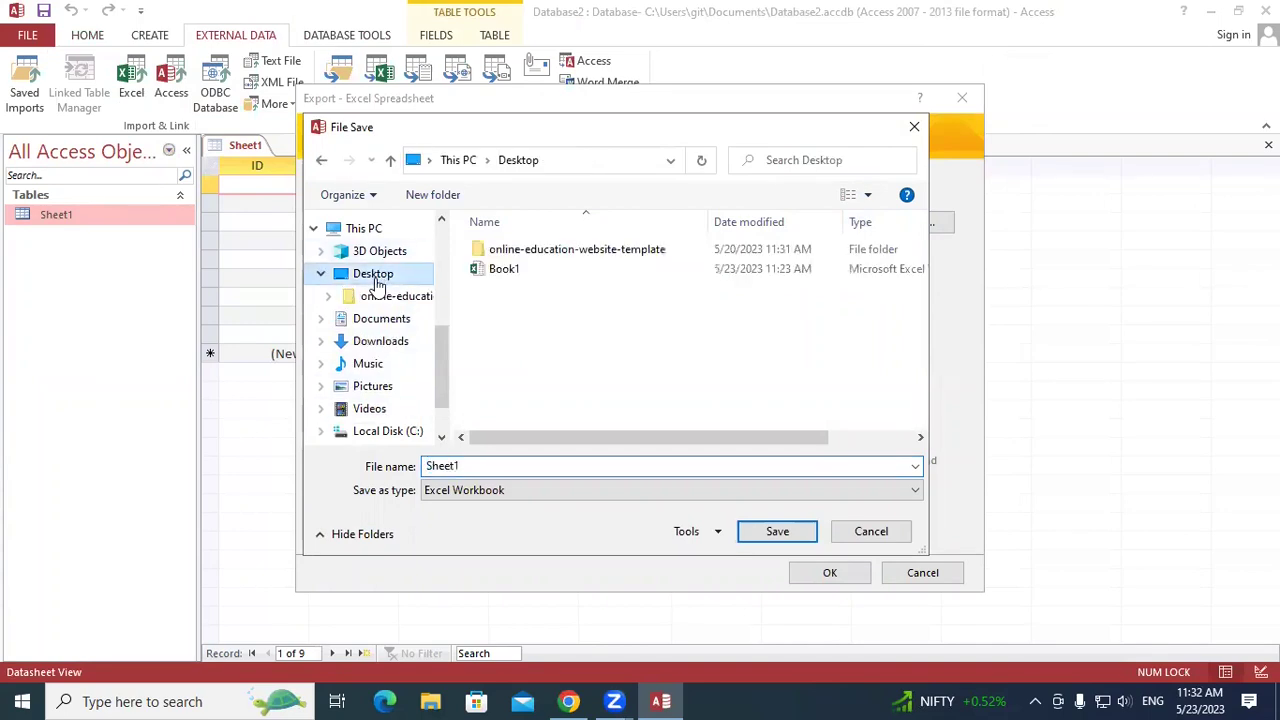
pyautogui.click(476, 464)
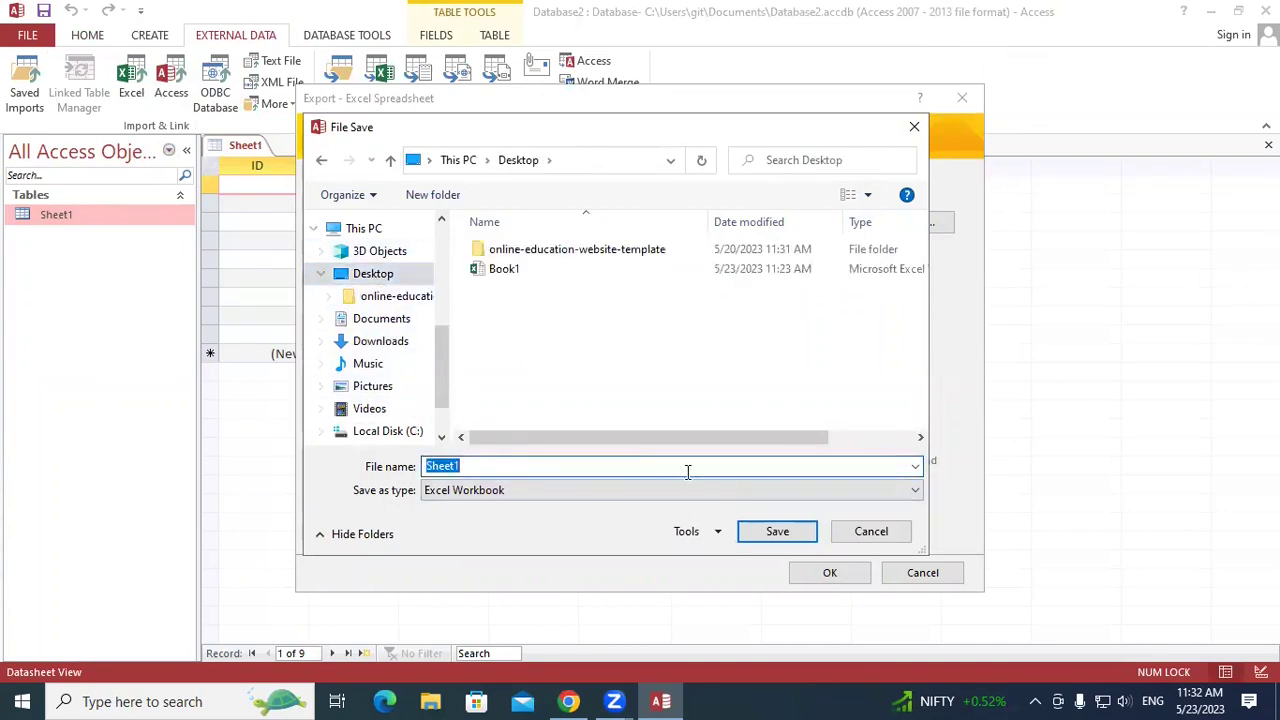
pyautogui.click(766, 533)
pyautogui.click(829, 572)
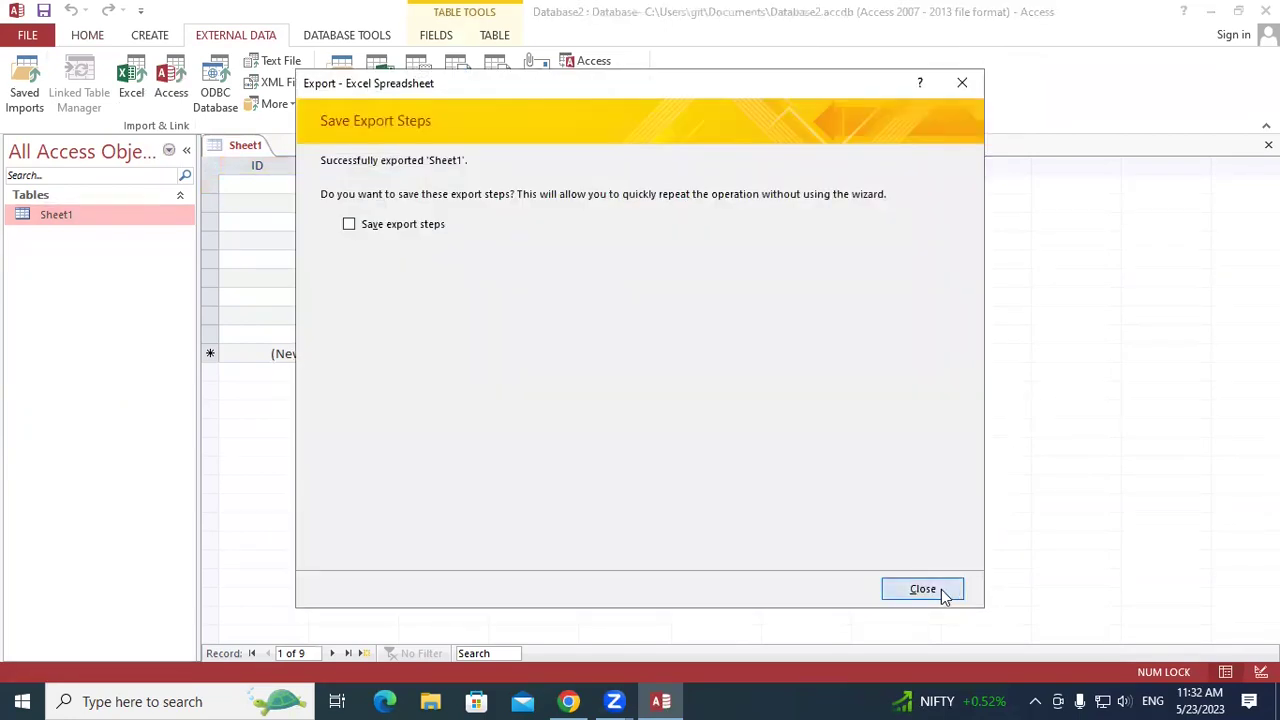
pyautogui.click(938, 588)
# Close Access, open the exported Sheet1 workbook from the desktop, then minimise Excel
pyautogui.click(1265, 11)
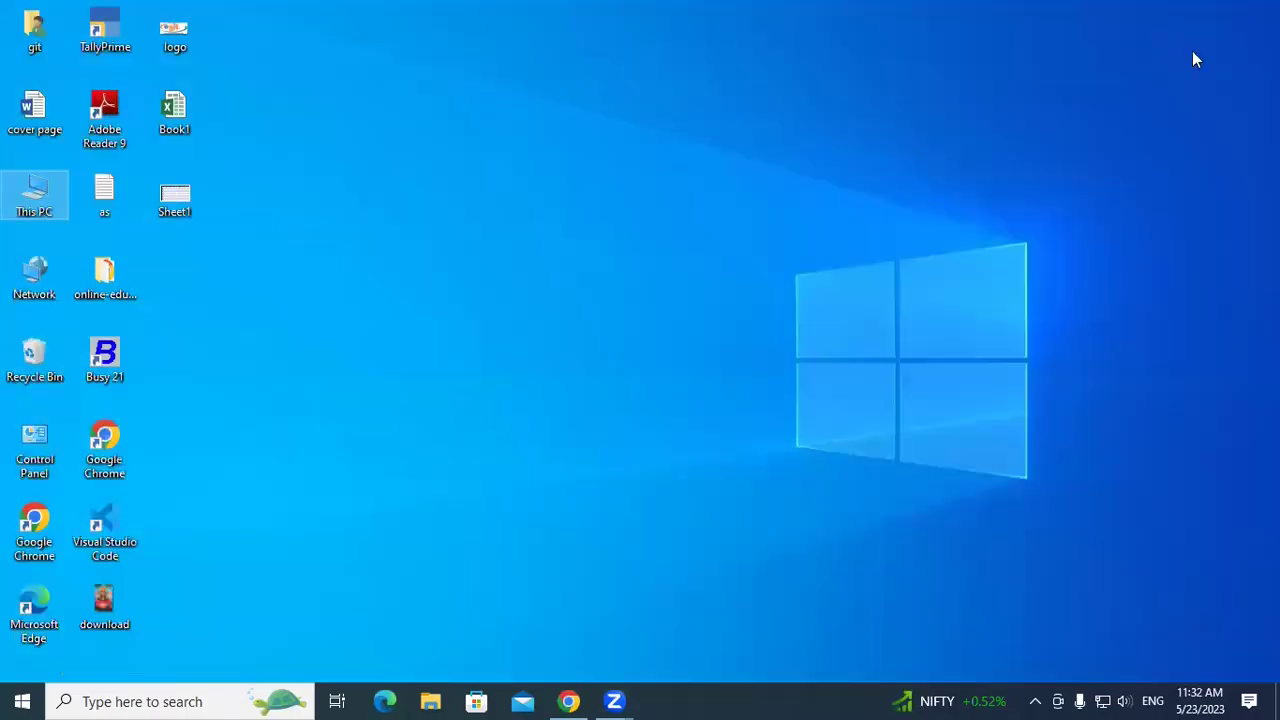
pyautogui.click(175, 215)
pyautogui.doubleClick(175, 215)
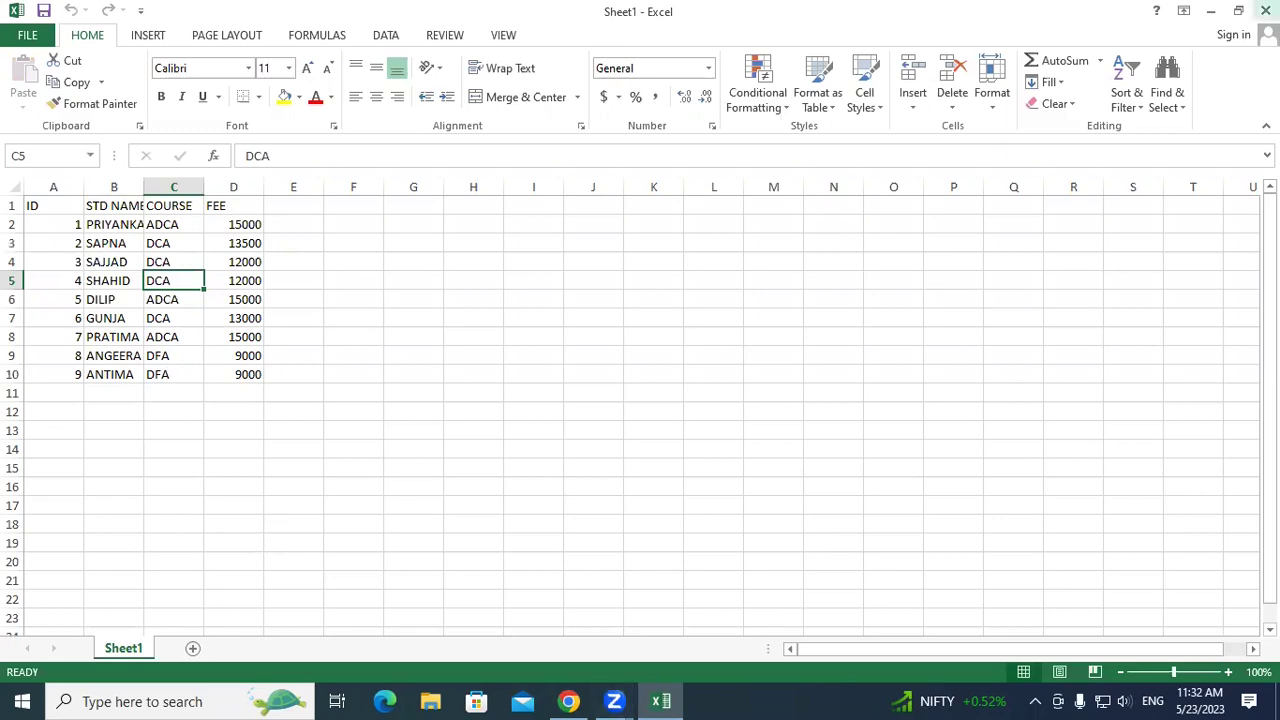
pyautogui.click(1210, 10)
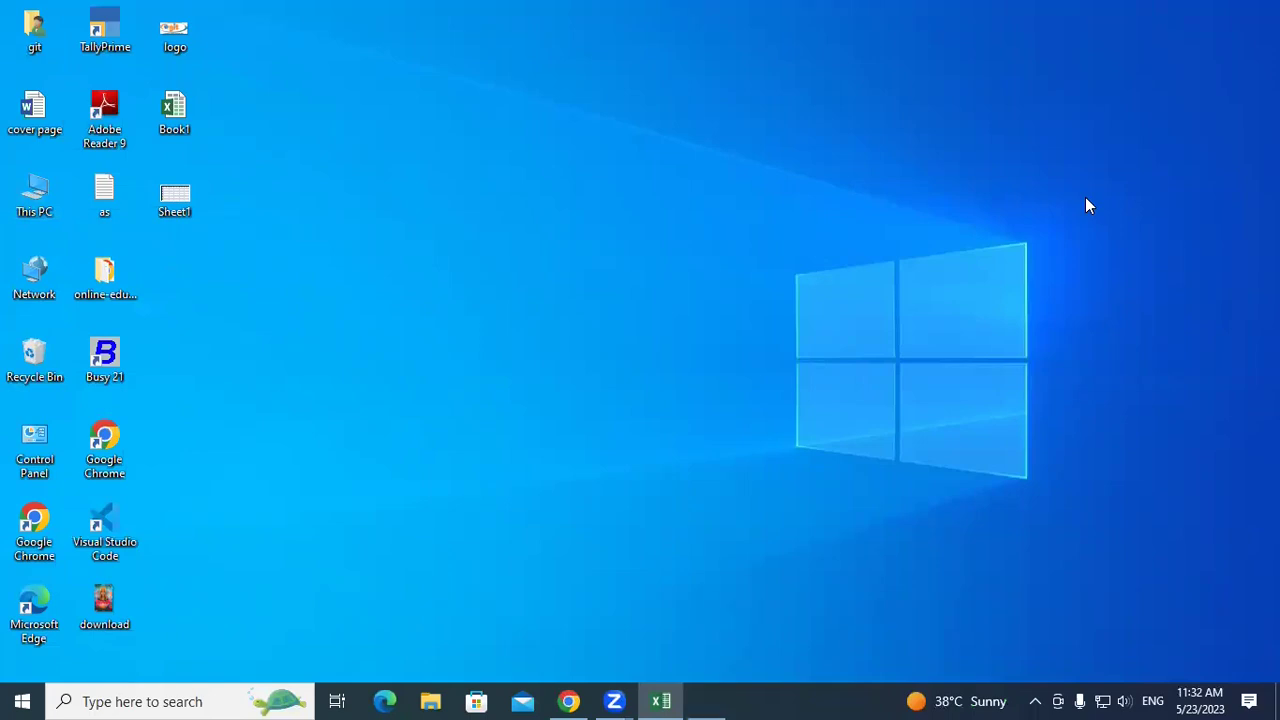
# Launch Access and create the blank database Database3
pyautogui.press('super+r')
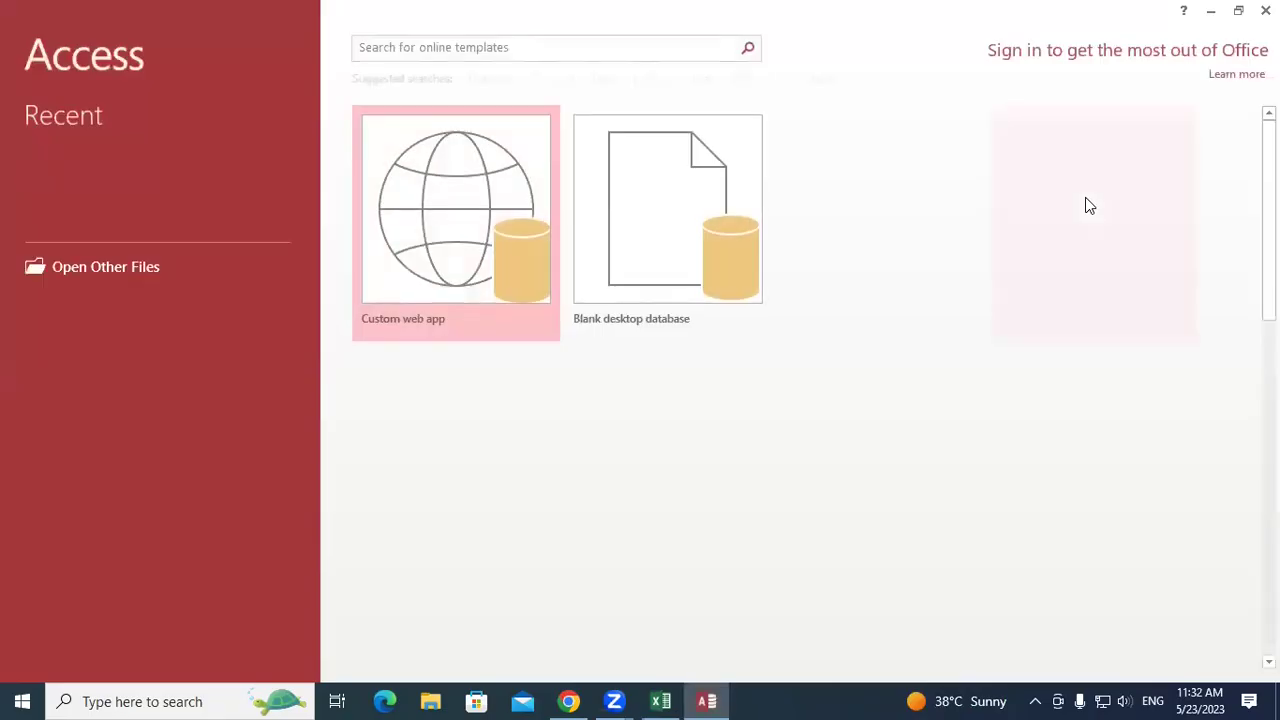
pyautogui.click(727, 273)
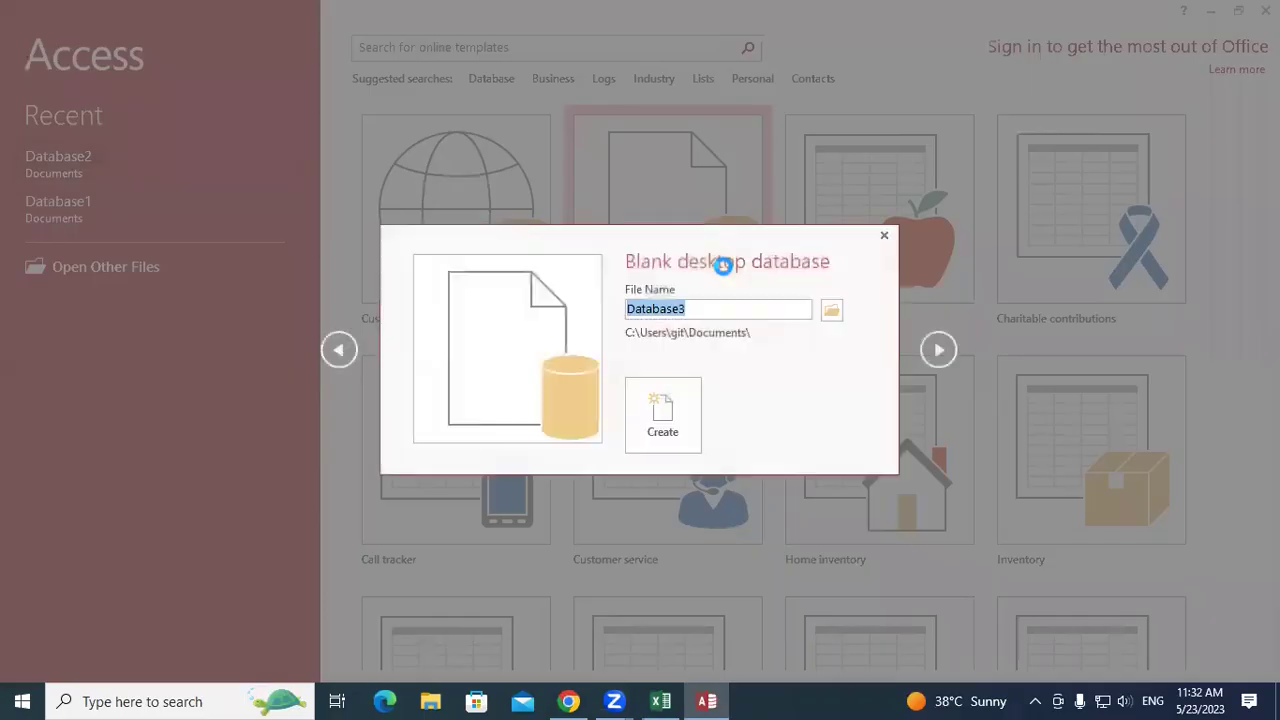
pyautogui.press('Return')
# Reopen Database2 from the recent databases list and show its External Data options
pyautogui.click(27, 35)
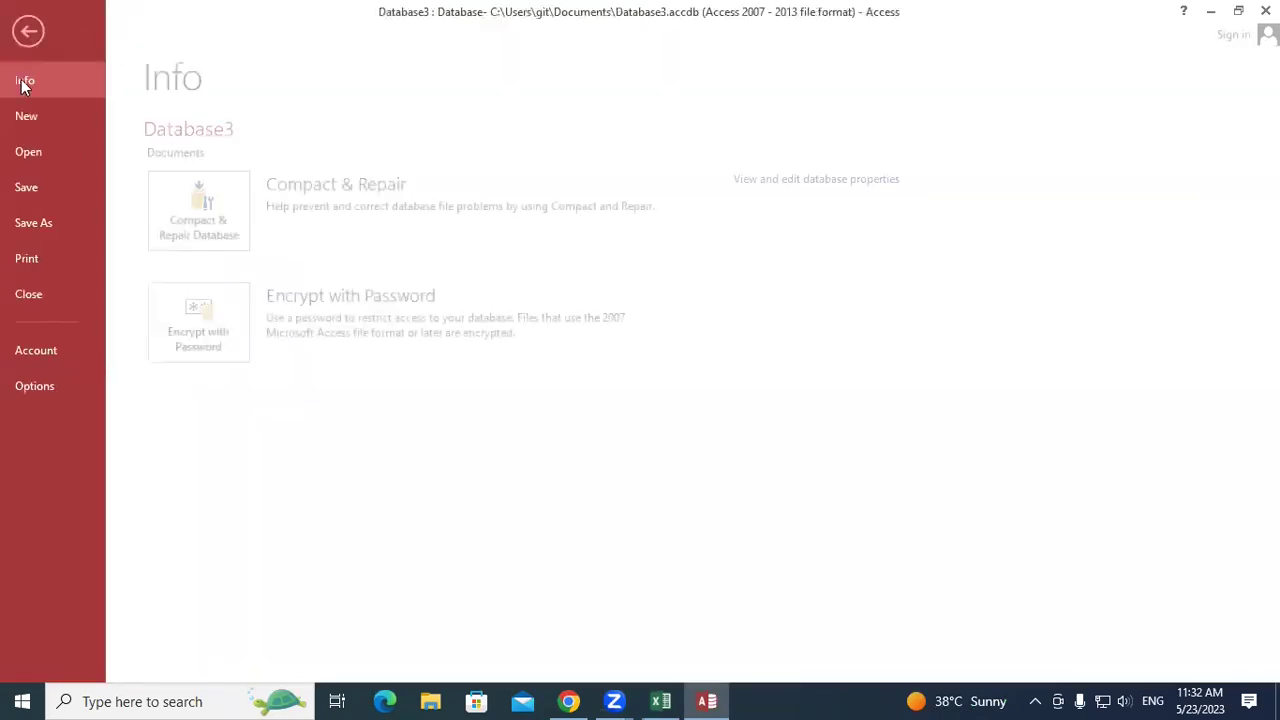
pyautogui.click(39, 152)
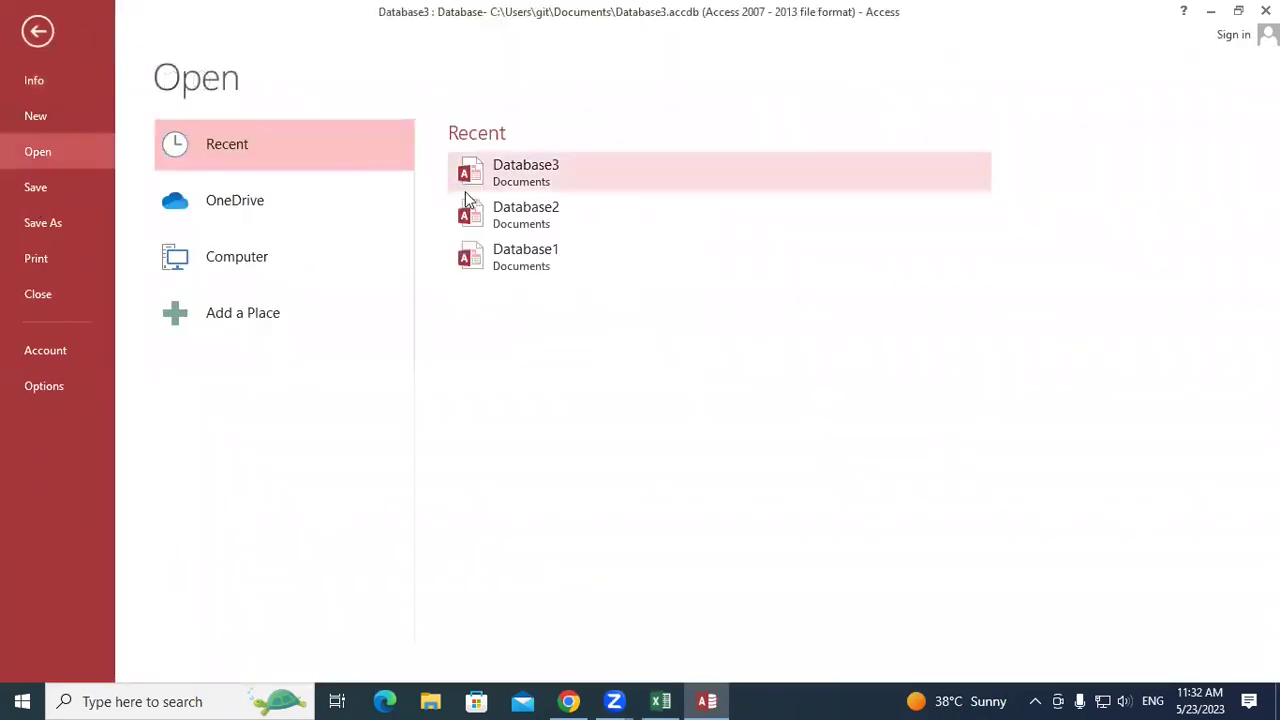
pyautogui.click(499, 207)
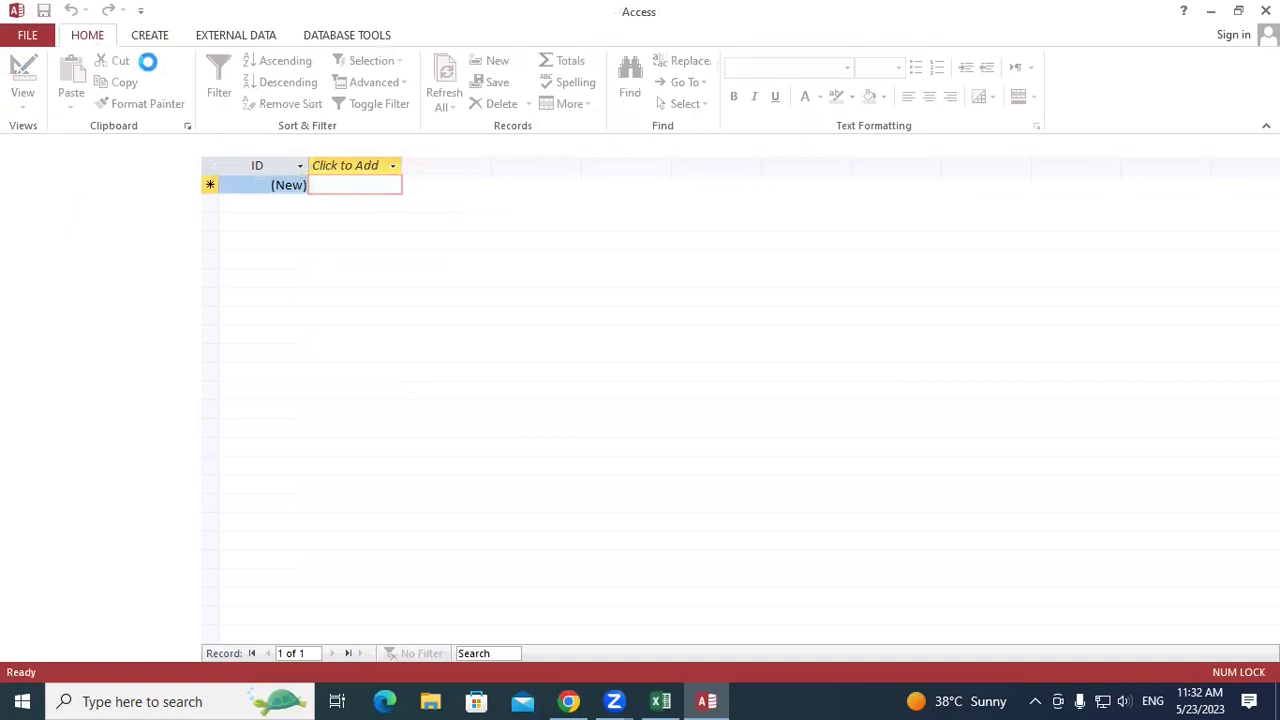
pyautogui.click(240, 42)
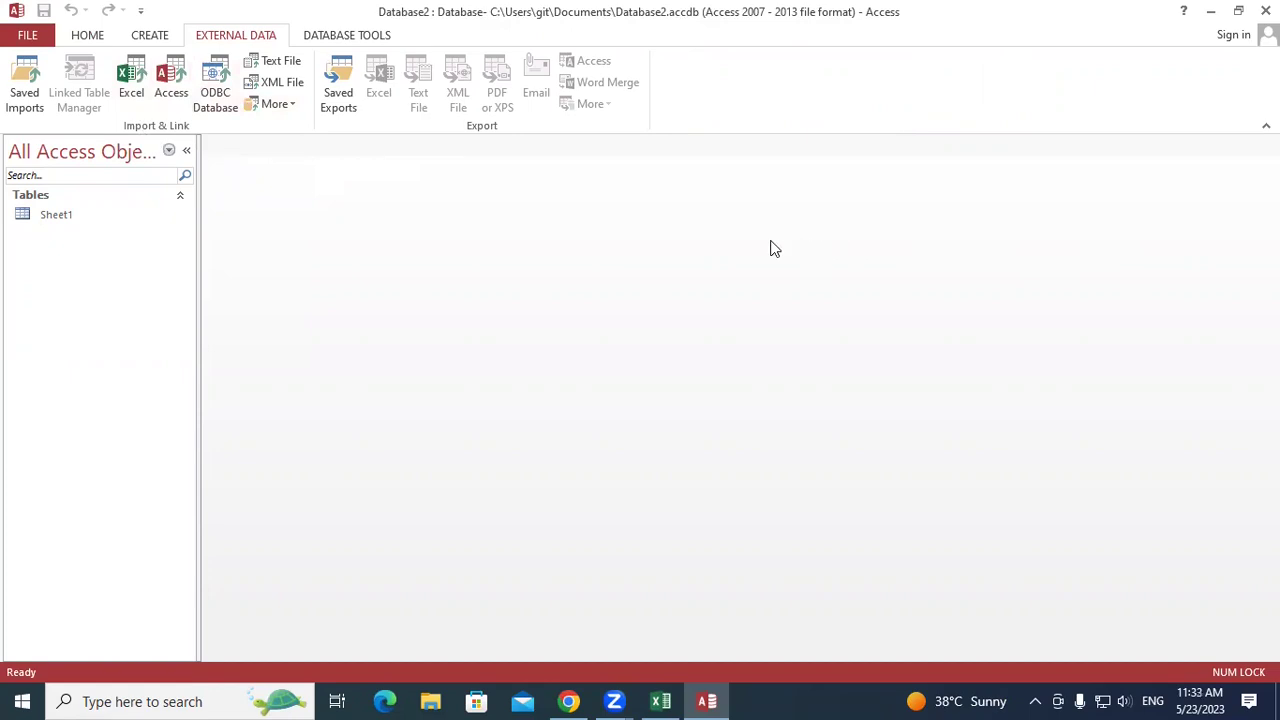
pyautogui.click(358, 40)
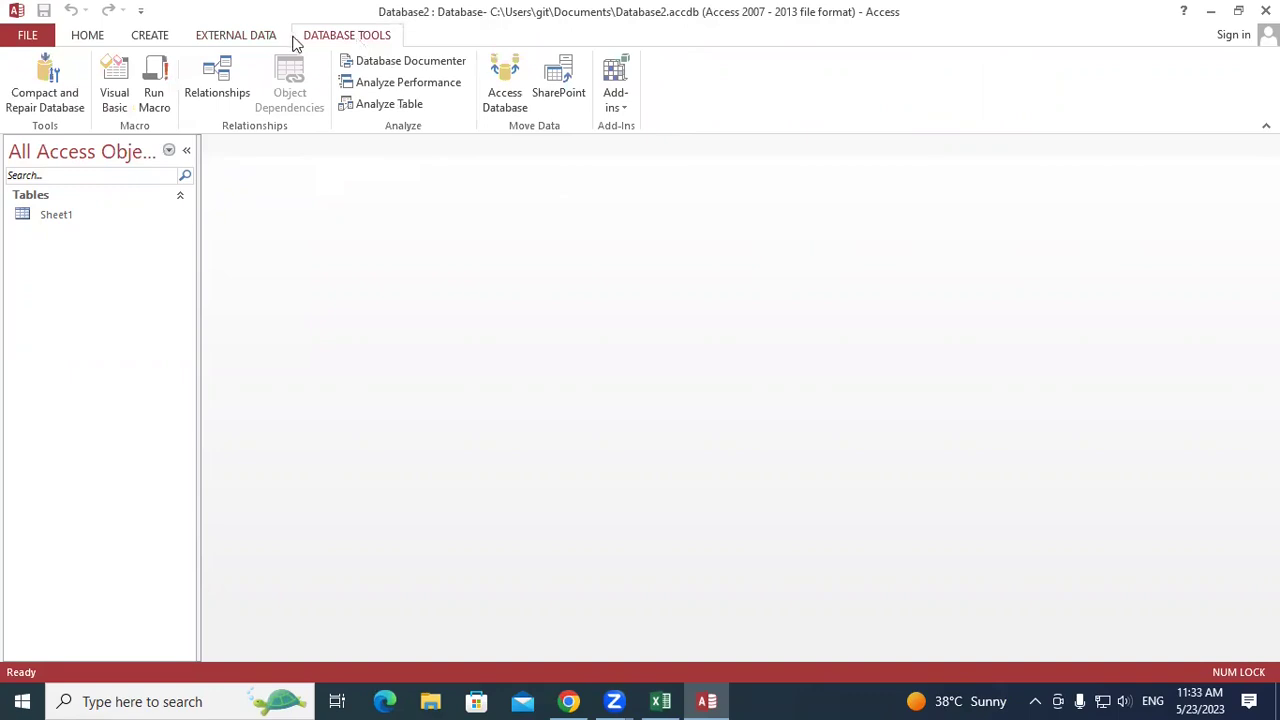
pyautogui.click(238, 40)
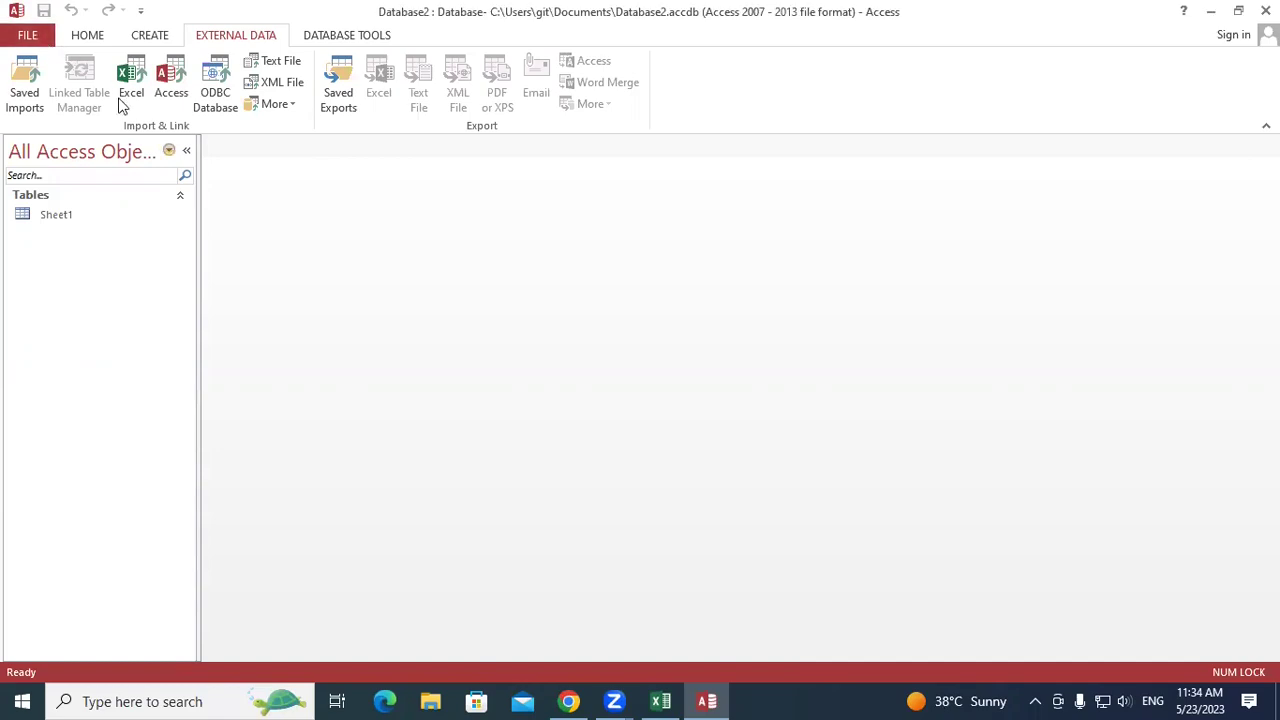
pyautogui.click(24, 37)
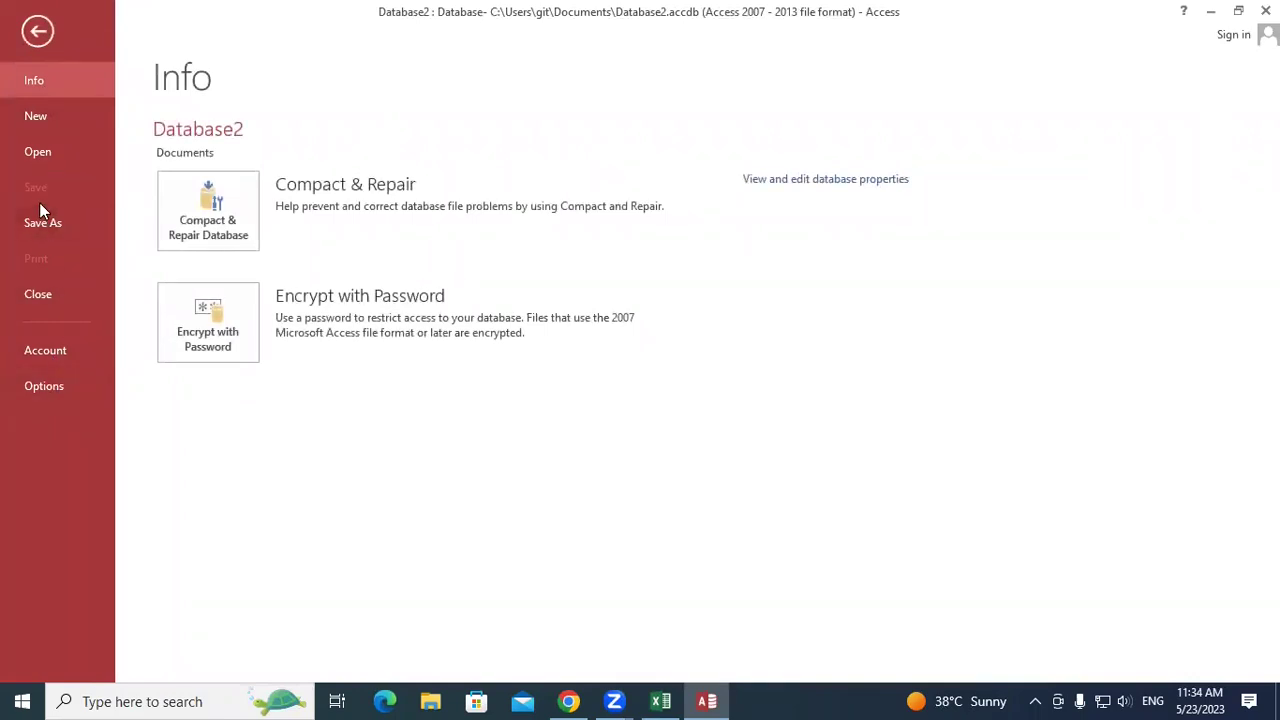
pyautogui.click(47, 358)
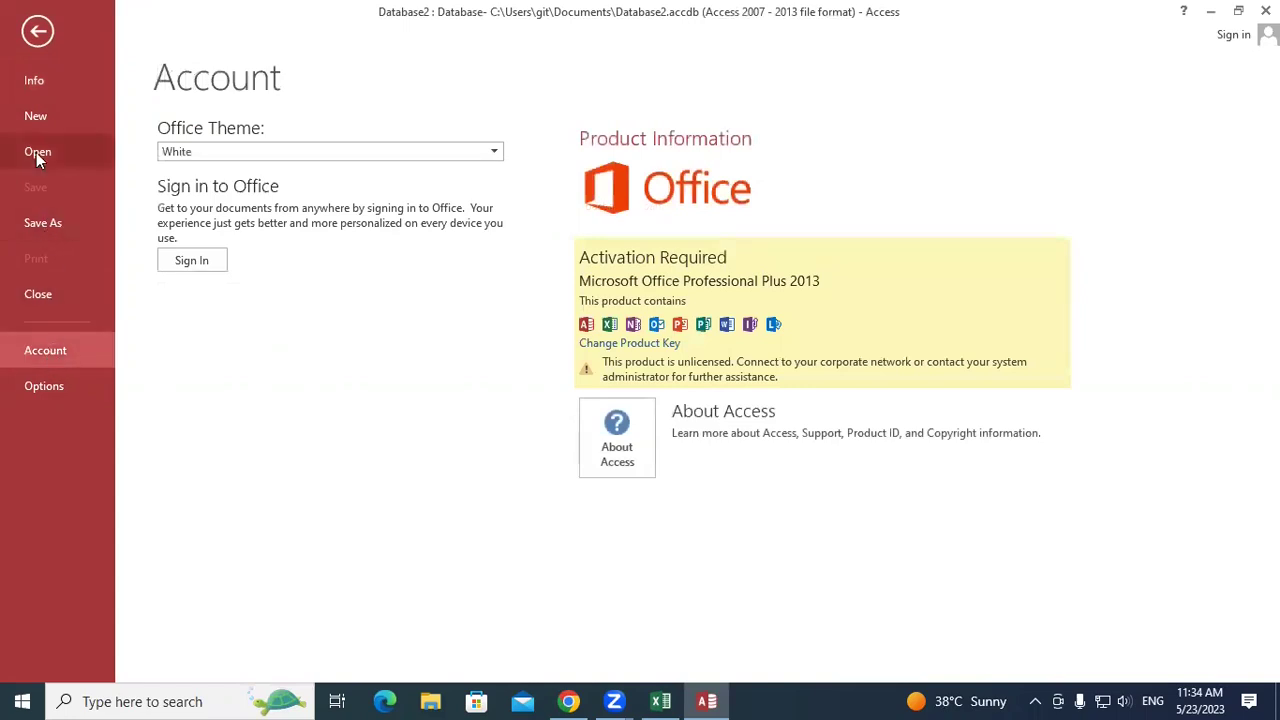
pyautogui.click(36, 81)
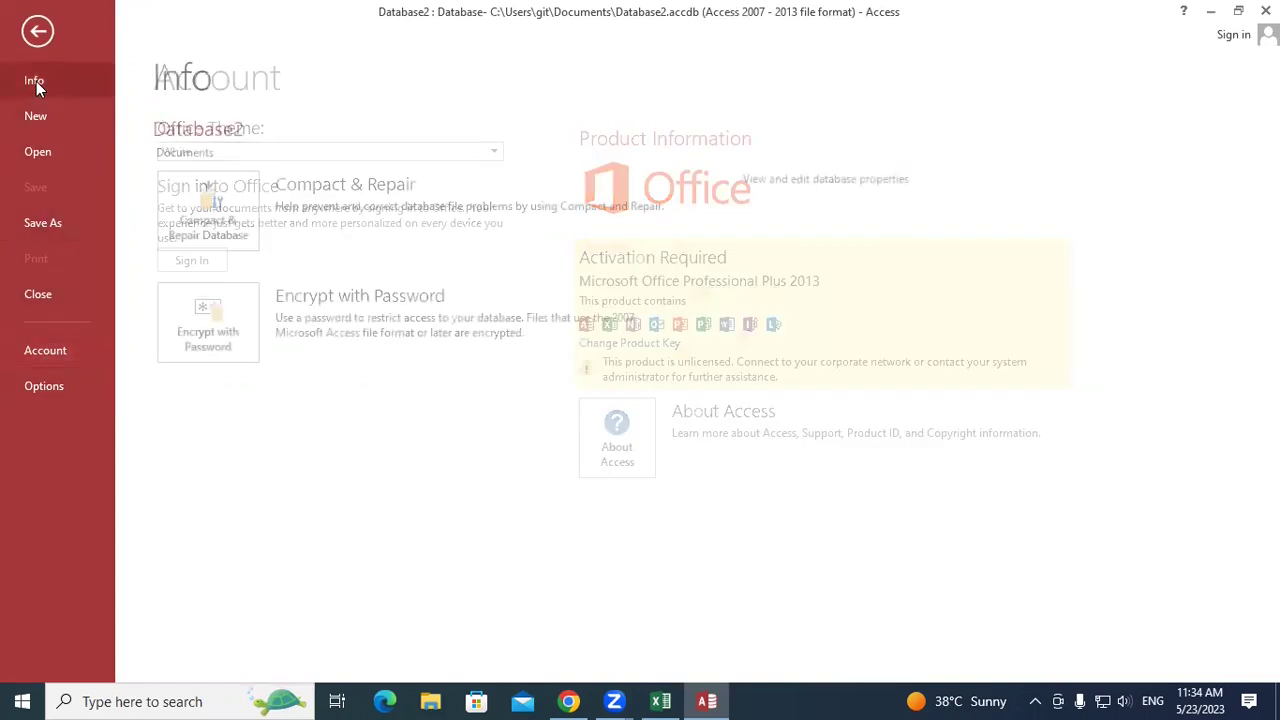
pyautogui.click(191, 344)
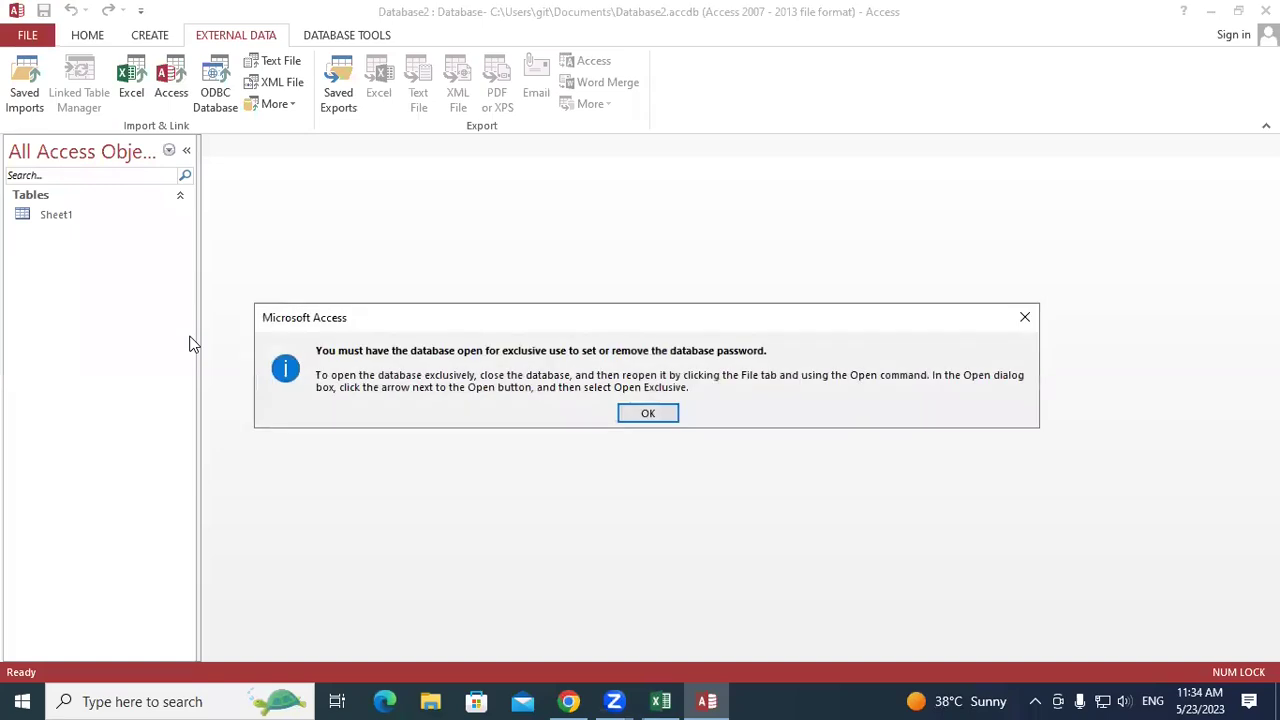
pyautogui.click(623, 418)
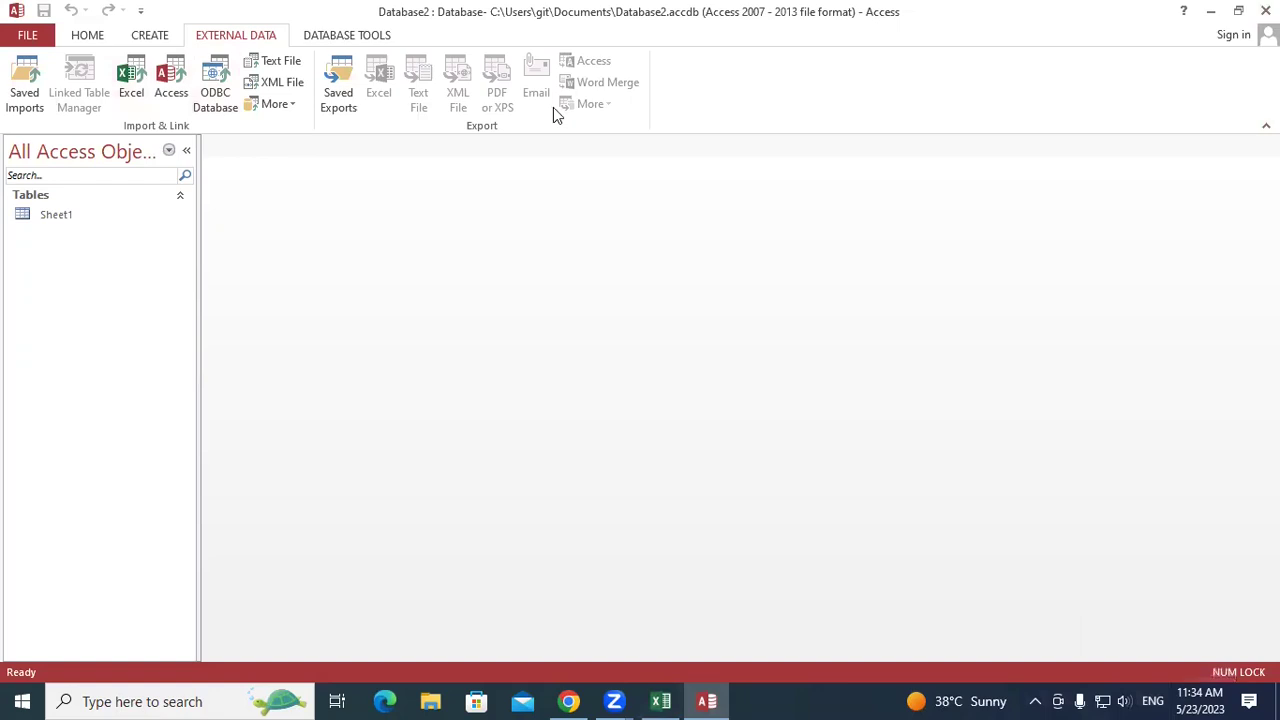
# Publish the Sheet1 table as Sheet1.pdf into the Music folder
pyautogui.click(715, 700)
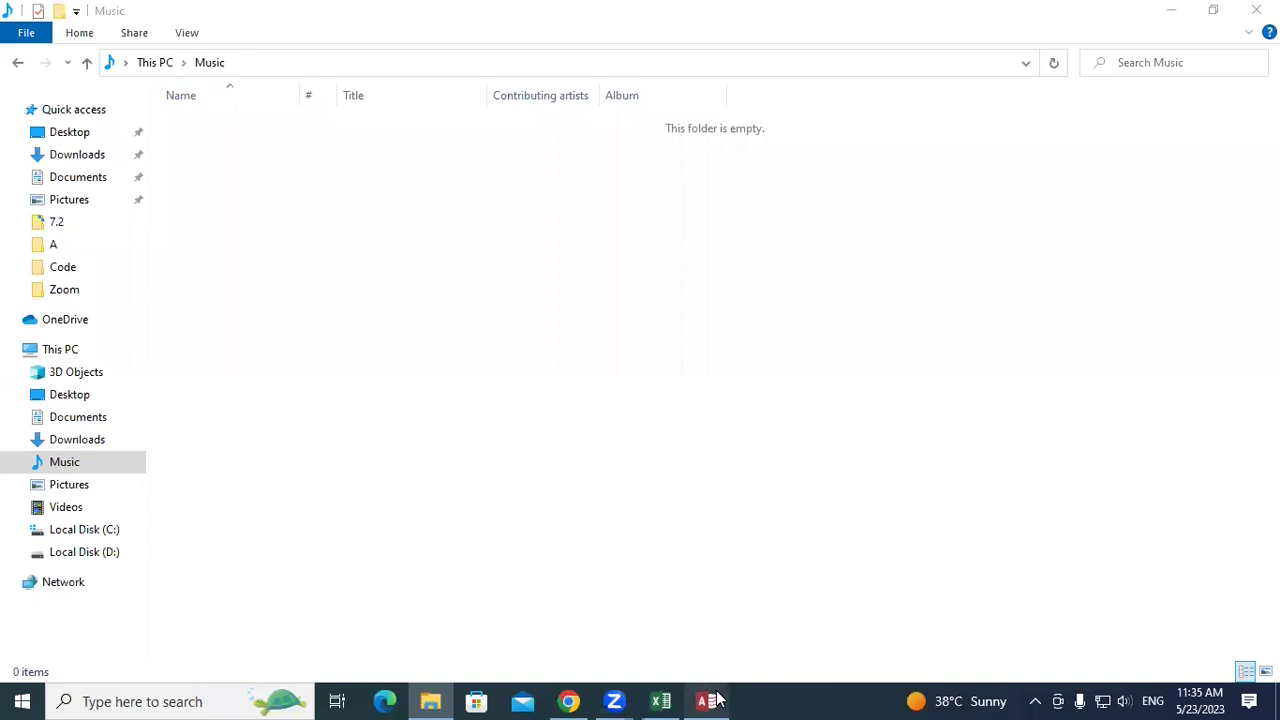
pyautogui.hotkey('alt', 'Tab')
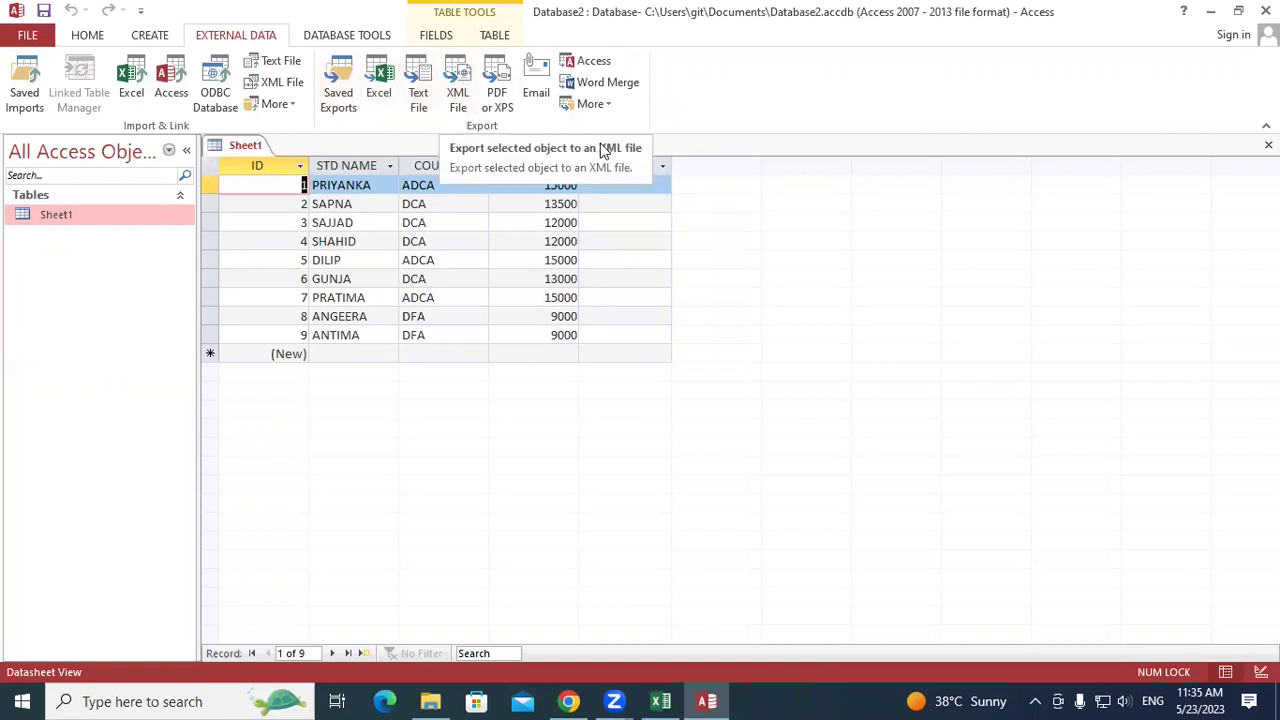
pyautogui.click(495, 92)
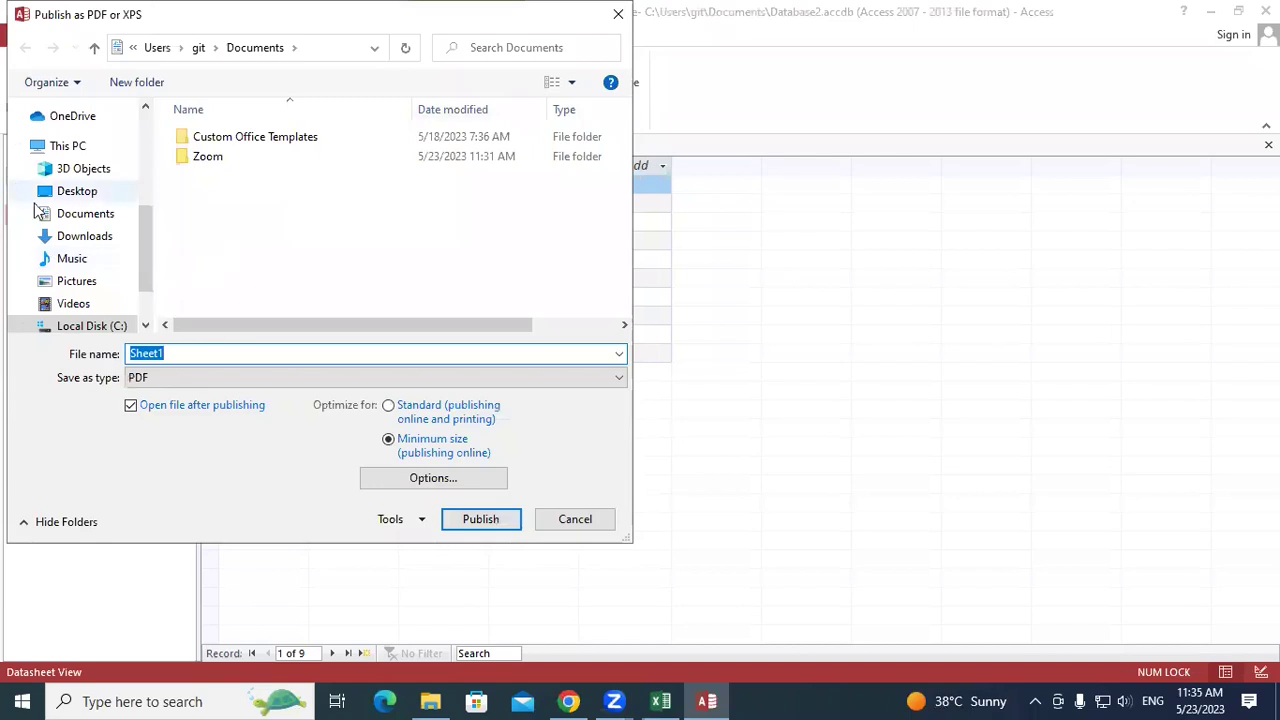
pyautogui.click(72, 259)
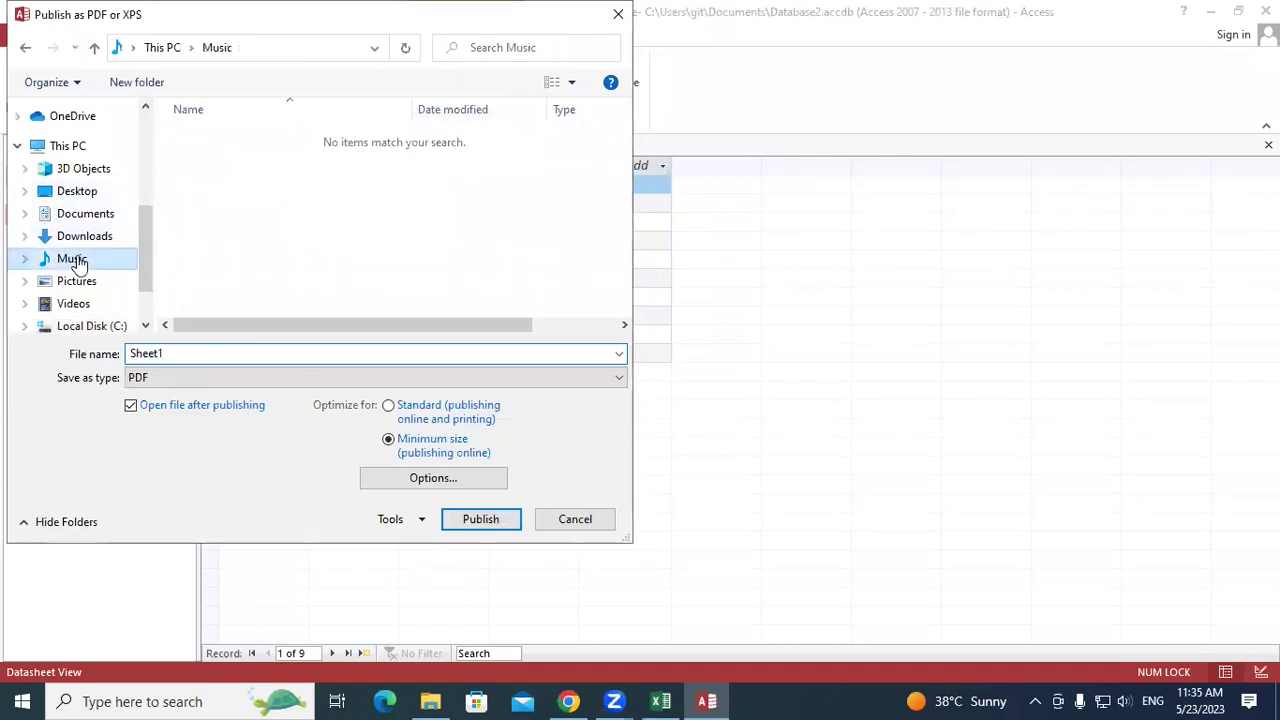
pyautogui.click(480, 523)
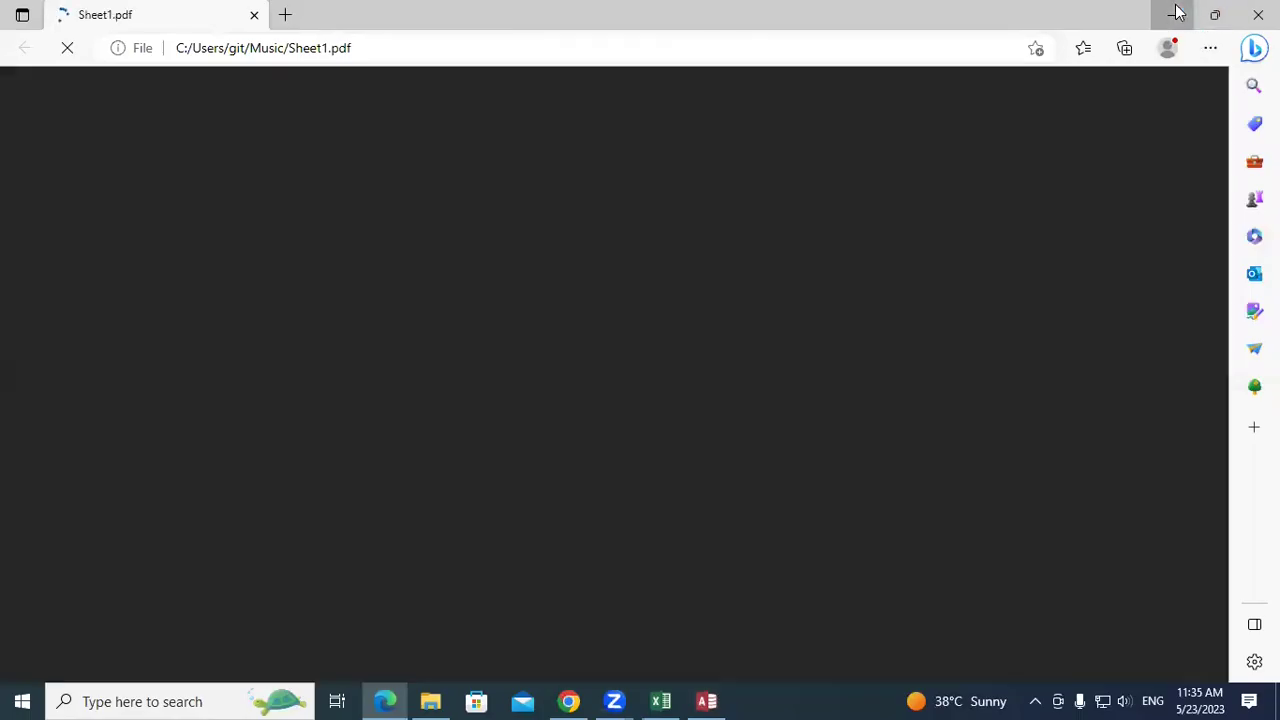
# Minimise Edge, close the export summary without saving steps, and minimise Access
pyautogui.click(1171, 11)
pyautogui.click(905, 590)
pyautogui.click(1211, 11)
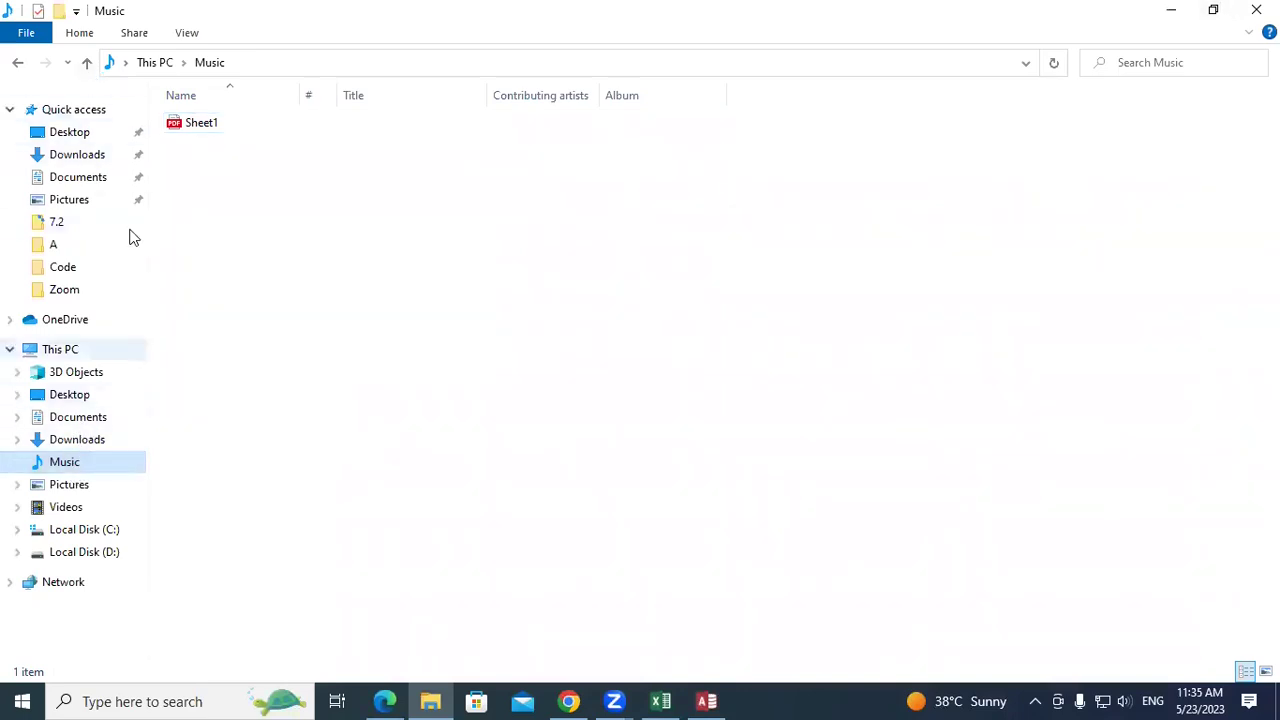
# Open Sheet1.pdf from Music, check its nine student rows, then close Edge and Explorer
pyautogui.click(217, 130)
pyautogui.doubleClick(217, 128)
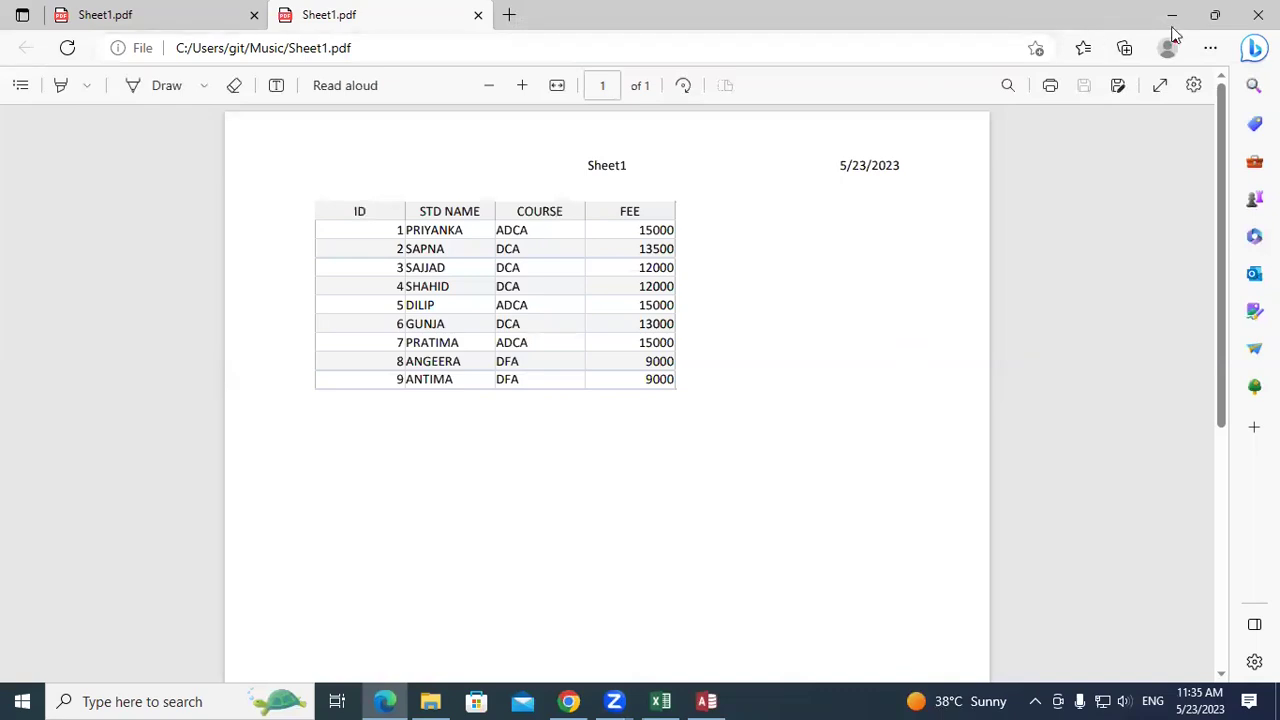
pyautogui.click(1257, 14)
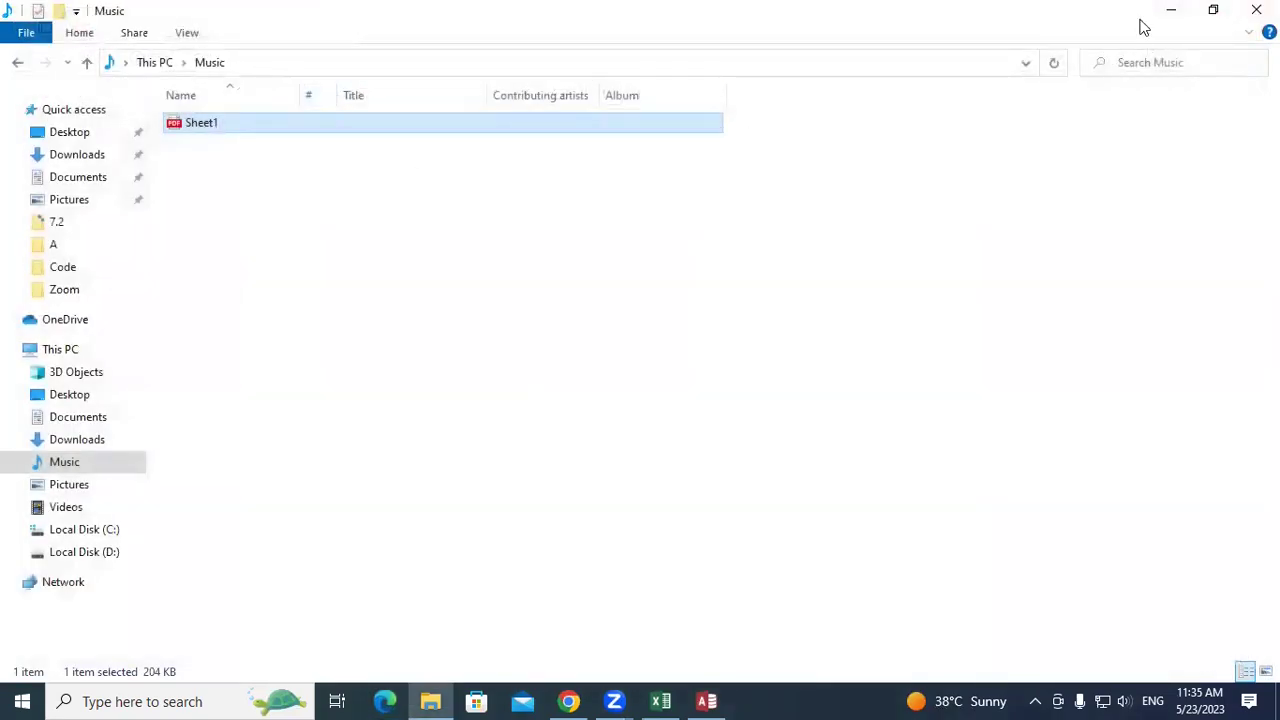
pyautogui.click(1257, 10)
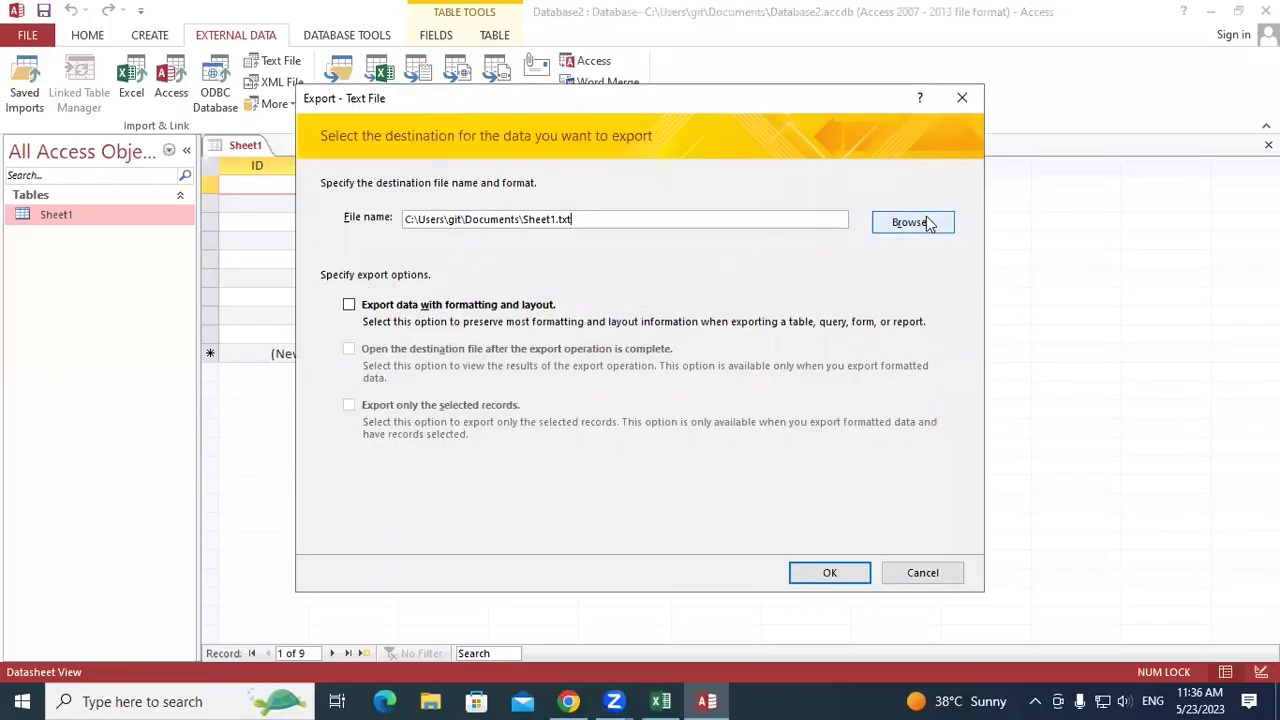
# Set the text export destination to Sheet12.txt in the Music folder
pyautogui.click(922, 222)
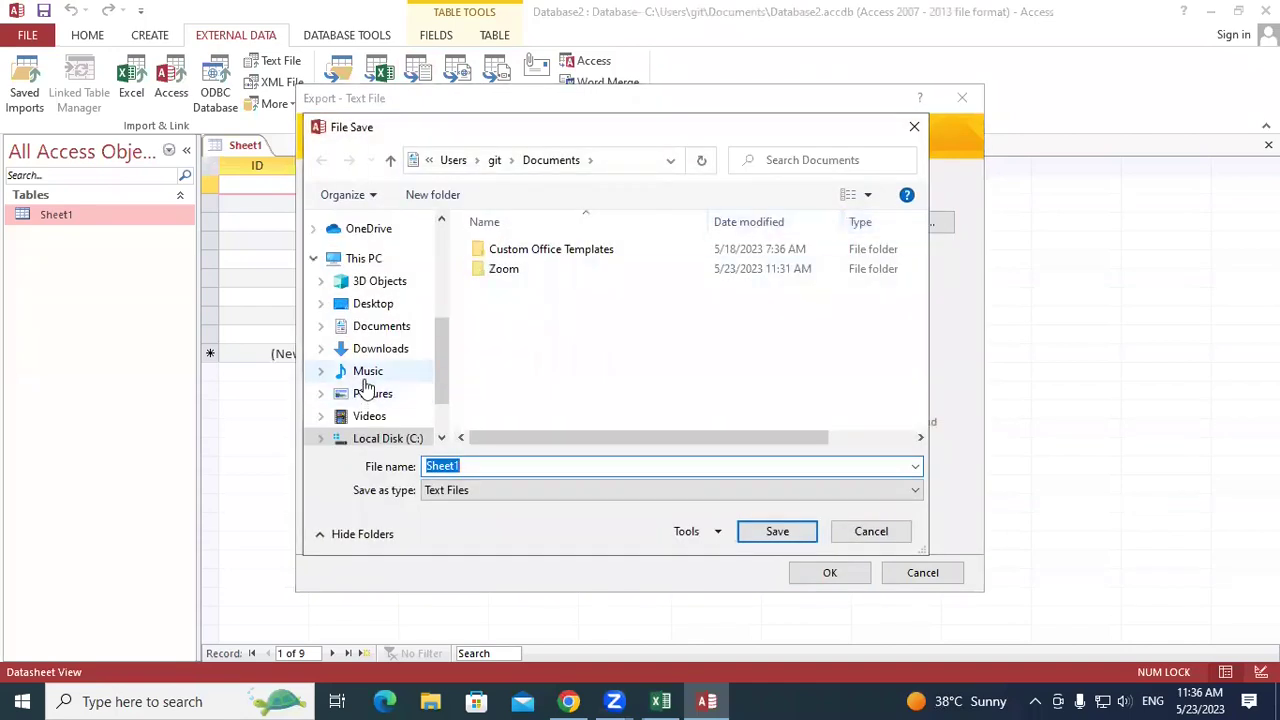
pyautogui.click(367, 372)
pyautogui.click(496, 465)
pyautogui.click(496, 465)
pyautogui.write('2')
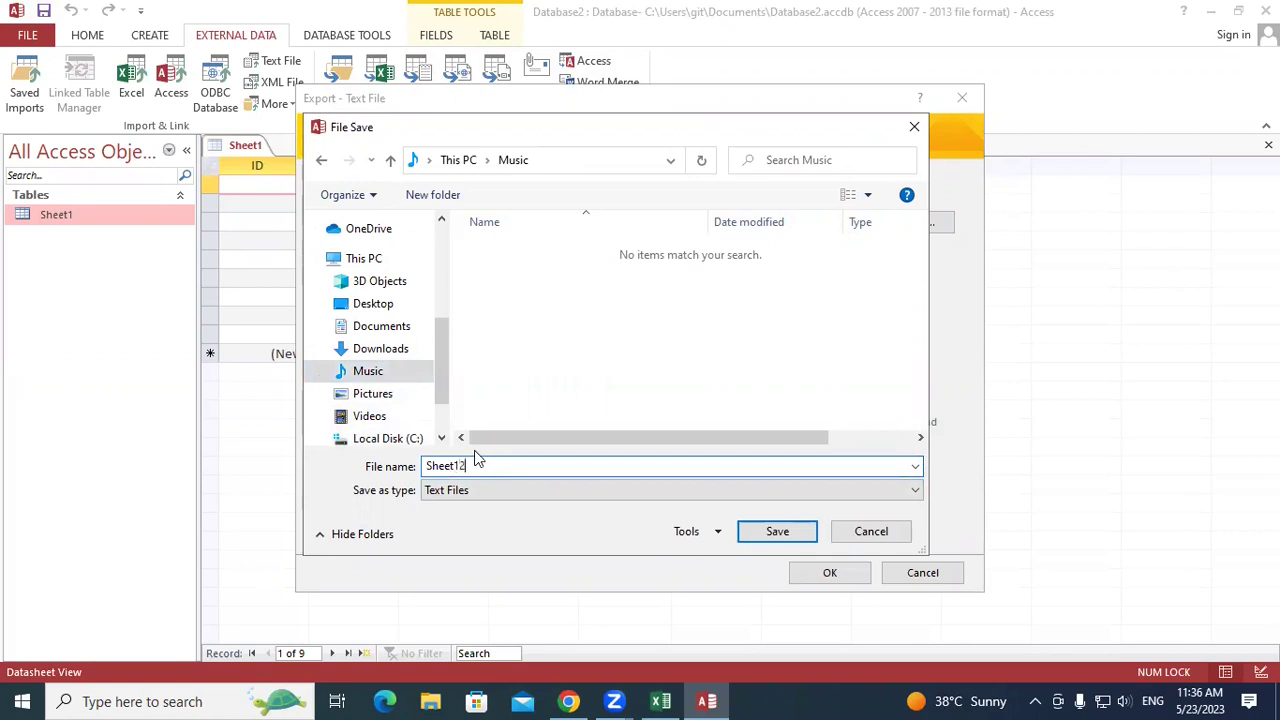
pyautogui.click(776, 531)
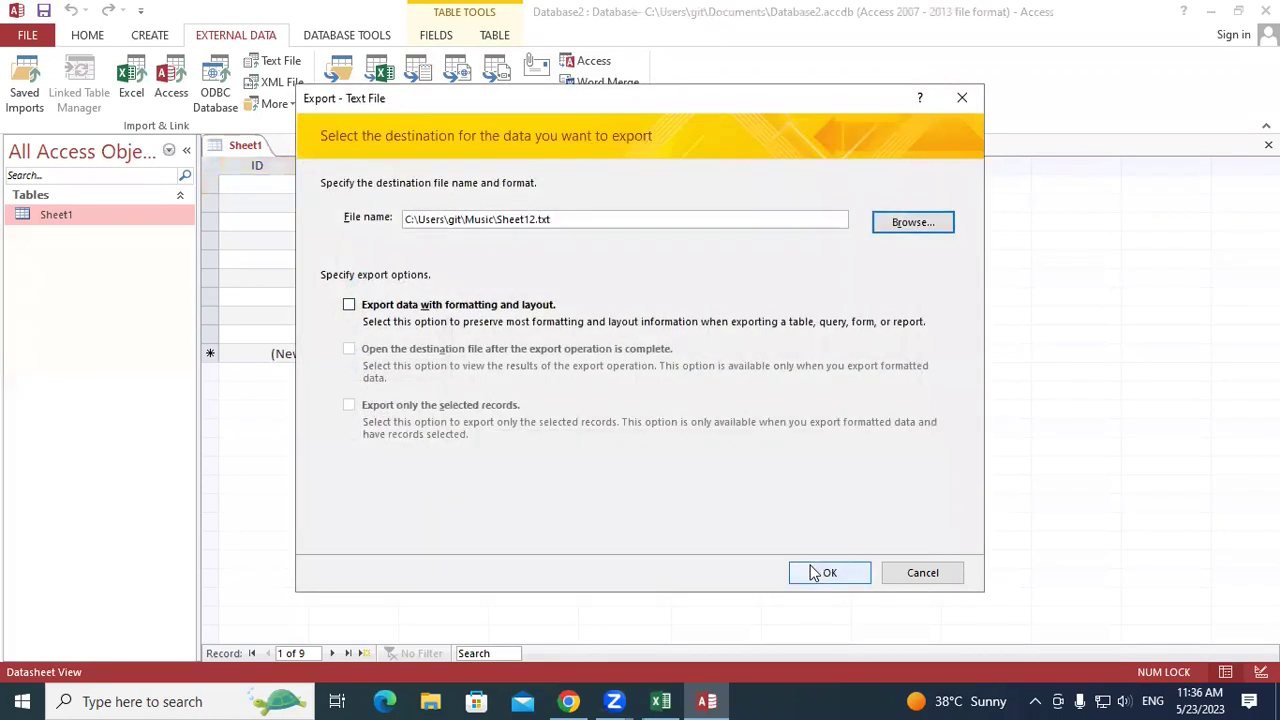
# Export the table as delimited text with comma separators, then close the summary and minimise Access
pyautogui.click(814, 572)
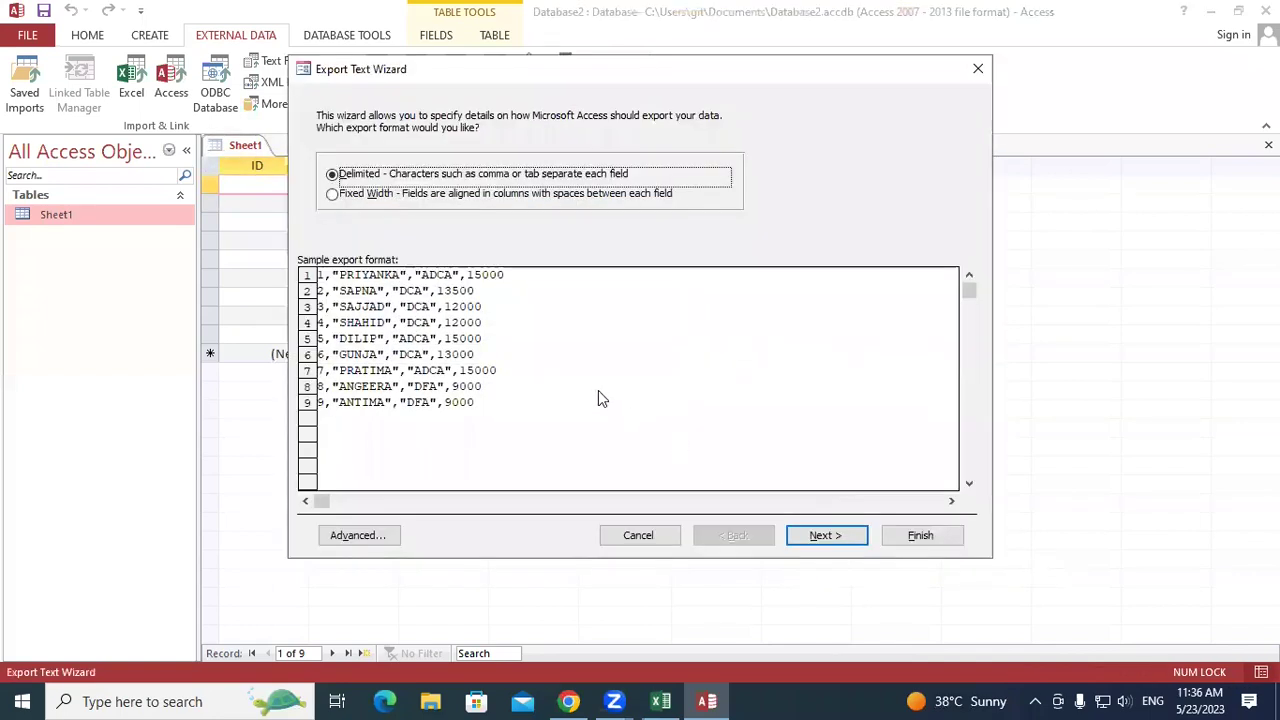
pyautogui.click(828, 536)
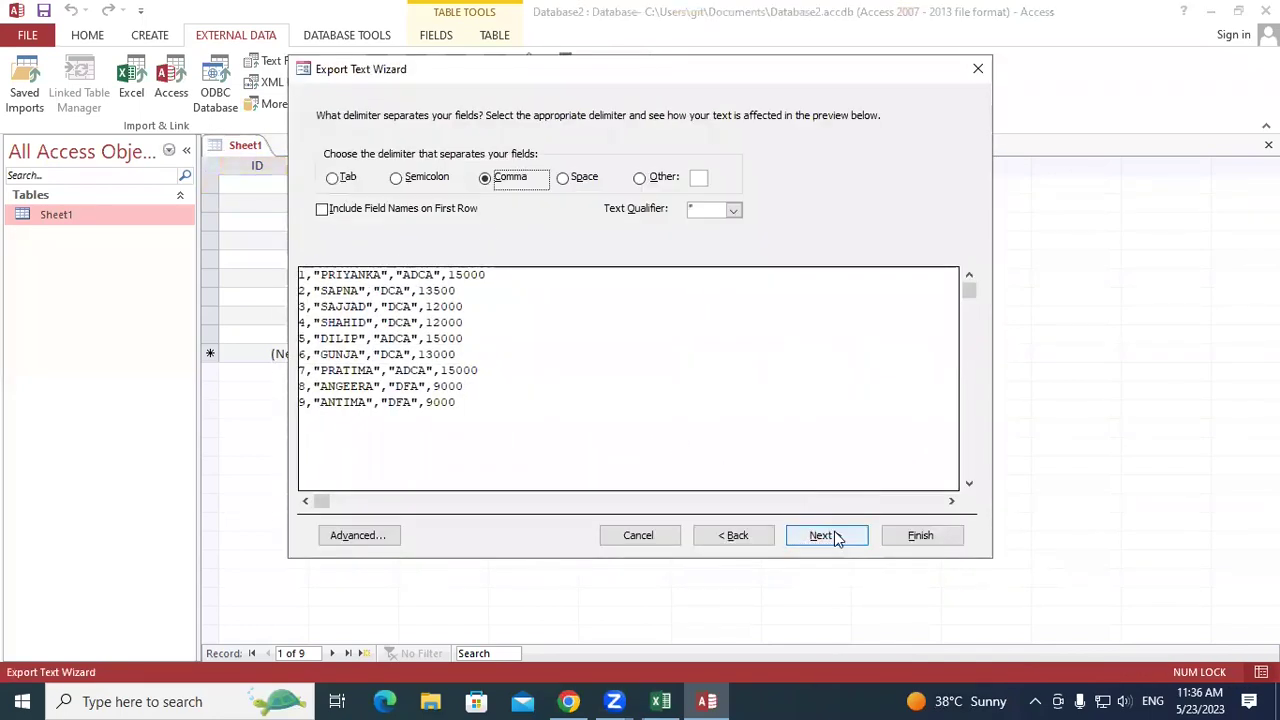
pyautogui.click(838, 537)
pyautogui.click(913, 537)
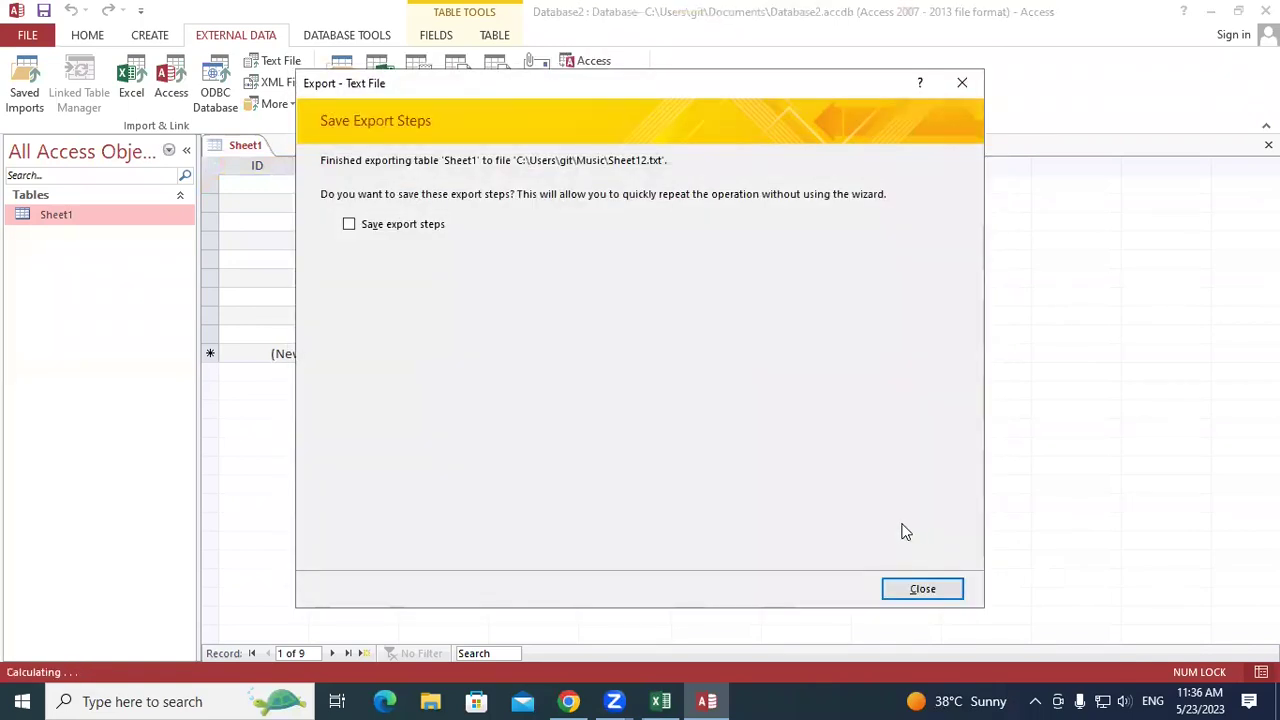
pyautogui.click(921, 590)
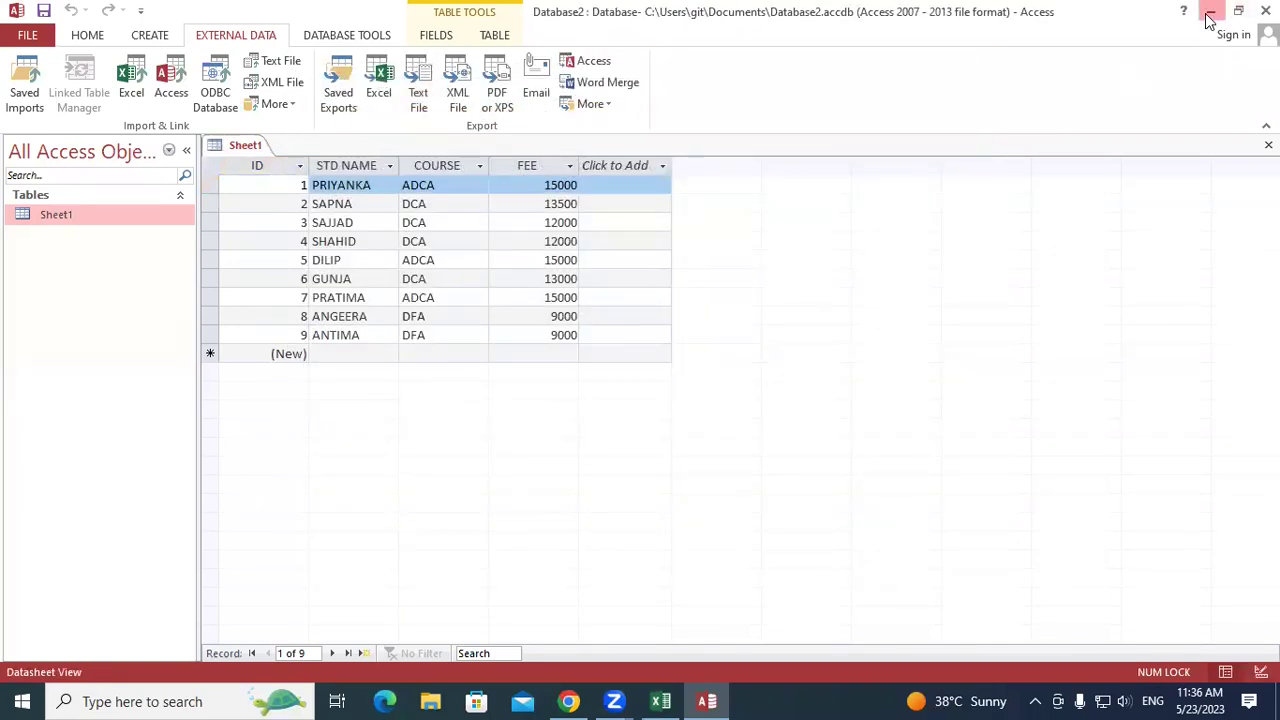
pyautogui.click(1210, 11)
# Open Sheet12.txt from Music in maximised Notepad, review the nine comma-separated rows, then close Notepad and Explorer
pyautogui.doubleClick(22, 212)
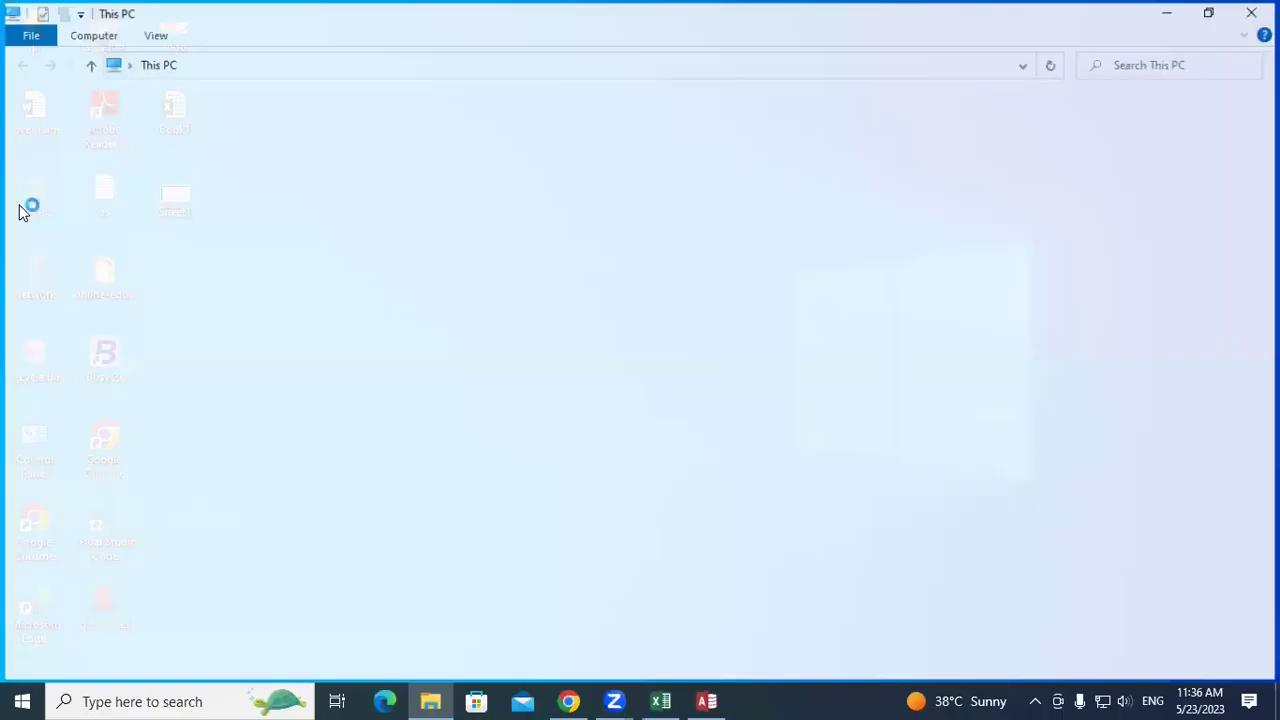
pyautogui.click(64, 267)
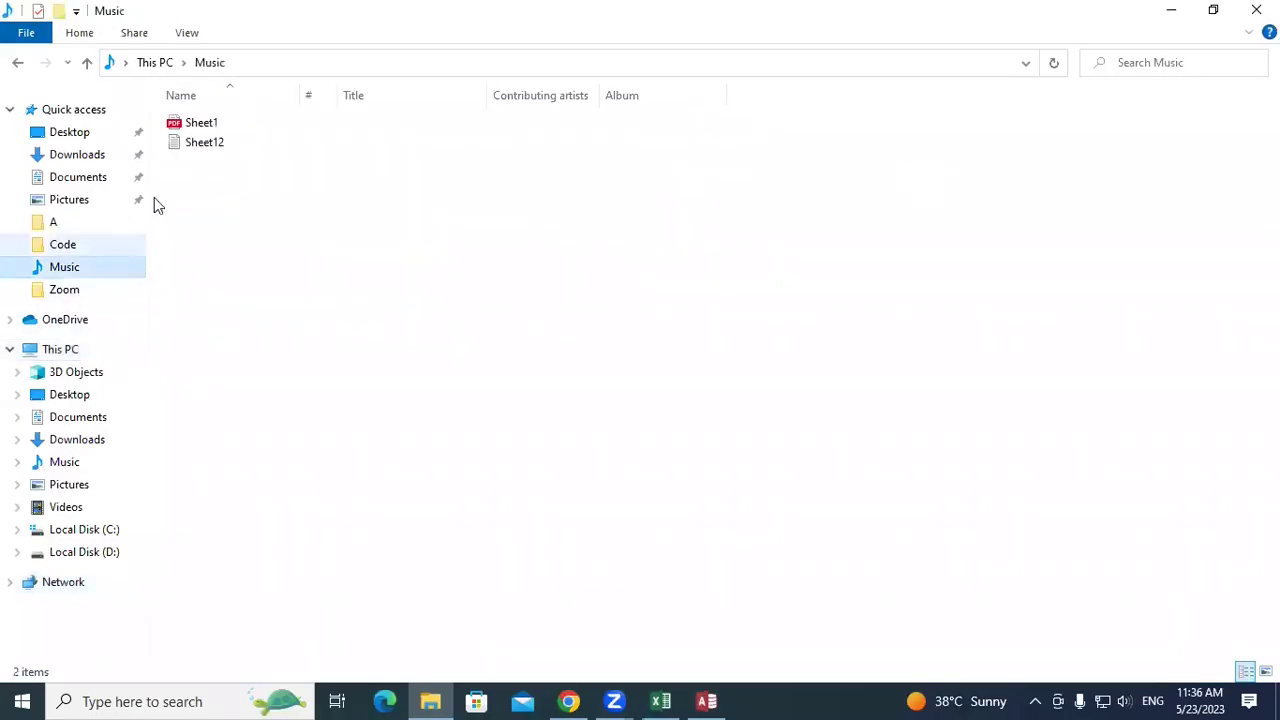
pyautogui.doubleClick(197, 141)
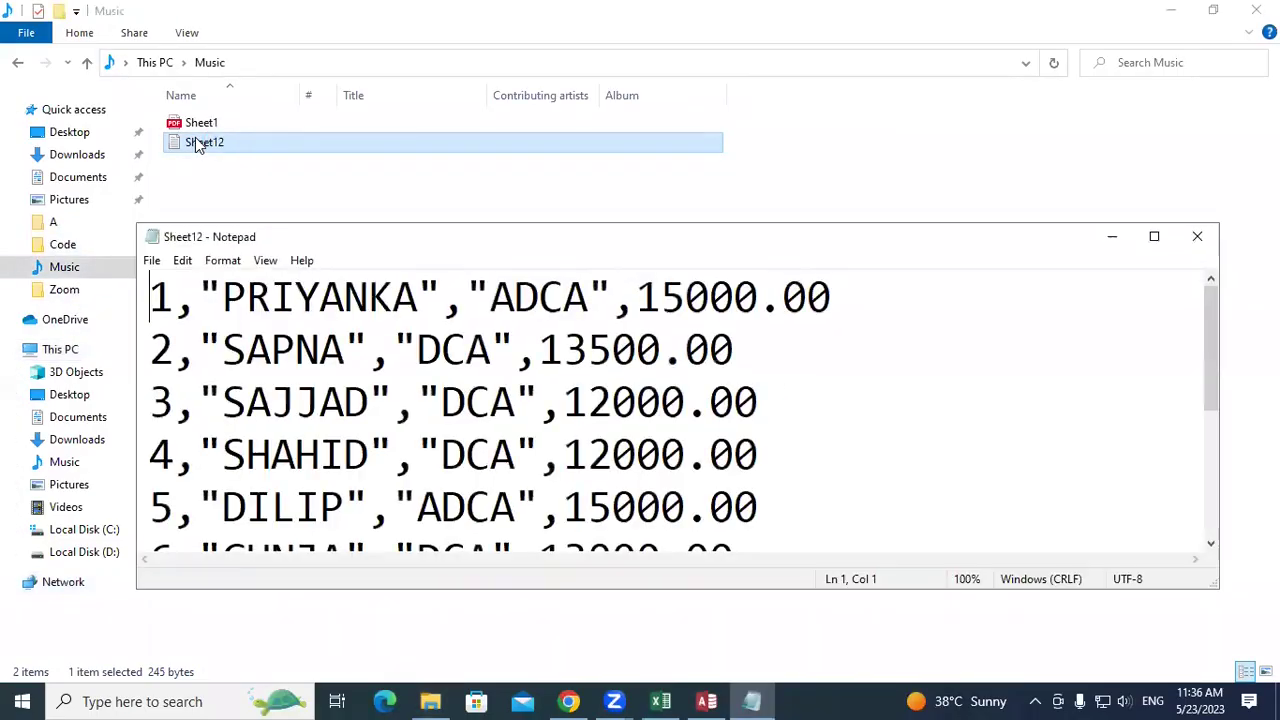
pyautogui.click(1154, 237)
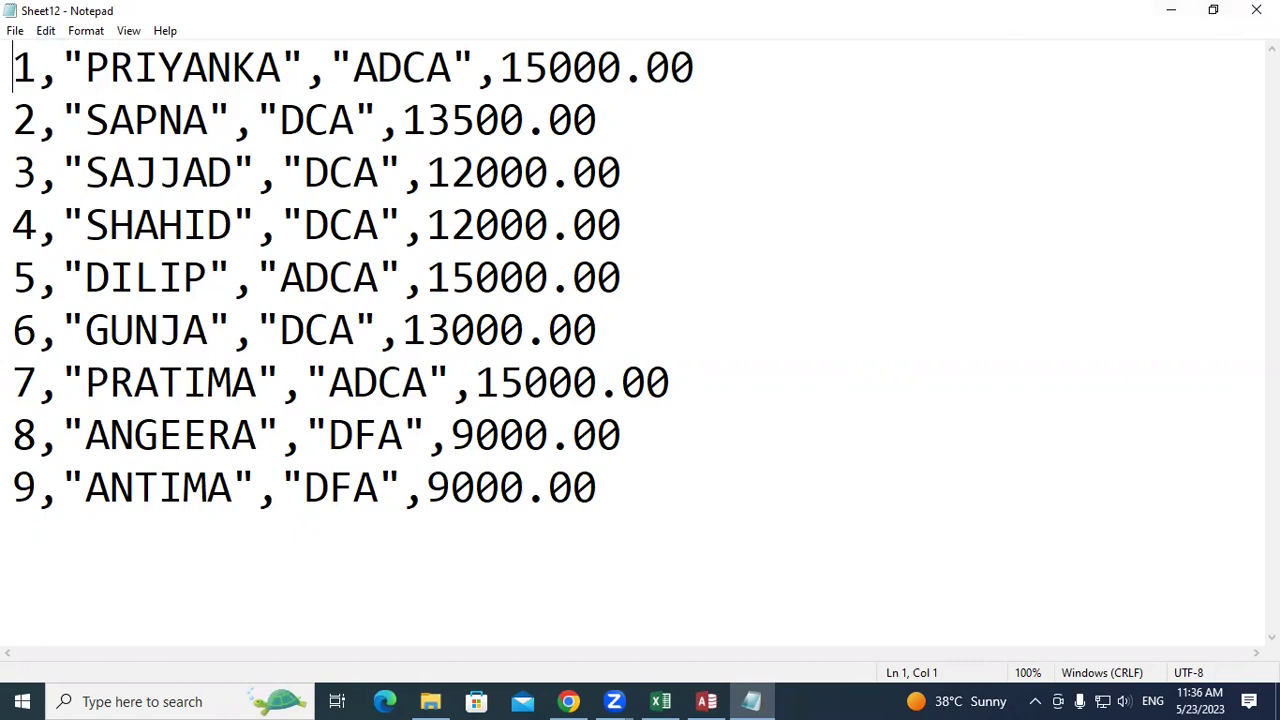
pyautogui.click(1256, 10)
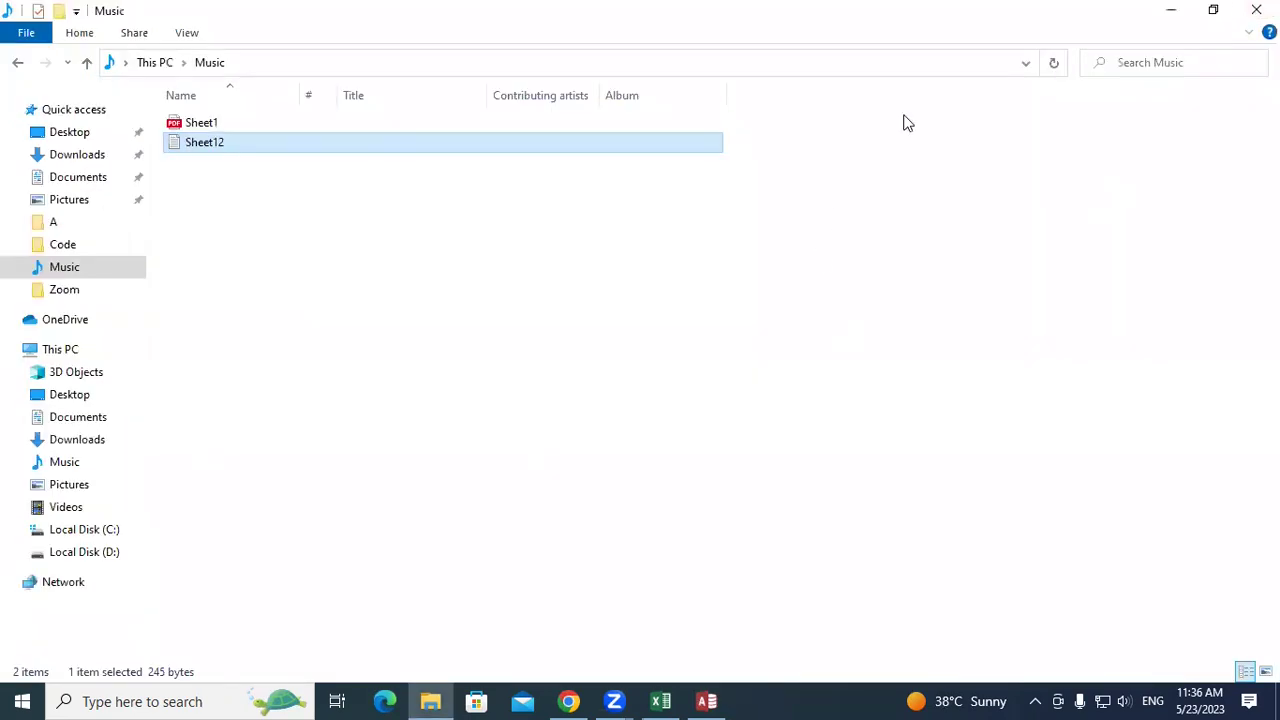
pyautogui.click(1256, 10)
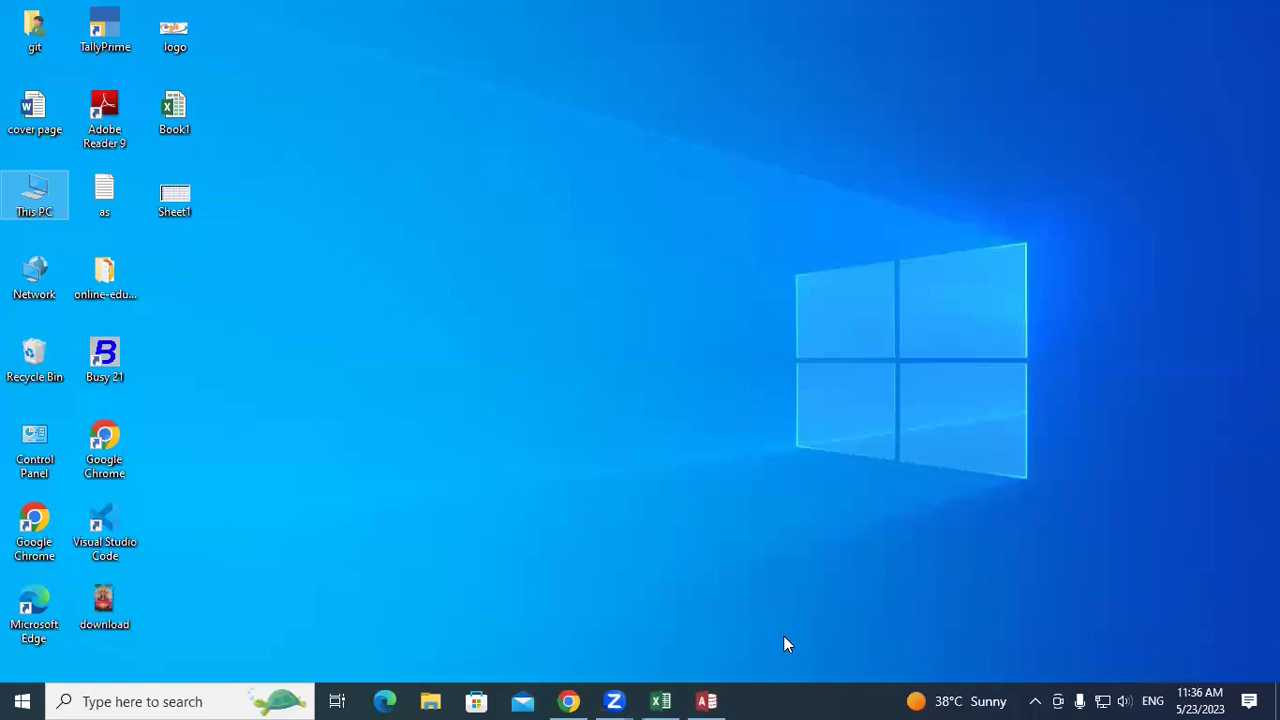
# Try e-mailing Sheet1 as an Excel 97-2003 workbook, then dismiss the Outlook profile and message-not-sent errors
pyautogui.click(706, 701)
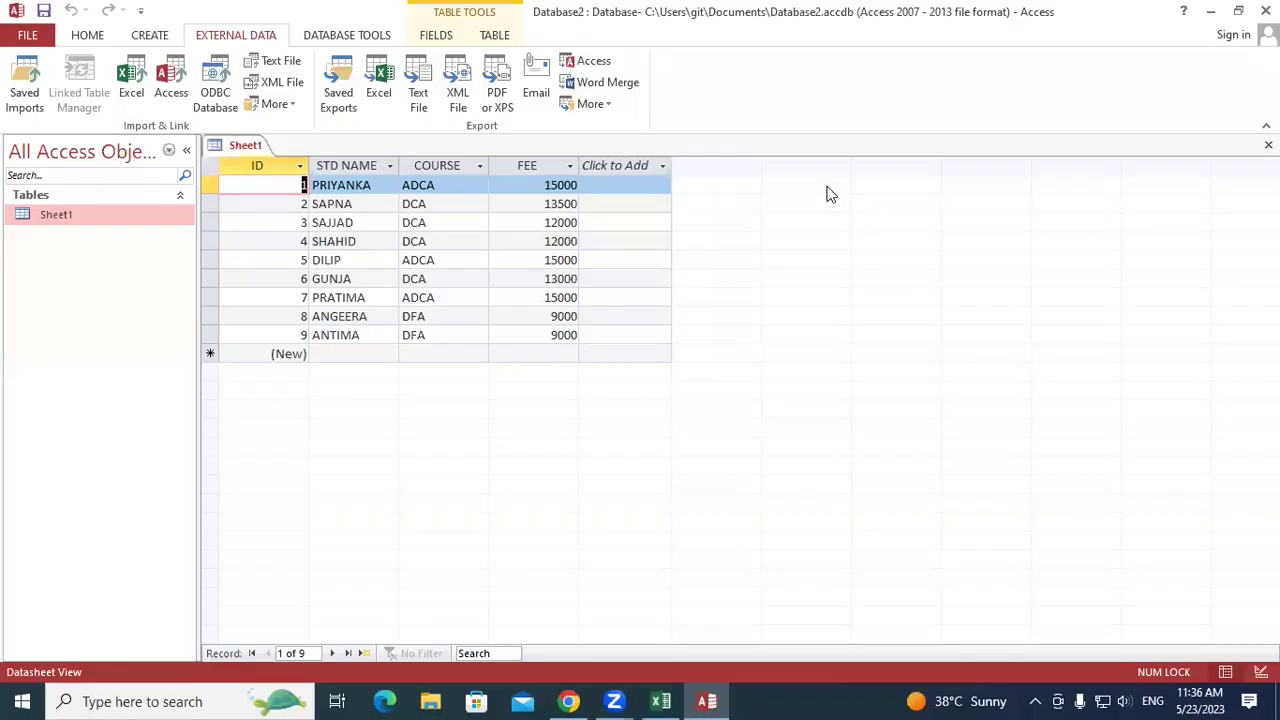
pyautogui.click(535, 82)
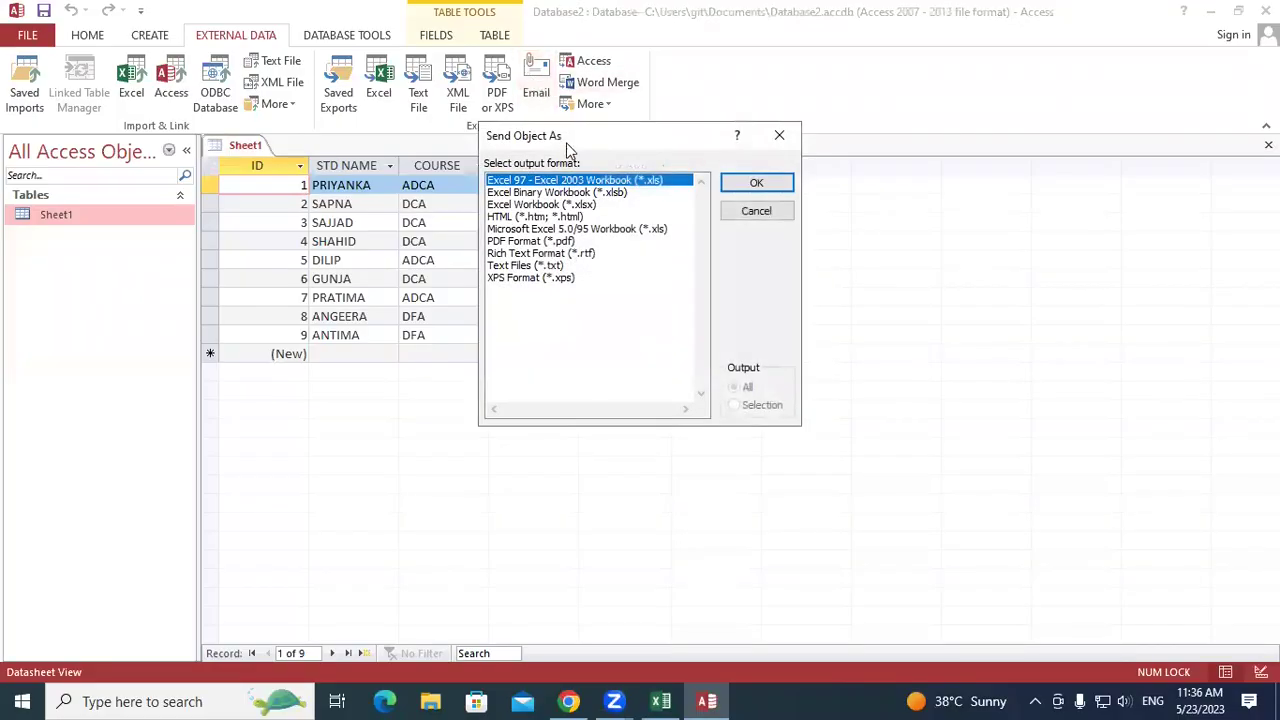
pyautogui.click(778, 182)
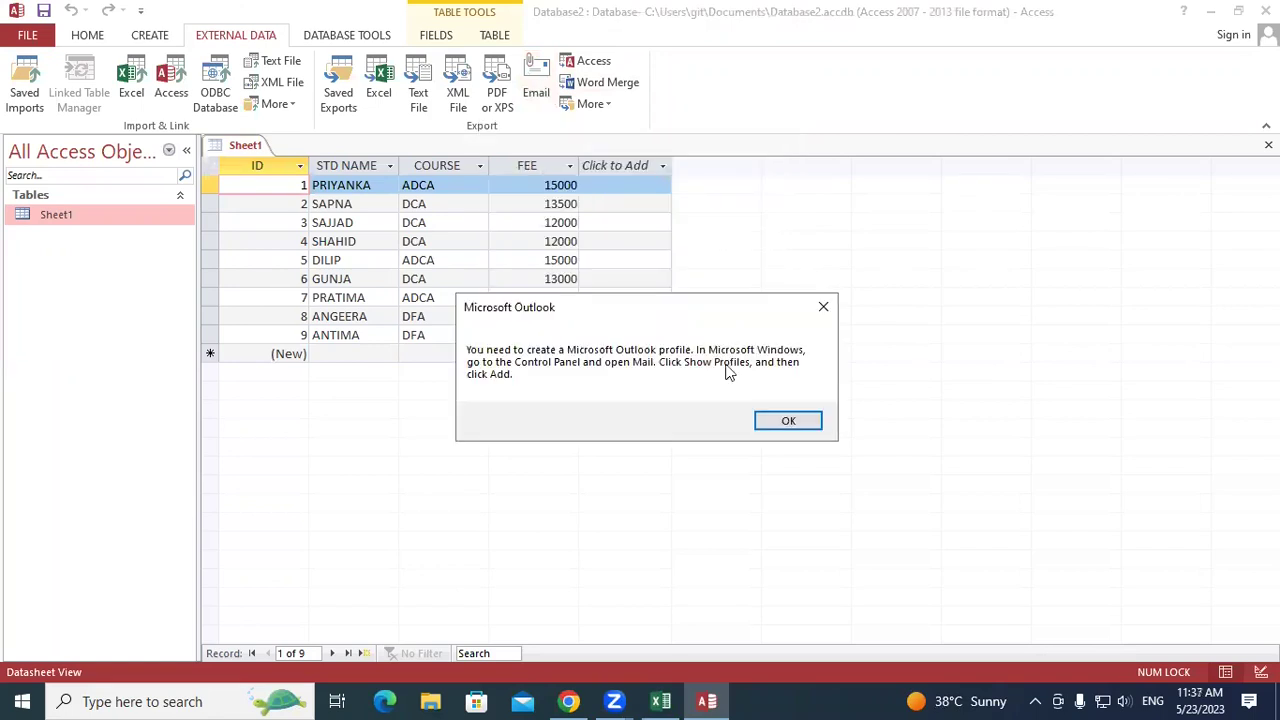
pyautogui.click(800, 420)
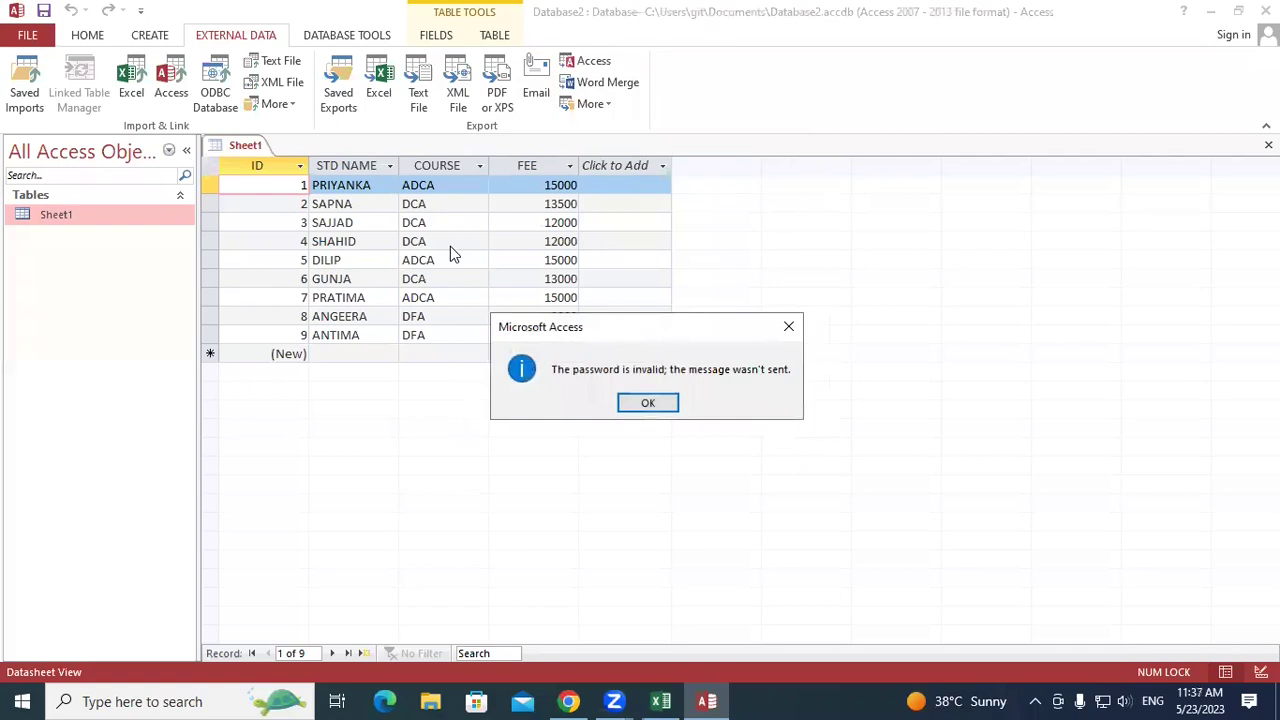
pyautogui.click(649, 403)
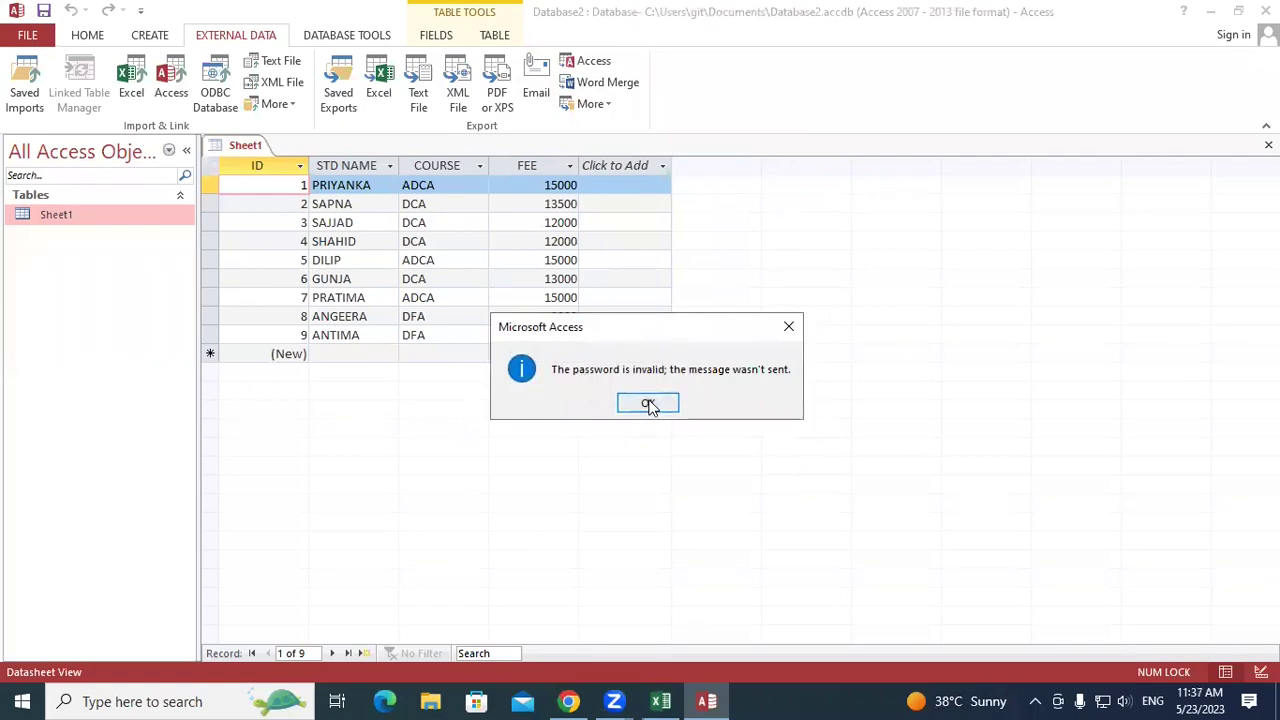